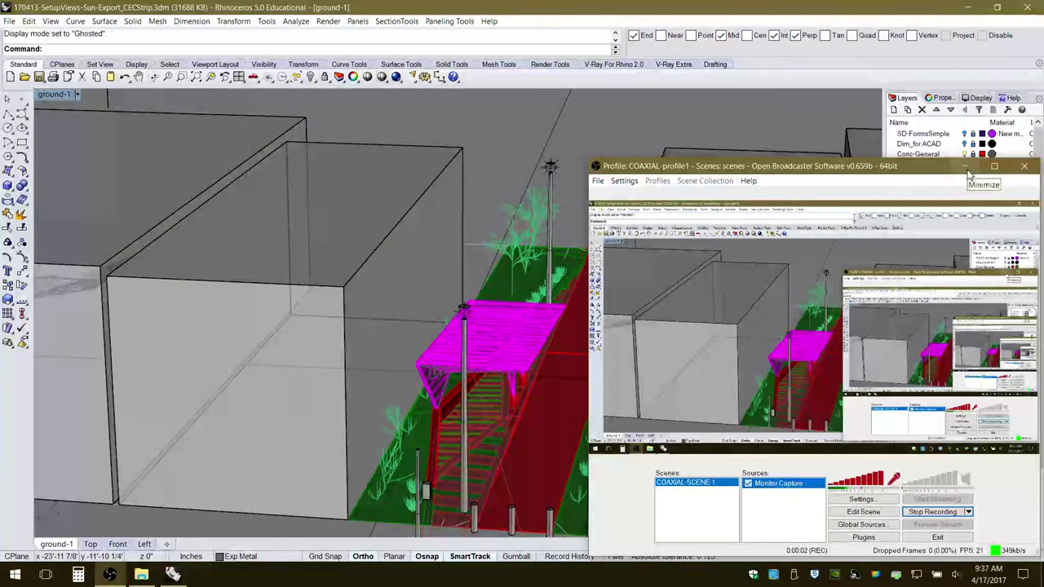
Minimize OBS and orbit and zoom the Perspective view overhead onto the magenta canopy and red rail.
click(966, 168)
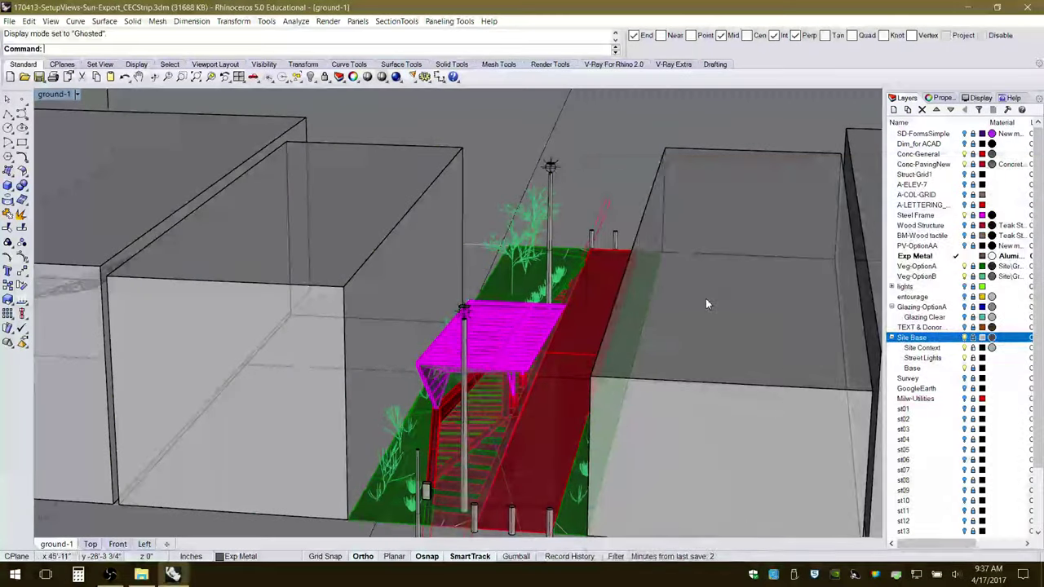
right_drag(564, 326, 428, 340)
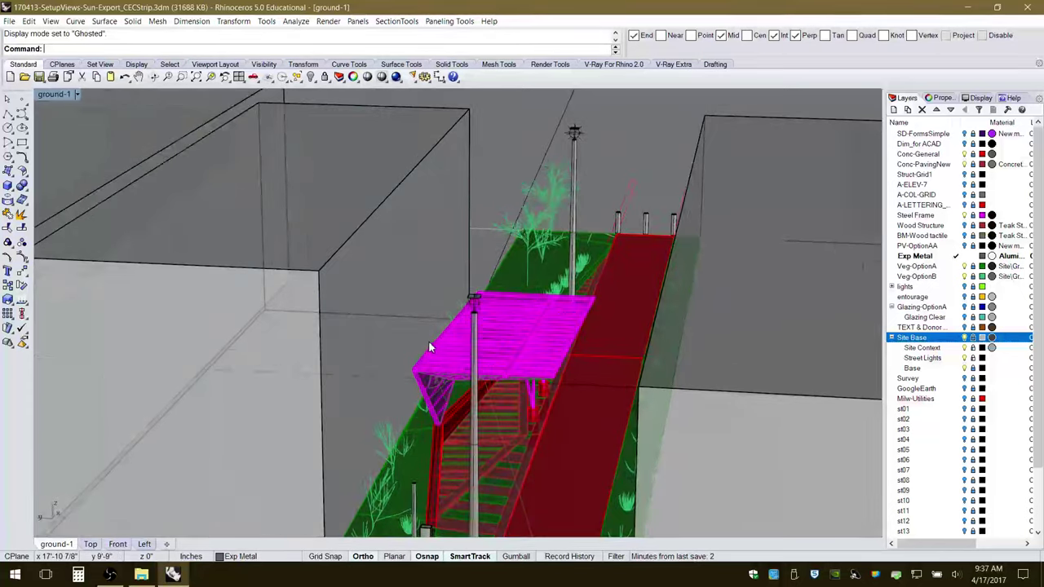
scroll(494, 376, up, 3)
right_drag(497, 365, 559, 368)
scroll(570, 371, up, 3)
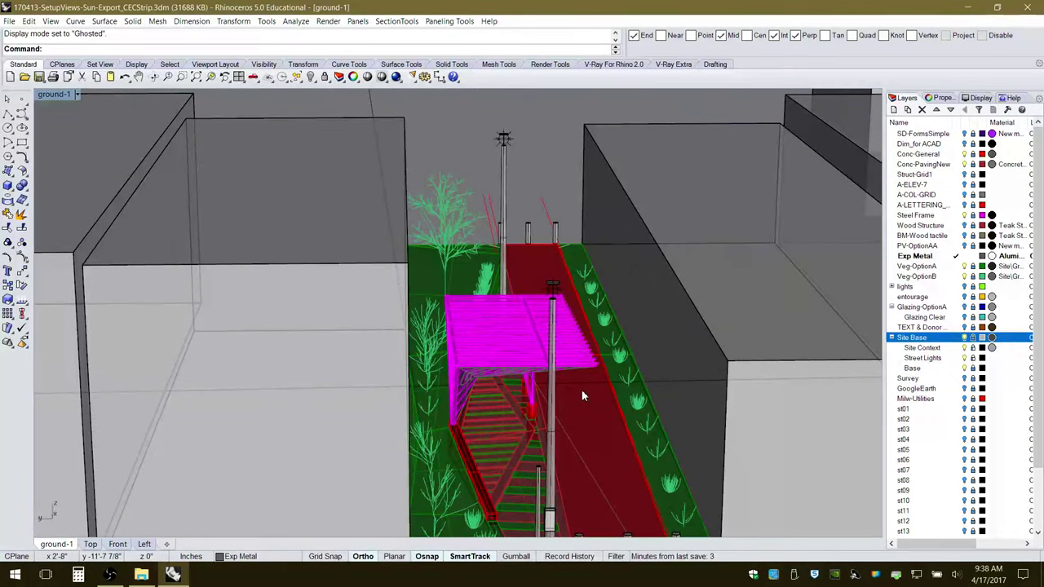
Orbit the Perspective view around the site to face the magenta canopy's front.
right_drag(657, 361, 616, 414)
right_drag(484, 454, 528, 324)
right_drag(594, 368, 512, 442)
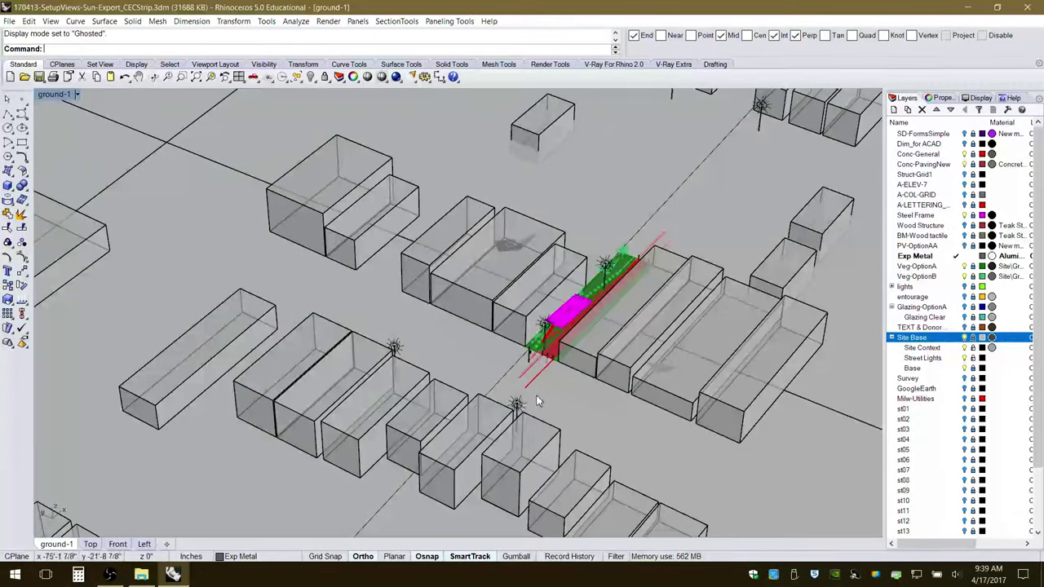
scroll(538, 401, up, 10)
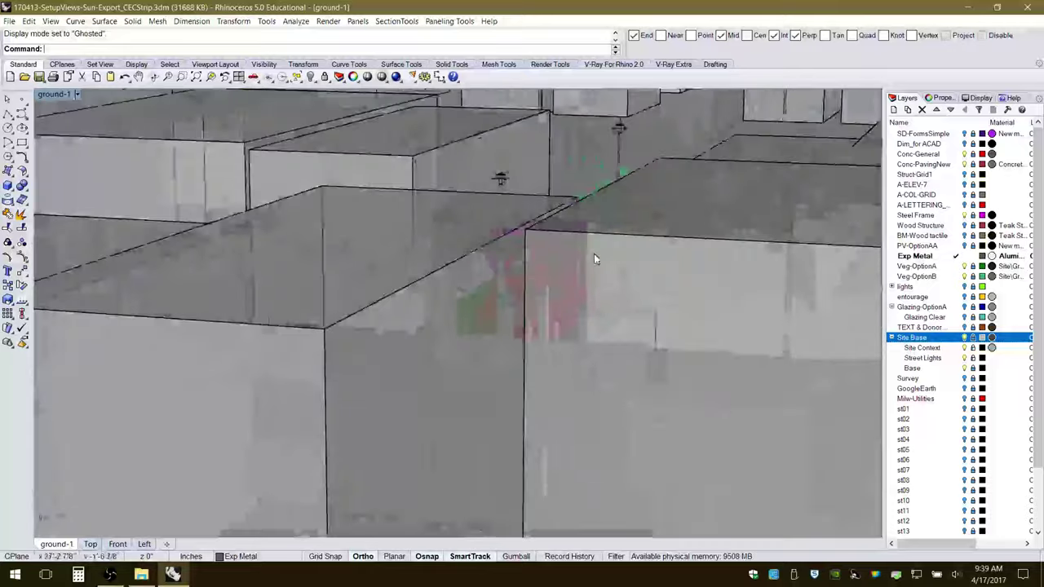
right_drag(594, 260, 543, 258)
Zoom and fine-orbit to a low frontal canopy view showing the UNIDOS lettering and lamp post.
scroll(551, 395, up, 3)
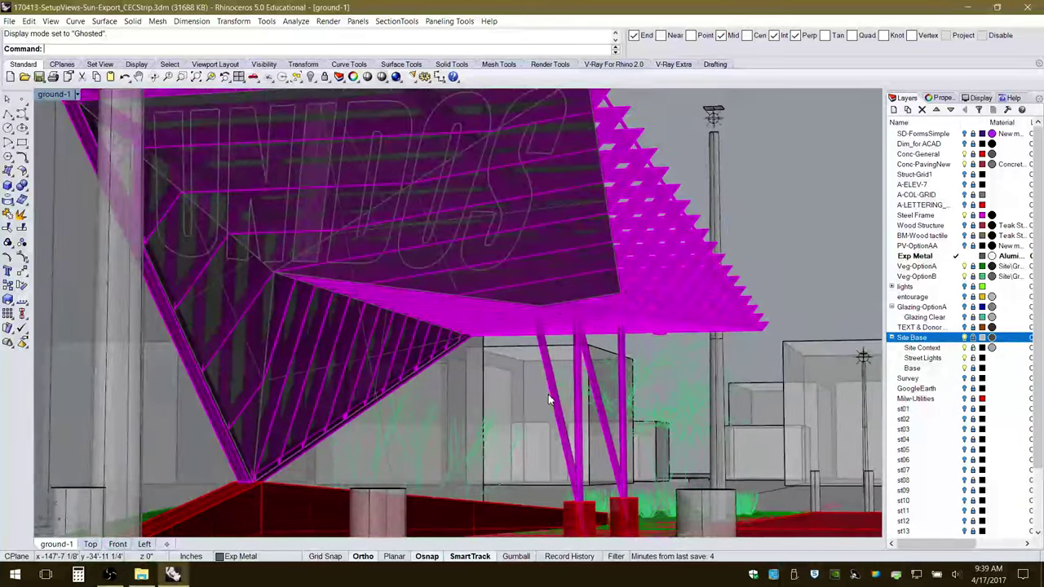
scroll(540, 392, down, 3)
scroll(516, 347, up, 3)
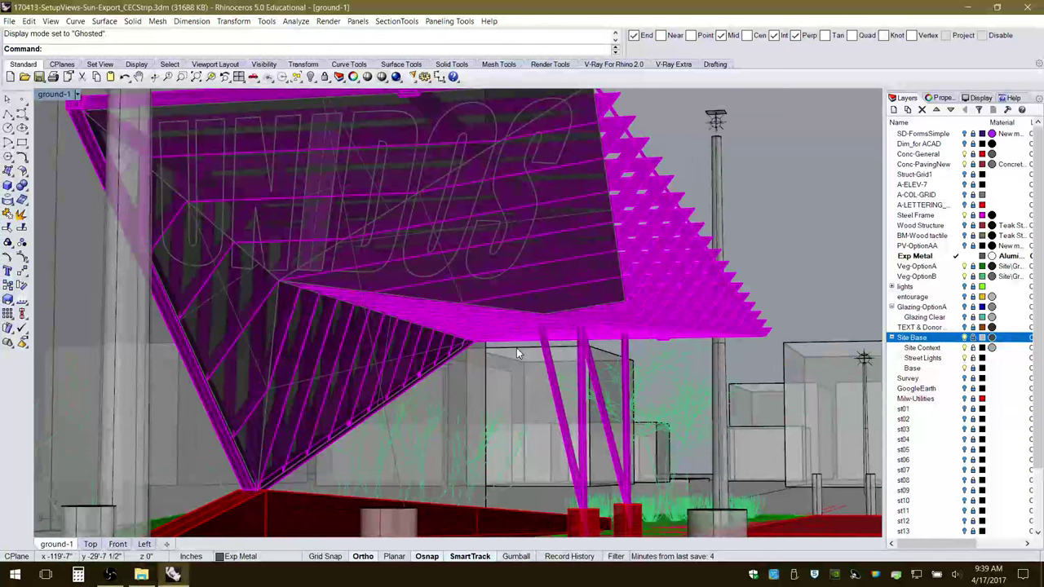
scroll(515, 346, up, 2)
scroll(517, 366, down, 3)
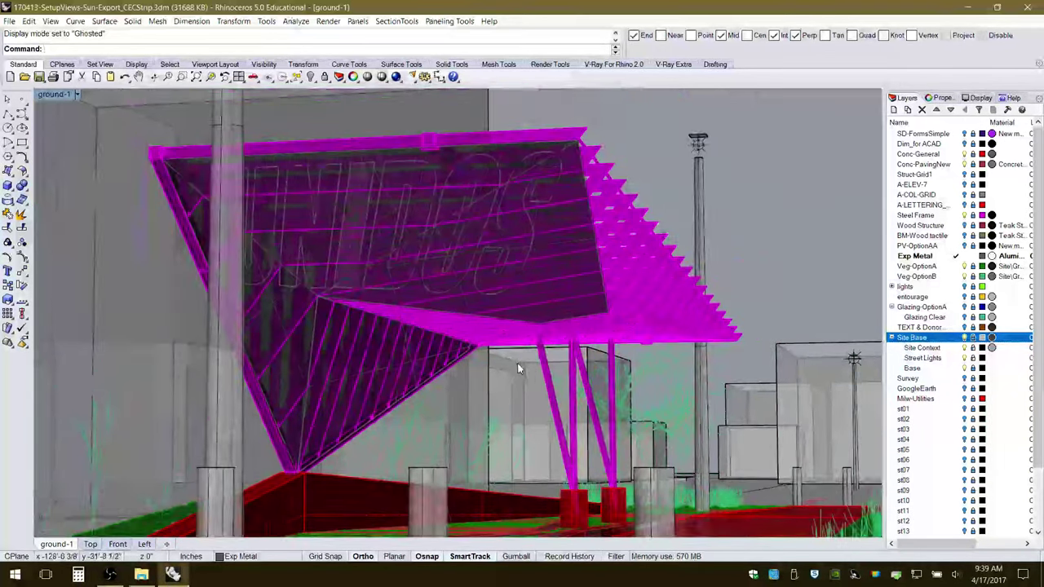
scroll(547, 377, up, 4)
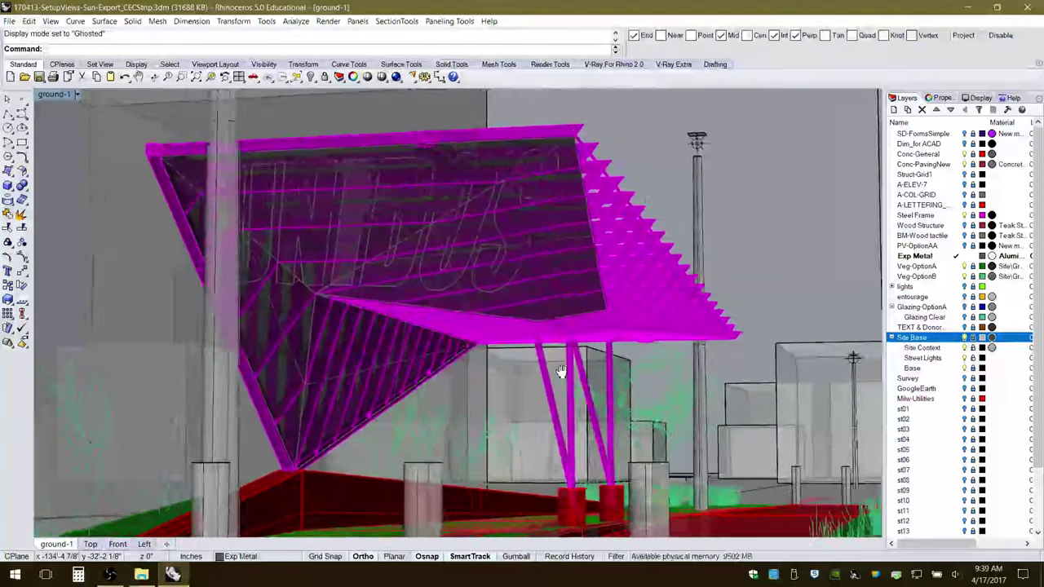
scroll(566, 368, down, 5)
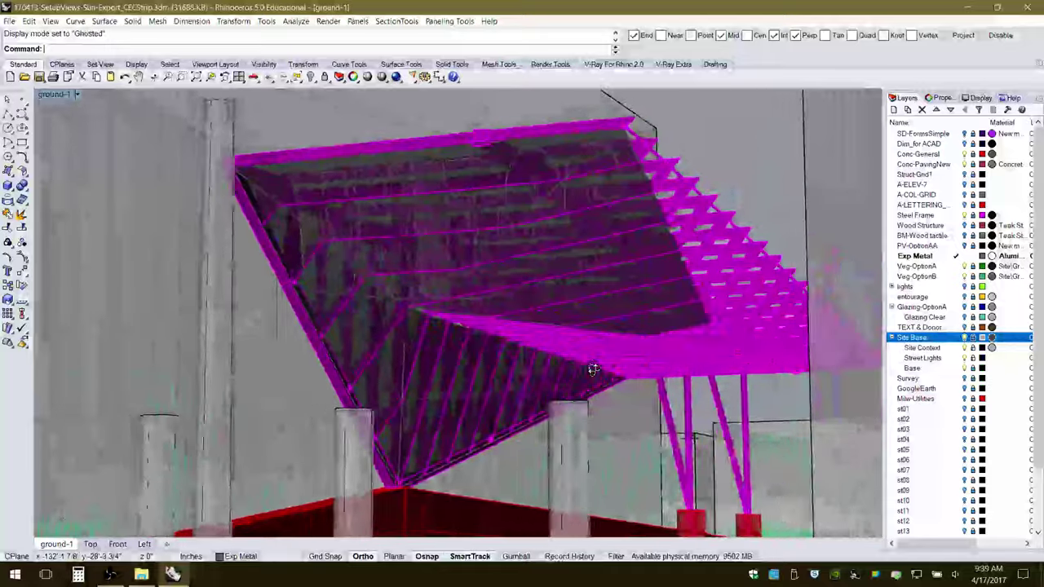
scroll(605, 372, up, 2)
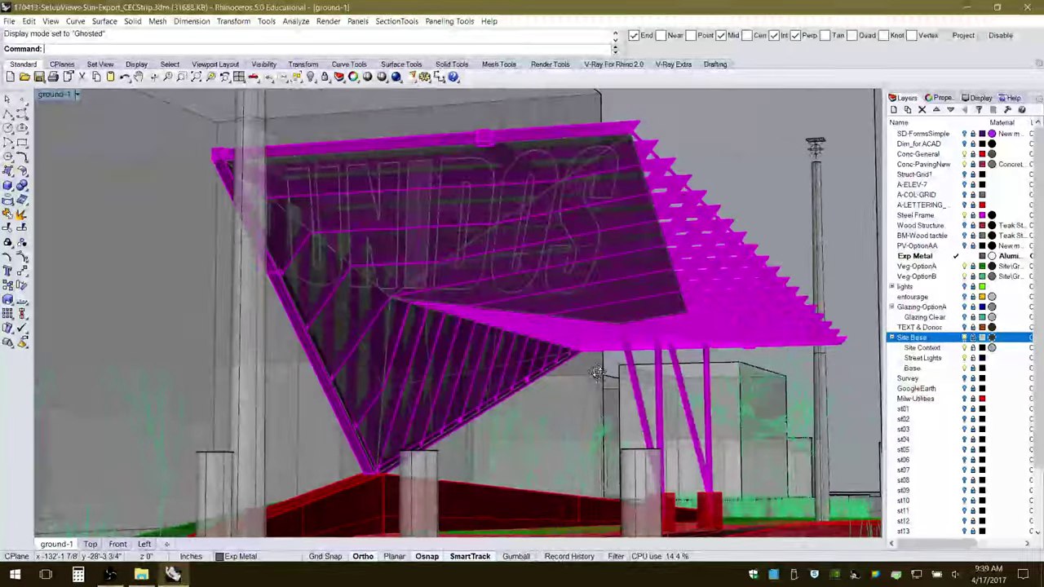
scroll(598, 371, down, 3)
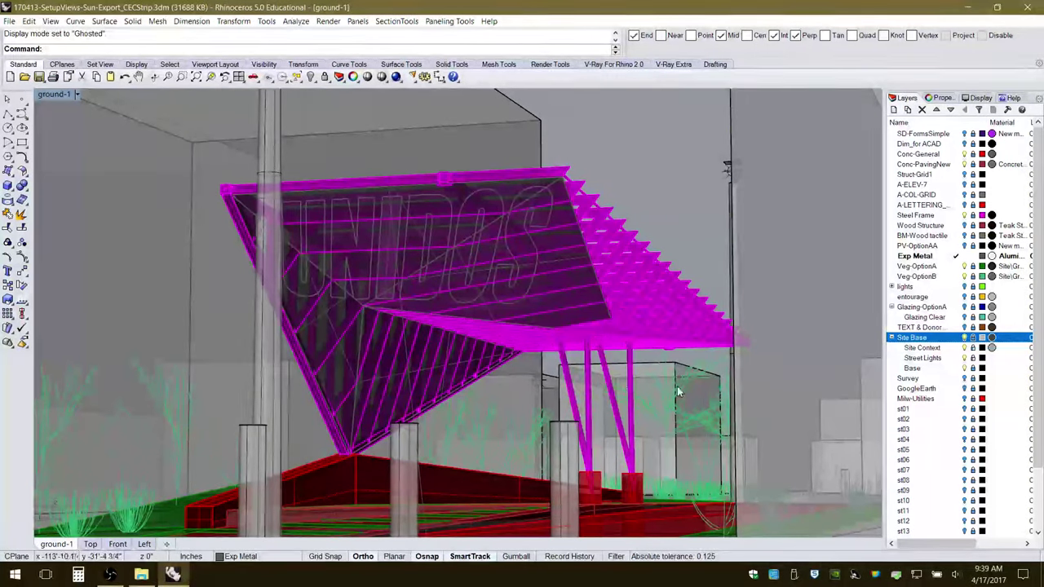
right_drag(625, 380, 657, 368)
scroll(619, 373, up, 3)
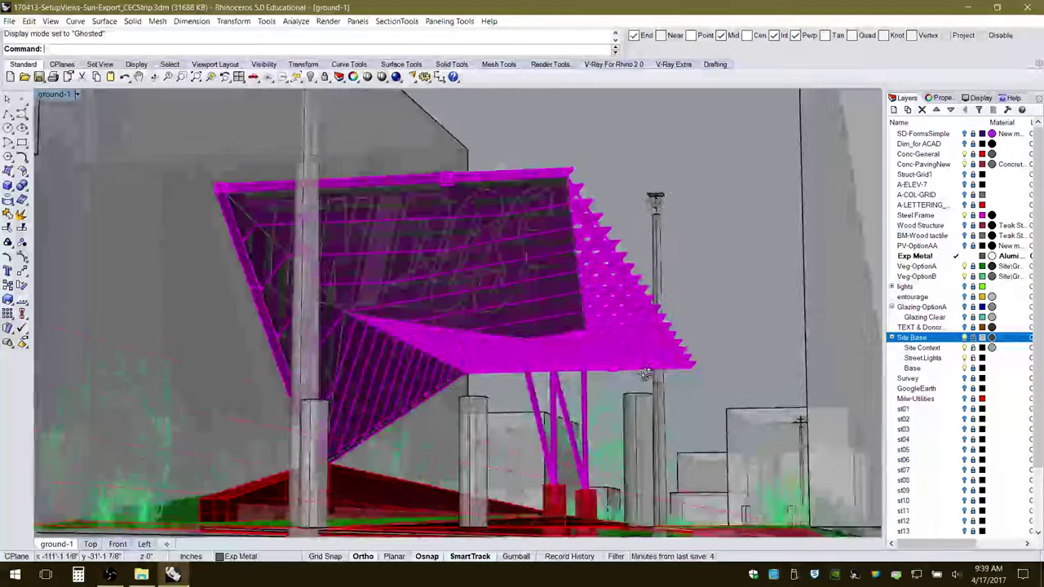
mouse_move(584, 378)
right_down()
mouse_move(635, 379)
mouse_move(603, 380)
right_up()
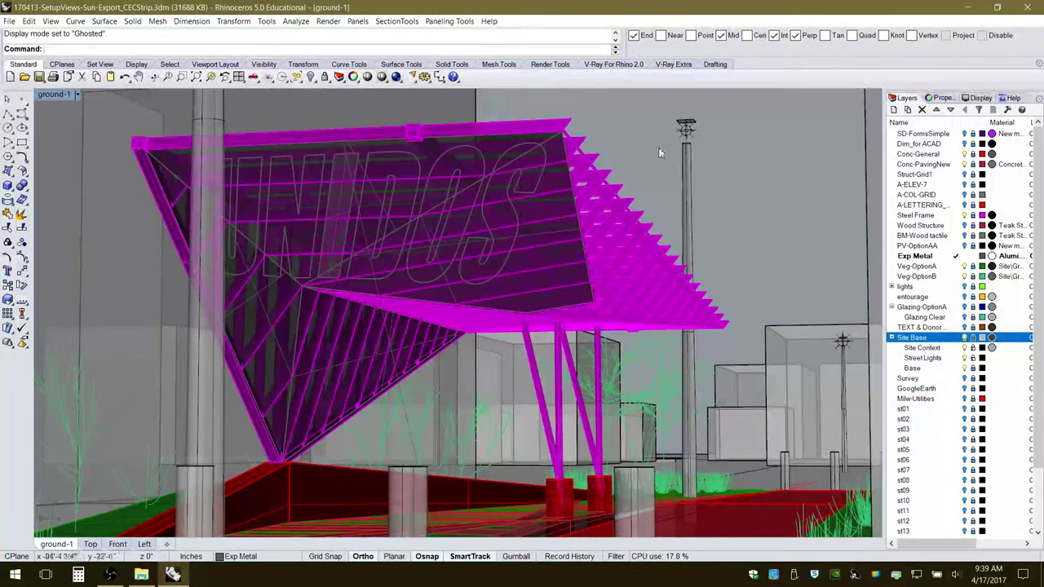
Show the Lens Length toolbar and dock it among the toolbar tabs.
right_click(654, 80)
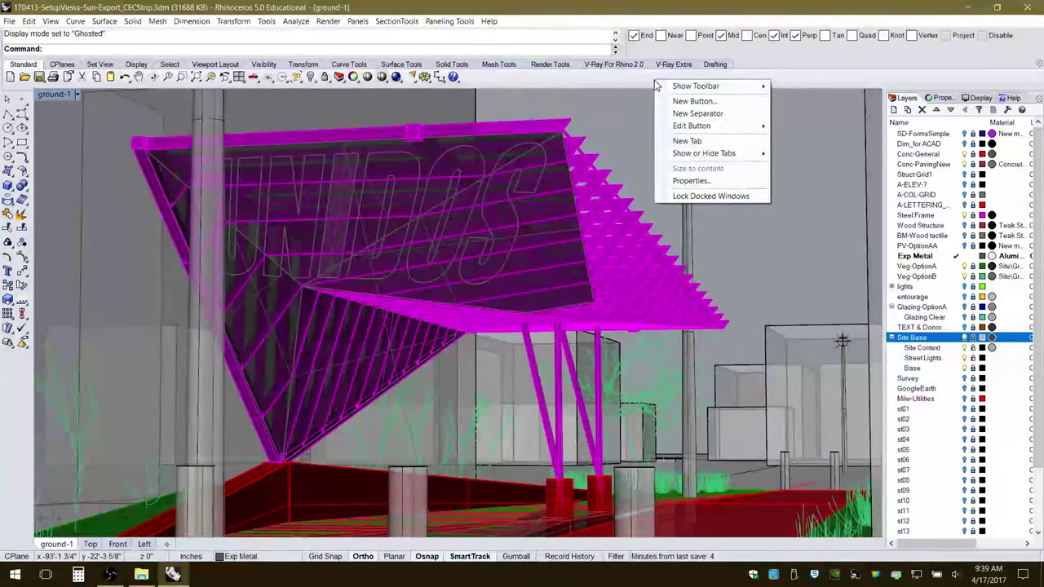
mouse_move(686, 86)
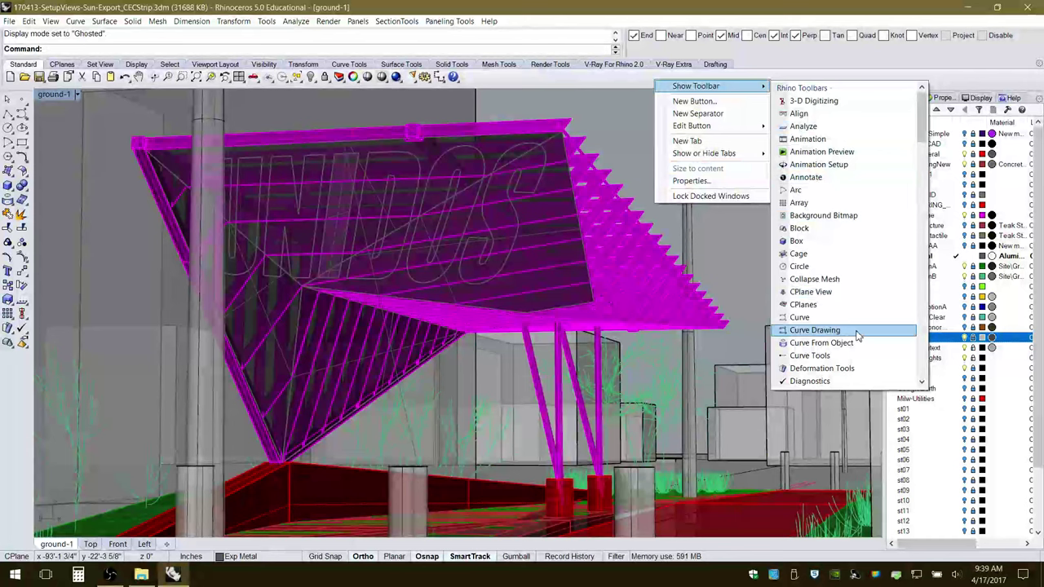
scroll(857, 352, down, 10)
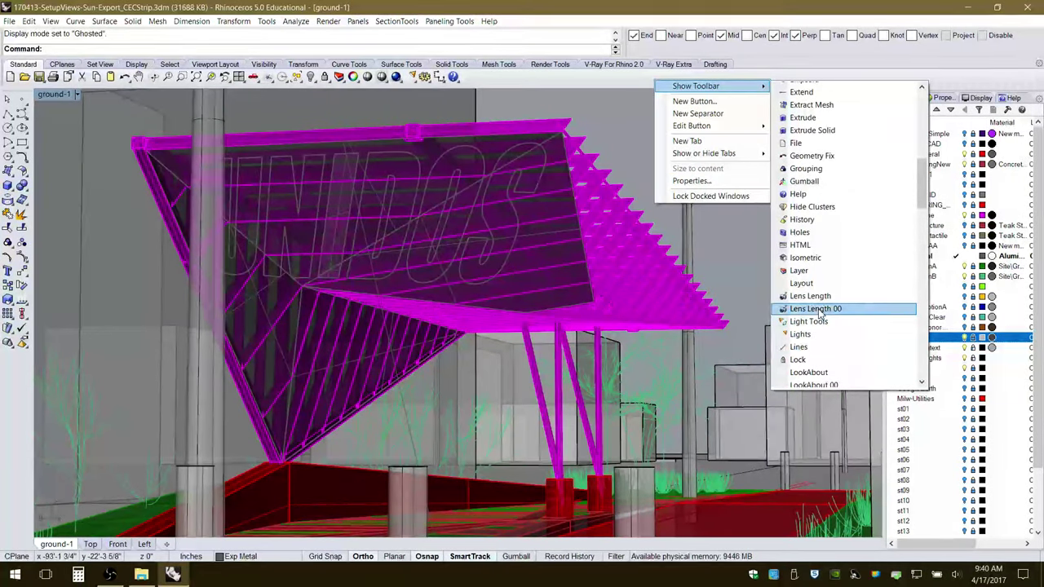
click(809, 299)
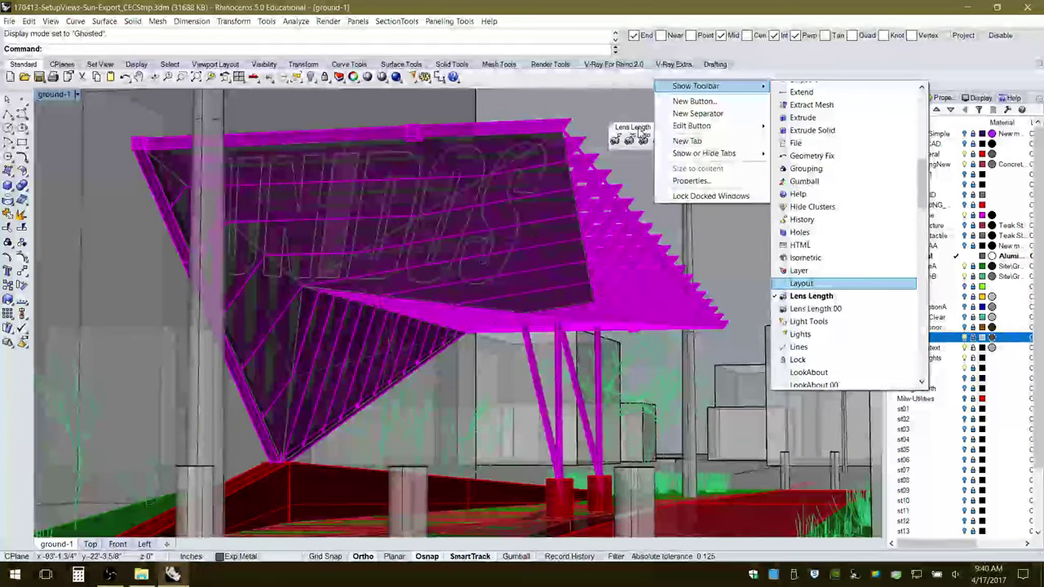
drag(639, 133, 594, 74)
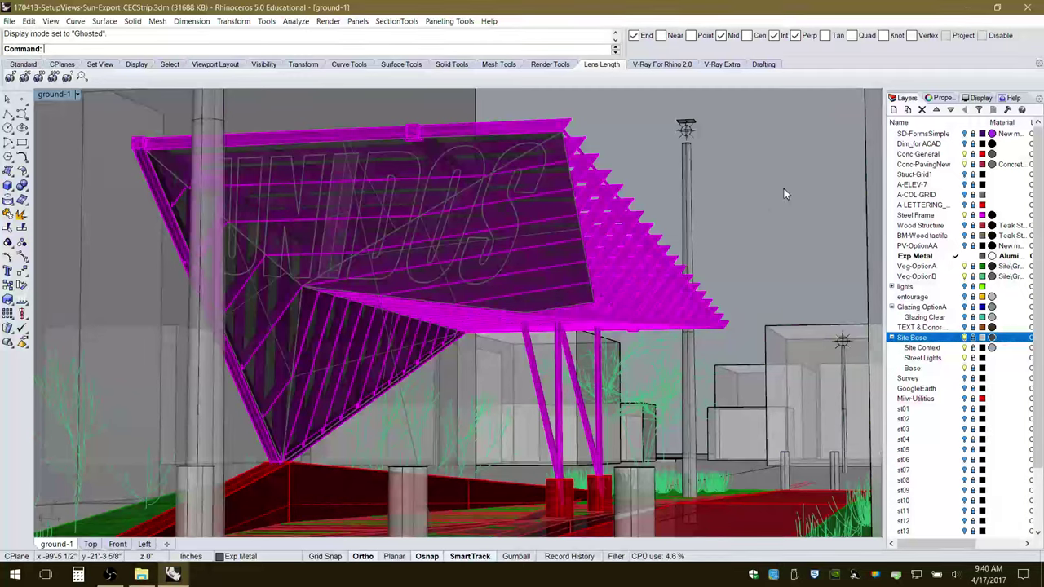
In the viewport camera Properties, check the 100.0 lens length and set Z Location to 70.
click(942, 98)
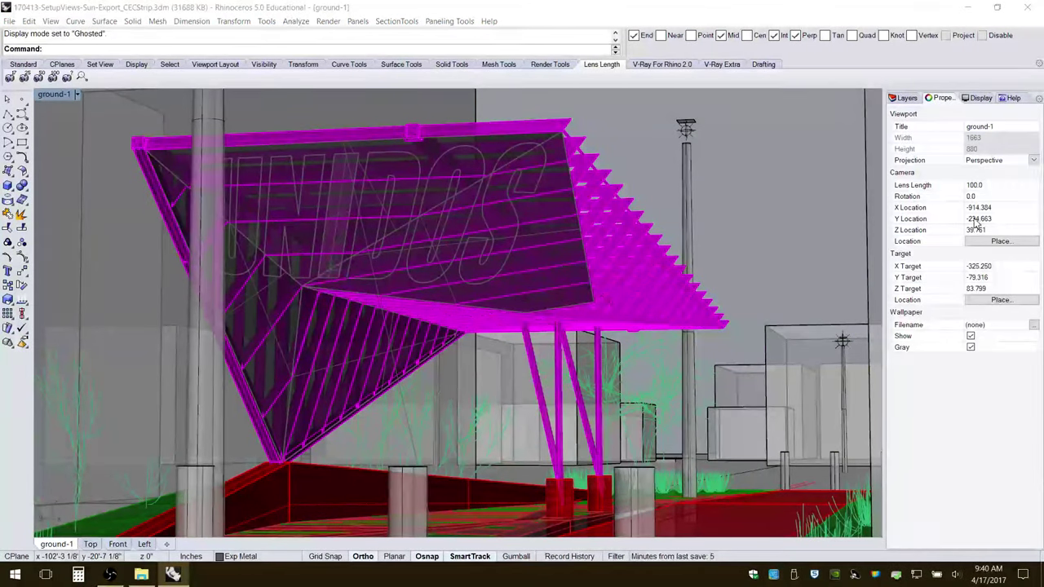
click(983, 188)
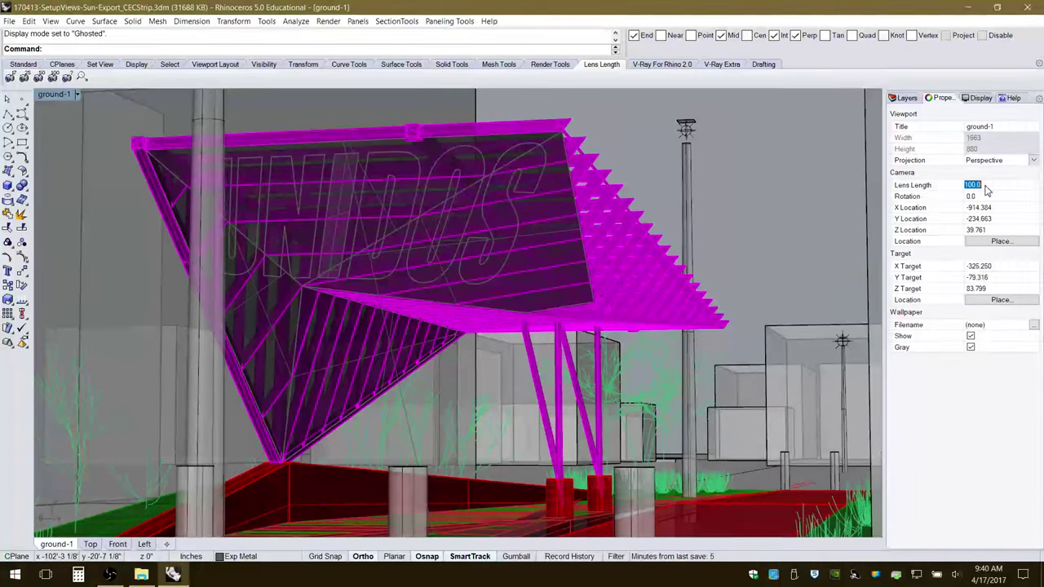
click(985, 231)
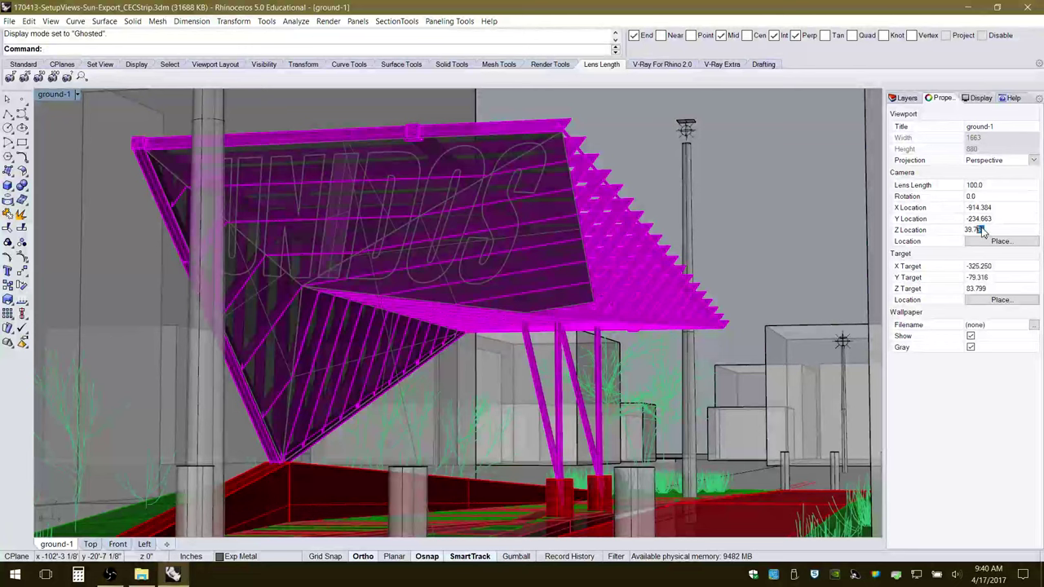
drag(986, 232, 958, 232)
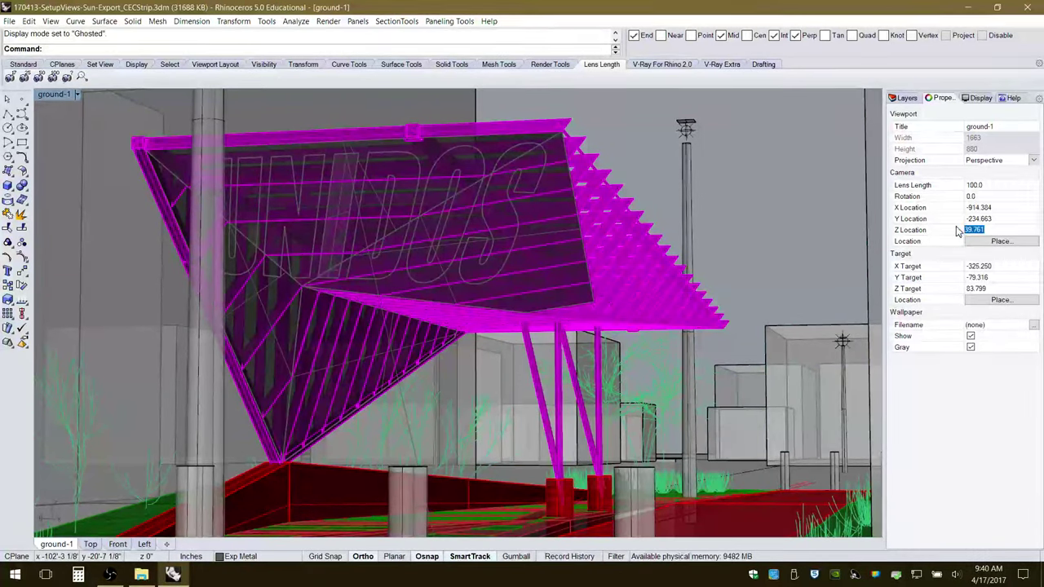
text(70)
key(Return)
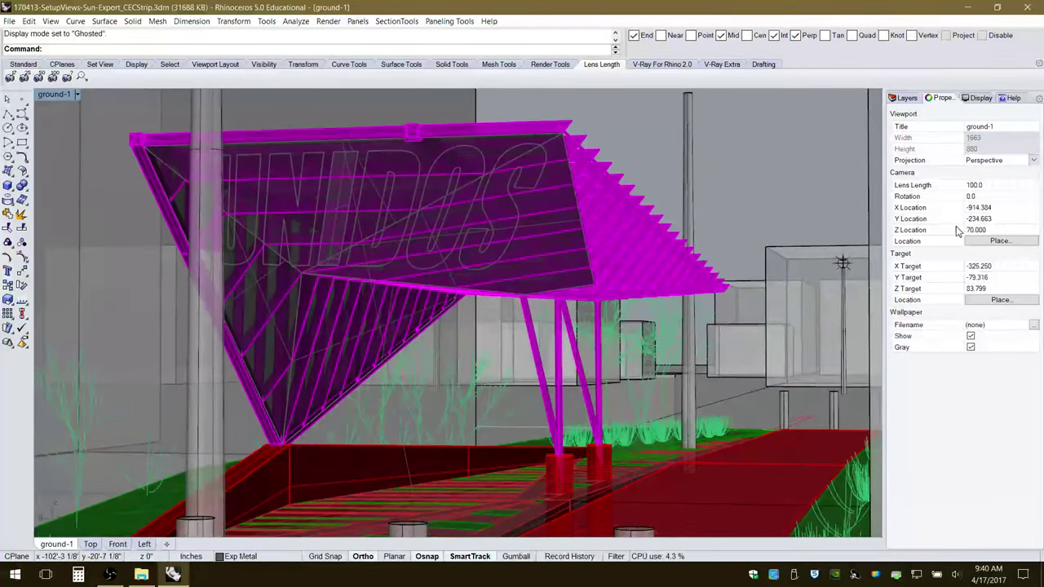
Try the 50mm and 25mm lenses while orbiting closer and up under the canopy.
click(39, 78)
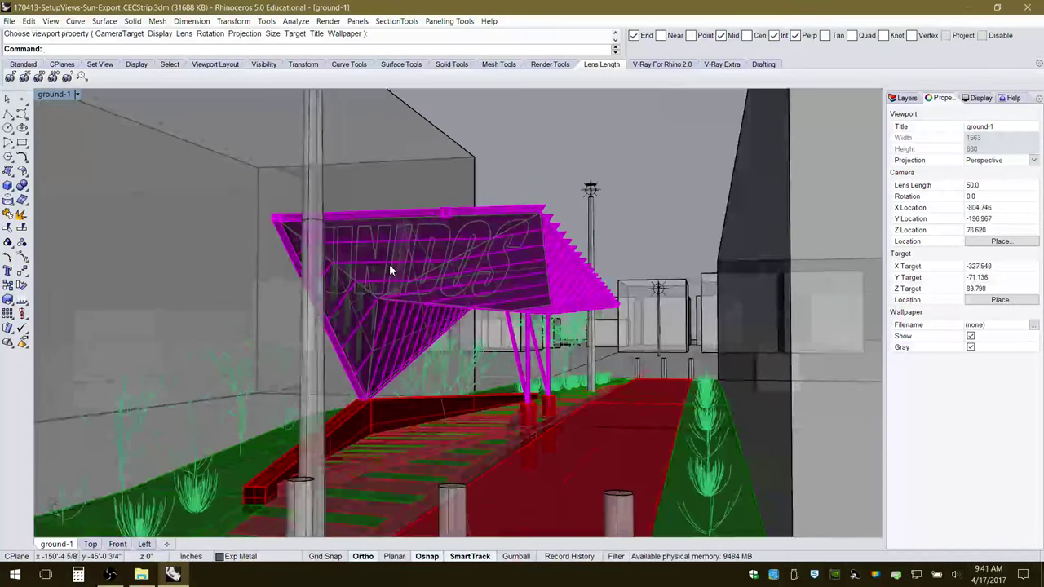
scroll(451, 298, up, 3)
right_drag(453, 302, 636, 407)
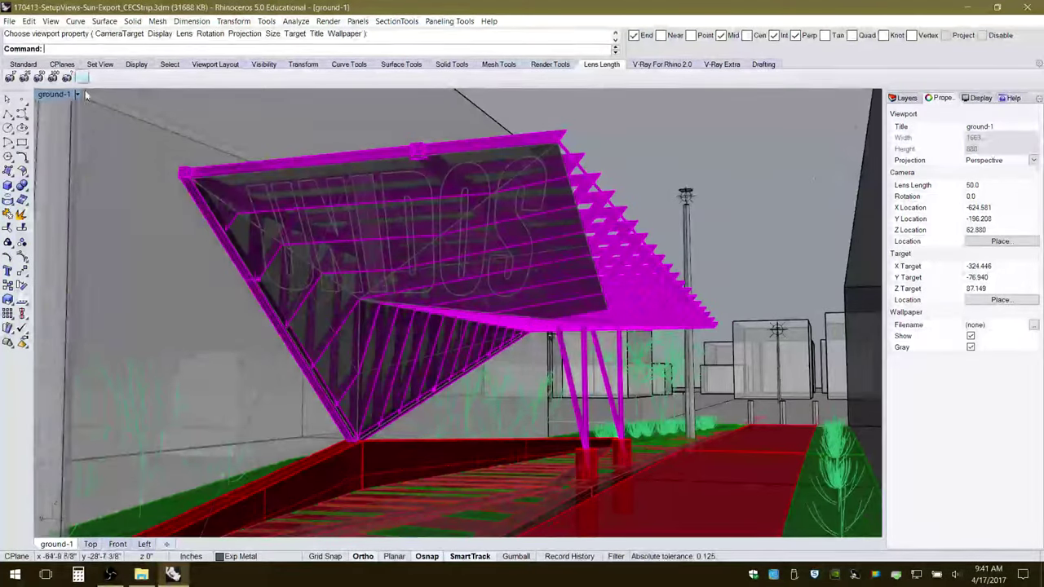
click(25, 75)
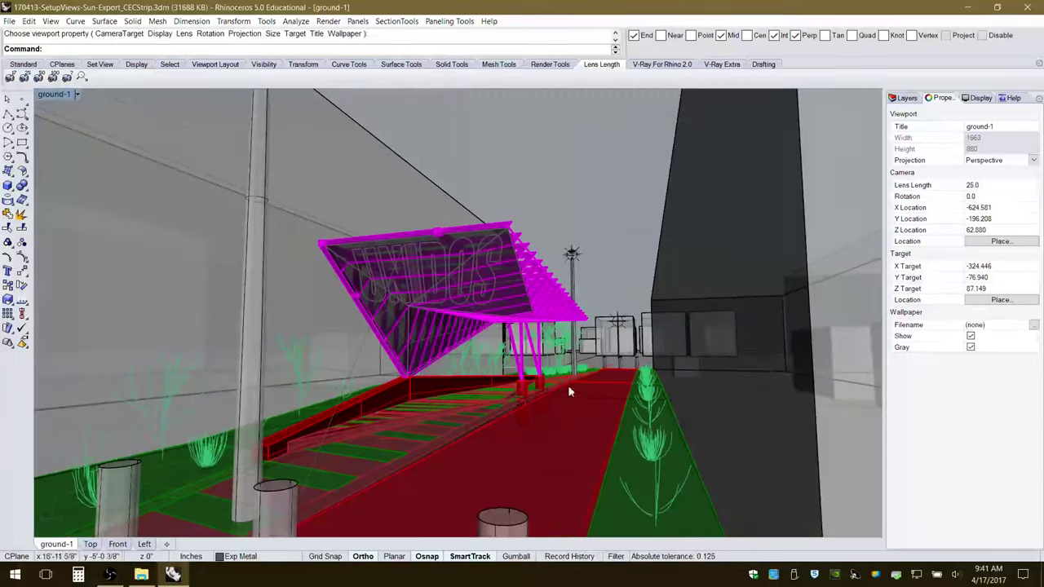
scroll(571, 389, up, 3)
scroll(489, 335, up, 3)
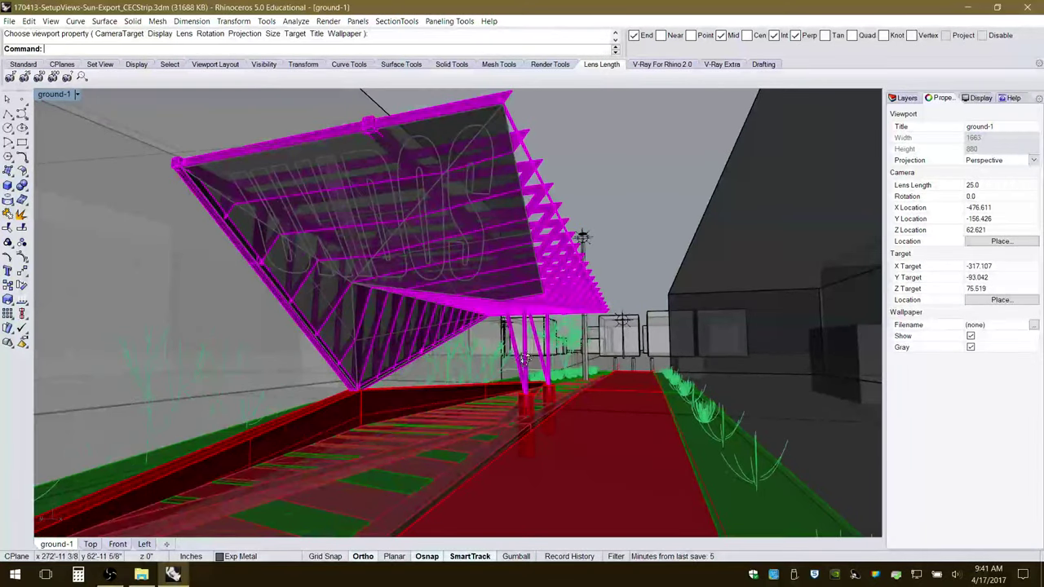
right_drag(524, 359, 540, 337)
scroll(307, 298, up, 2)
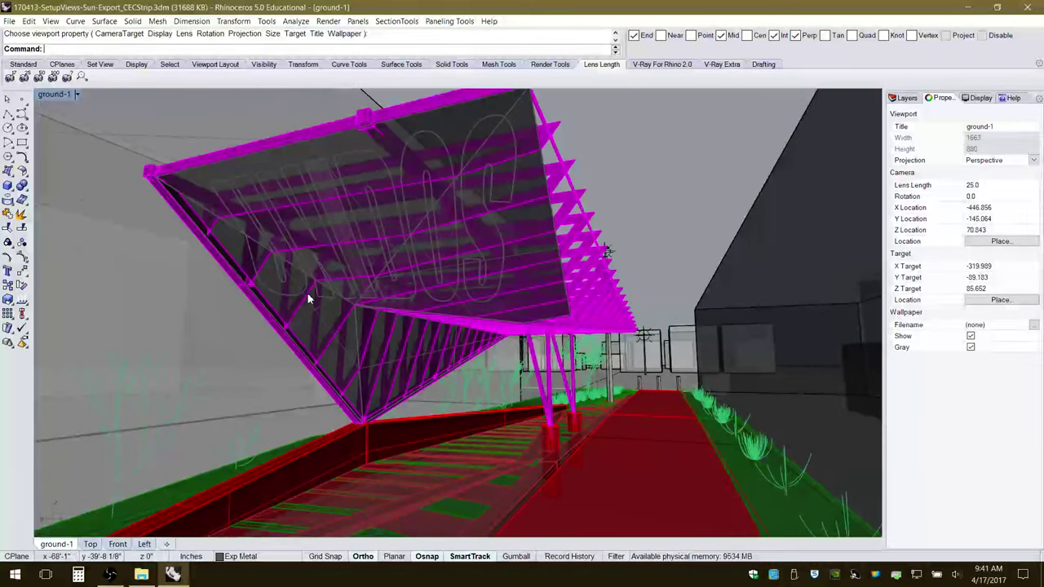
right_drag(486, 329, 458, 351)
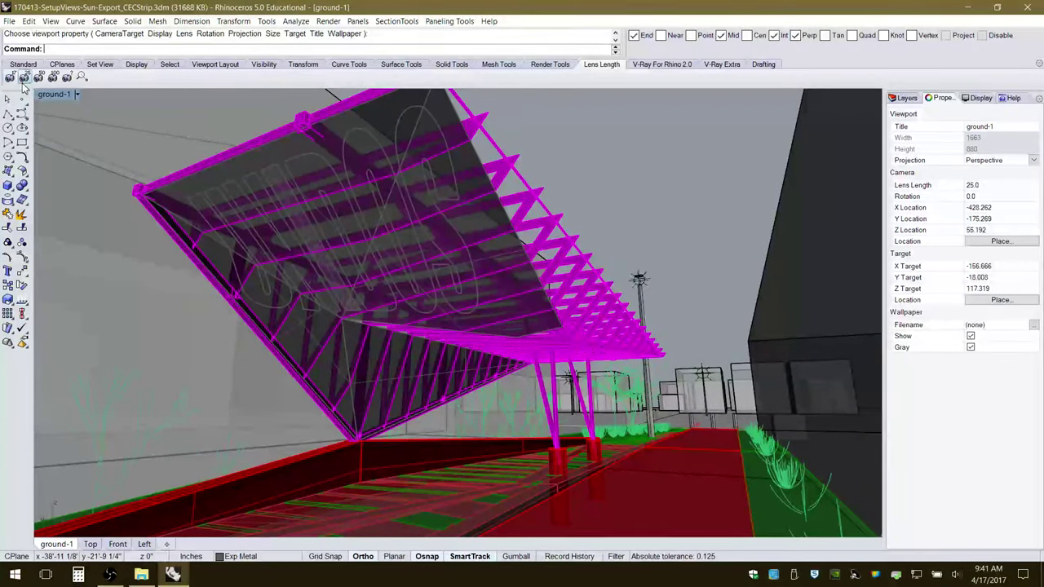
Switch to the 17 lens, reframe the pavilion, and set camera Z Location to 70.
click(9, 78)
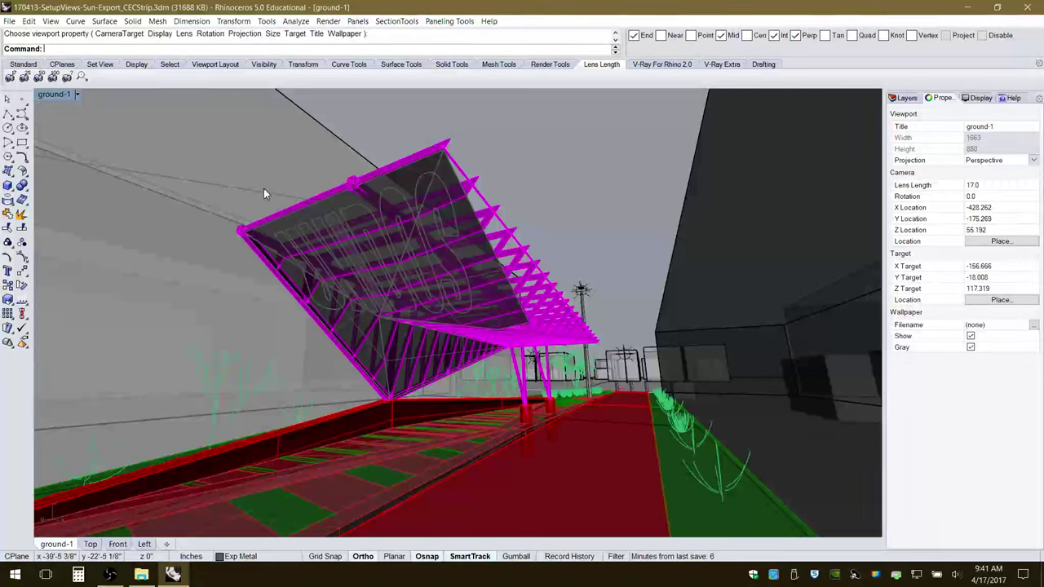
scroll(430, 293, up, 3)
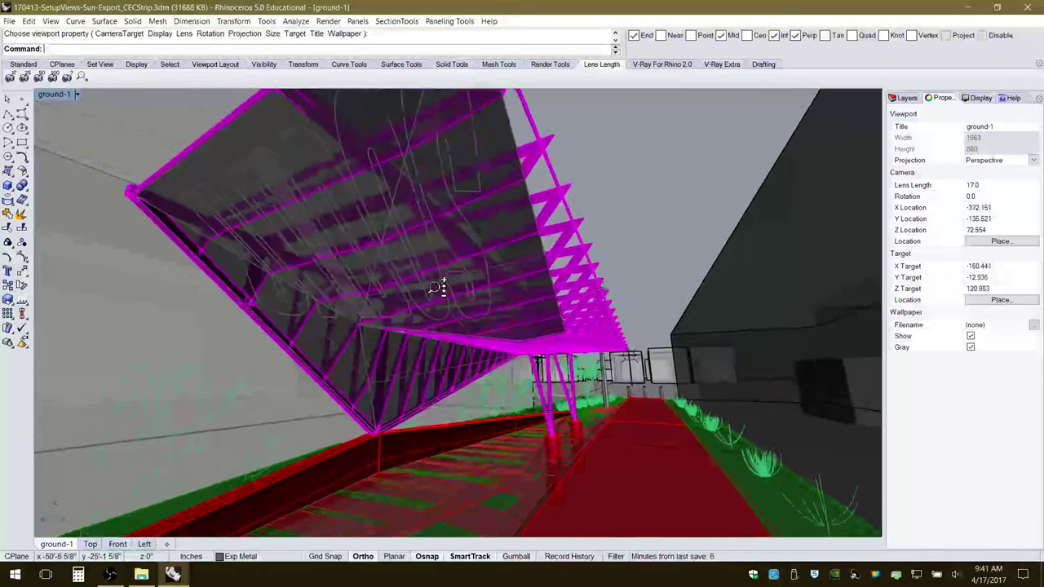
right_drag(550, 313, 544, 315)
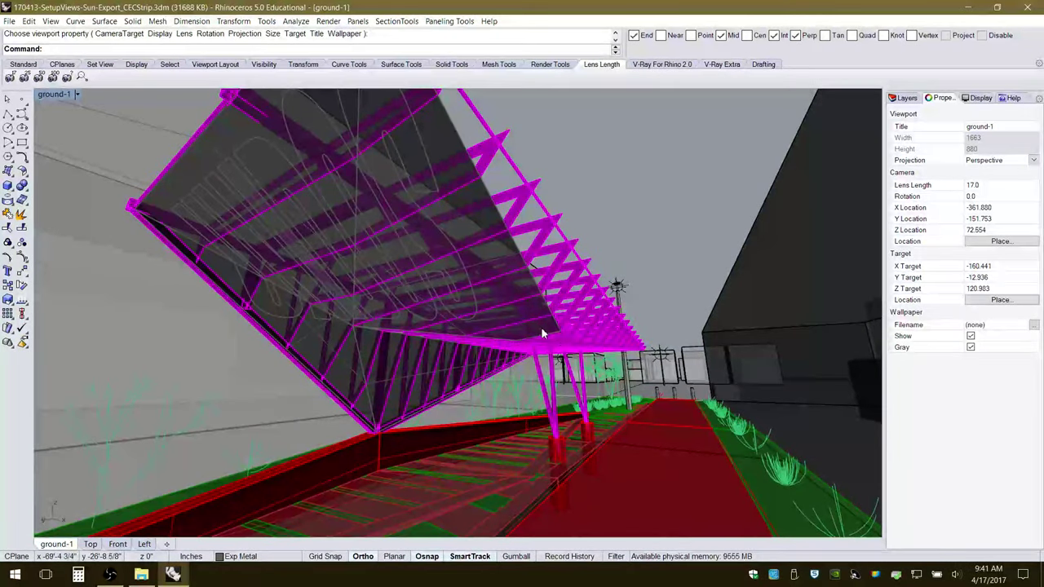
shift+right_drag(543, 324, 617, 336)
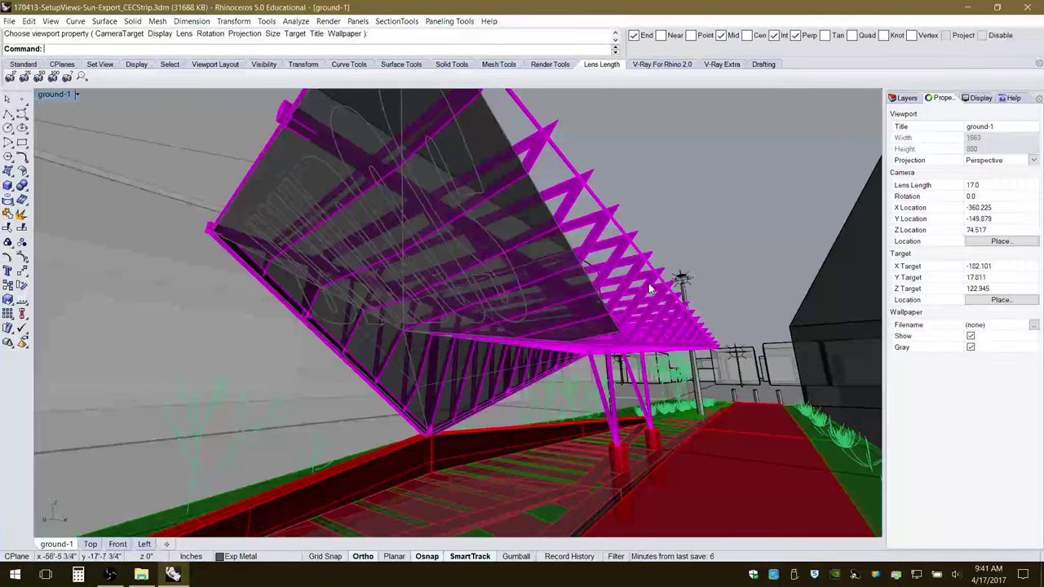
click(982, 231)
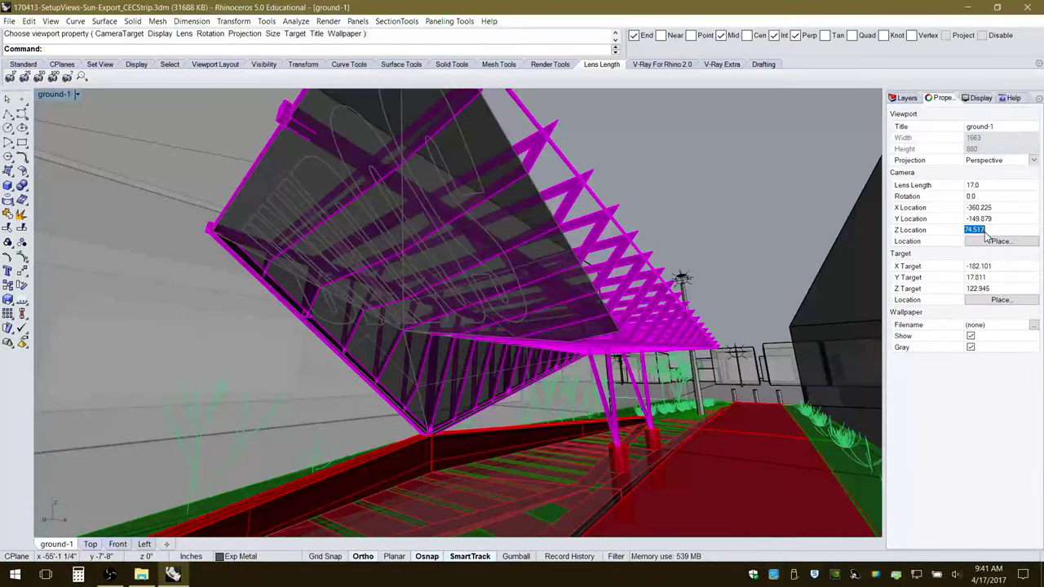
text(70)
key(Return)
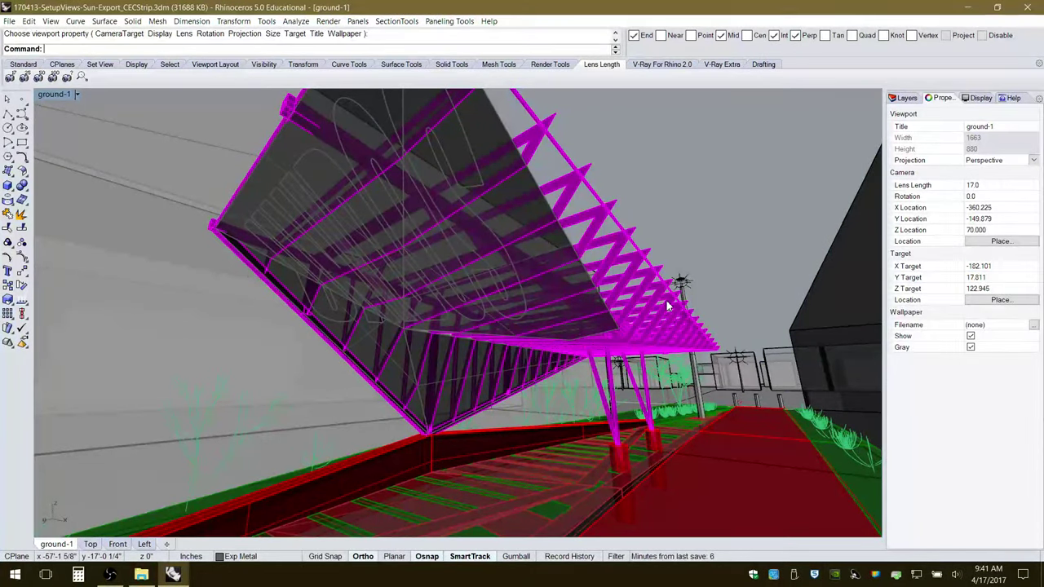
Show the LookAbout toolbar and move its floating panel aside.
right_click(682, 79)
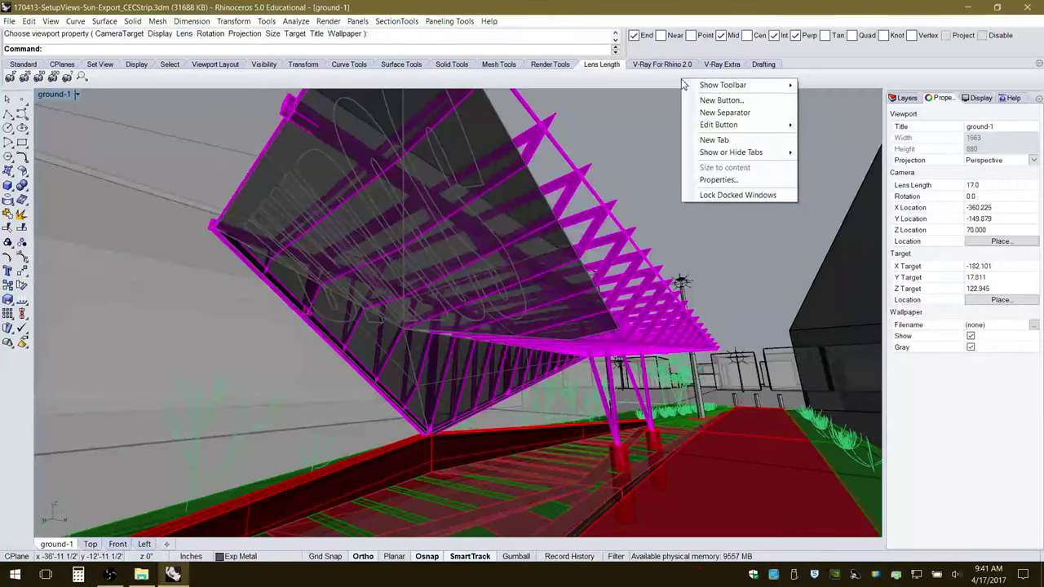
mouse_move(771, 84)
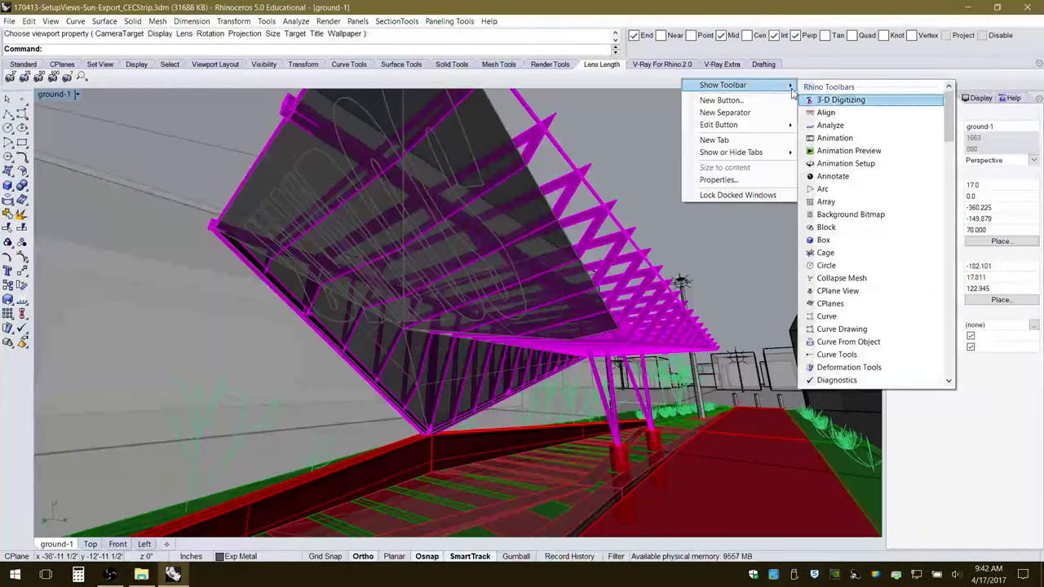
scroll(890, 325, down, 8)
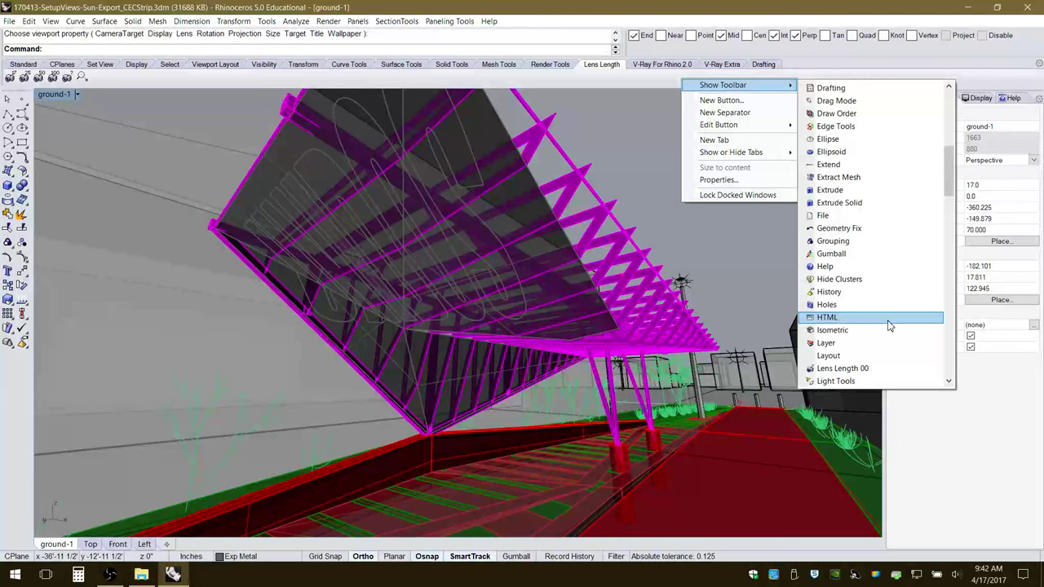
scroll(889, 326, down, 3)
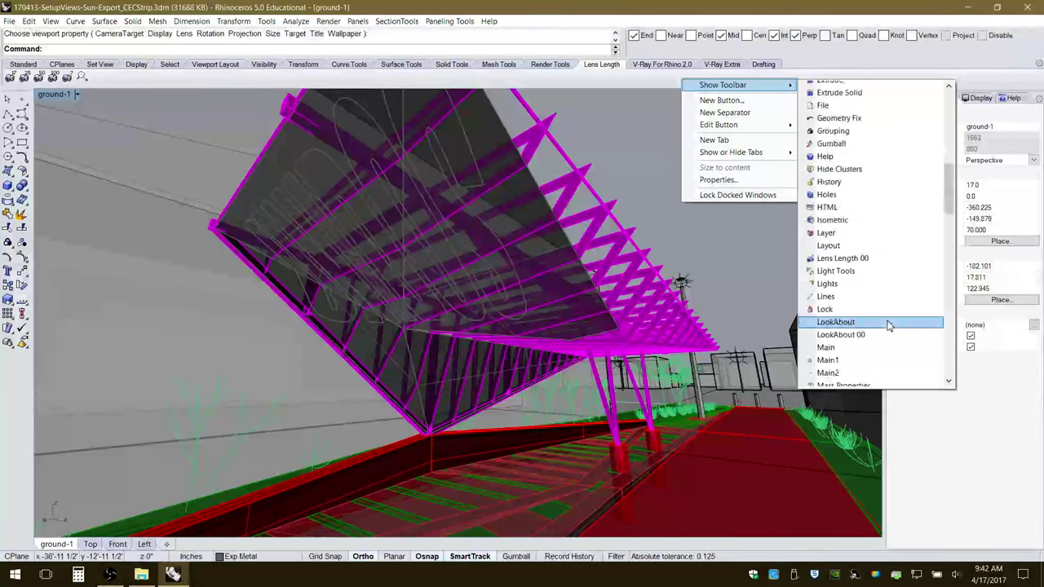
click(836, 323)
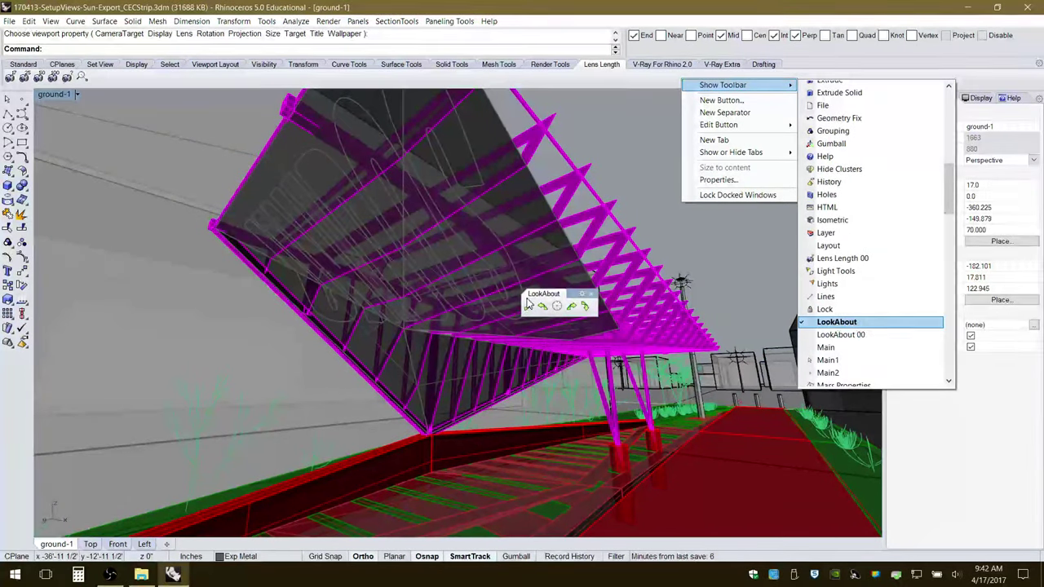
drag(527, 303, 591, 151)
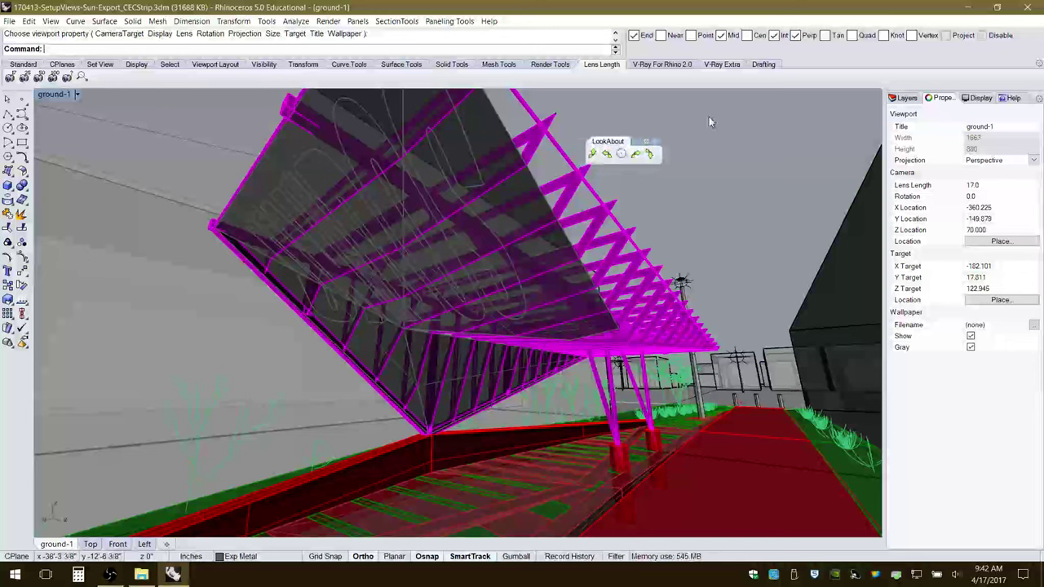
Show the WalkAbout toolbar and dock it as a tab next to LookAbout.
right_click(758, 86)
mouse_move(837, 85)
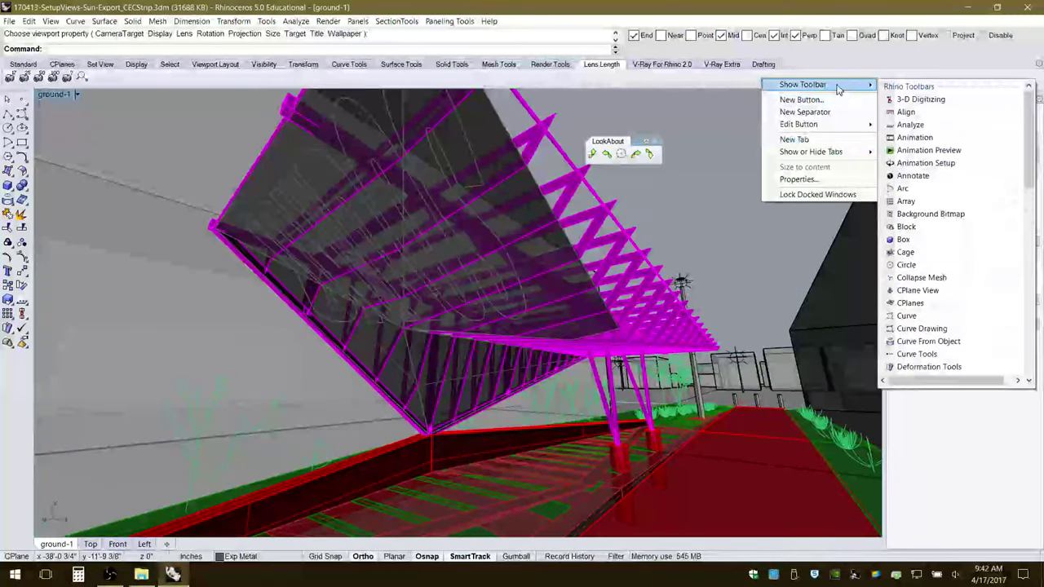
scroll(952, 371, down, 20)
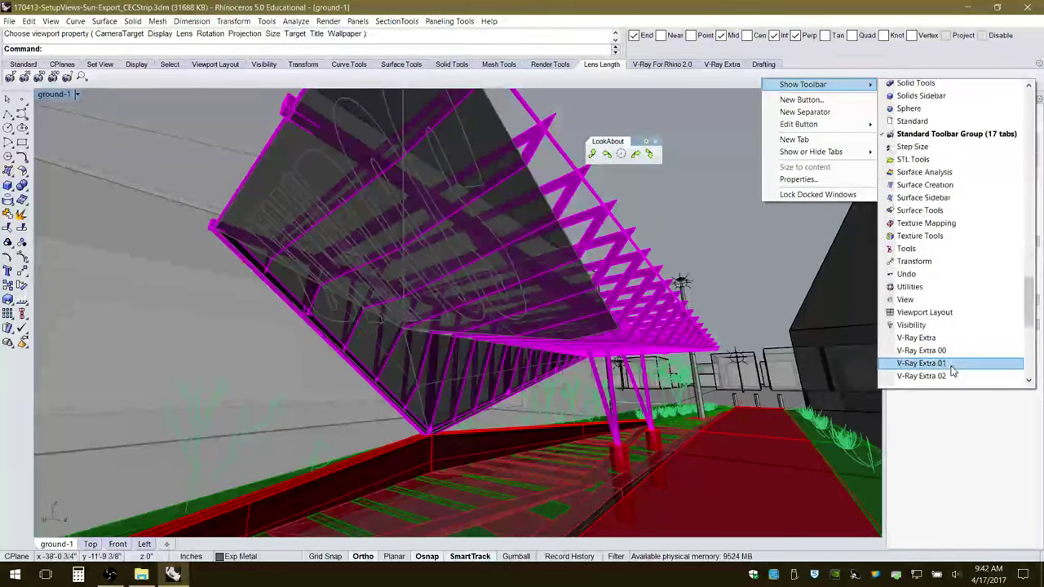
scroll(951, 371, down, 1)
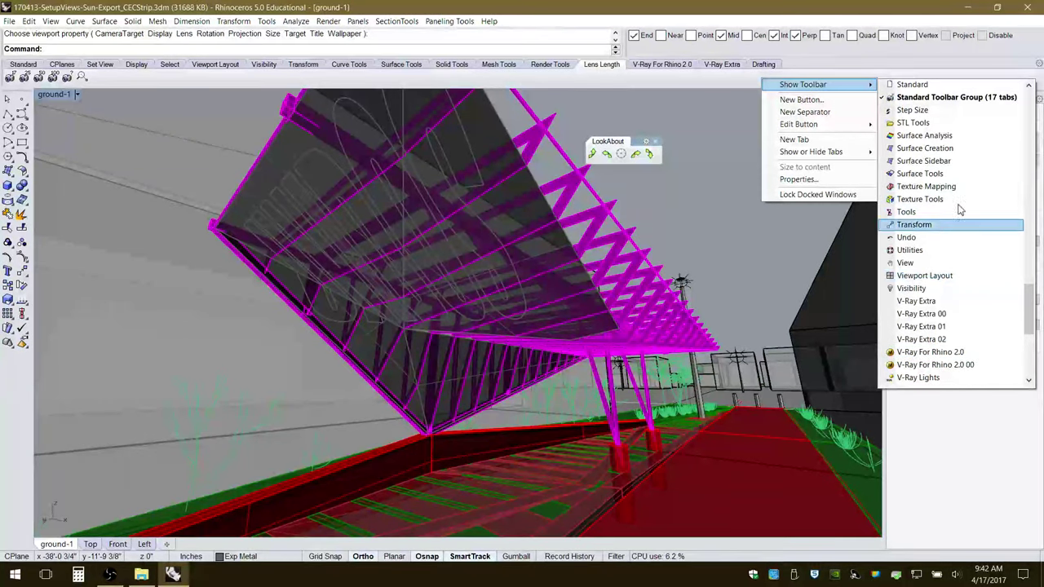
scroll(962, 334, down, 4)
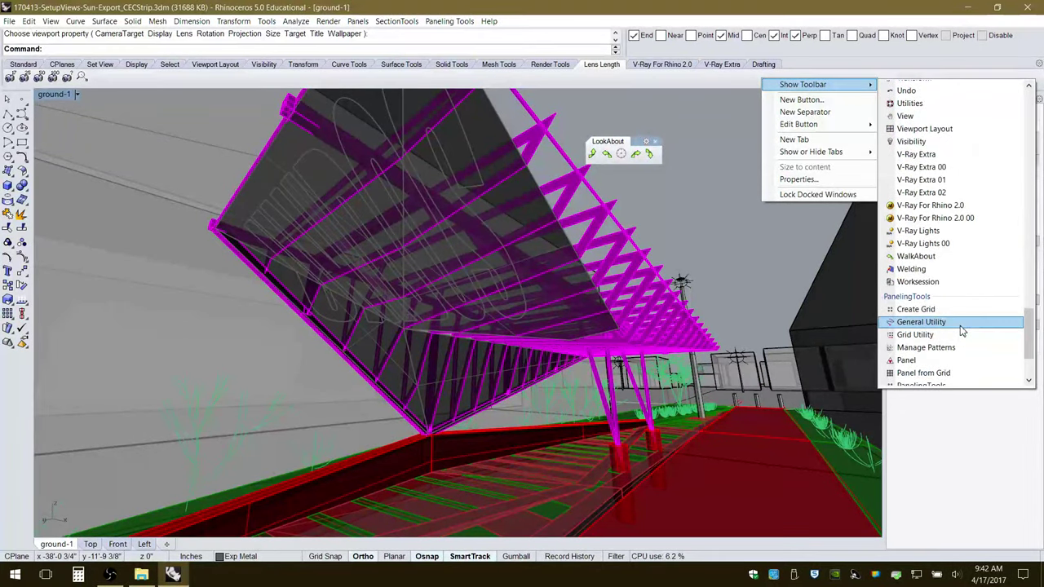
click(921, 256)
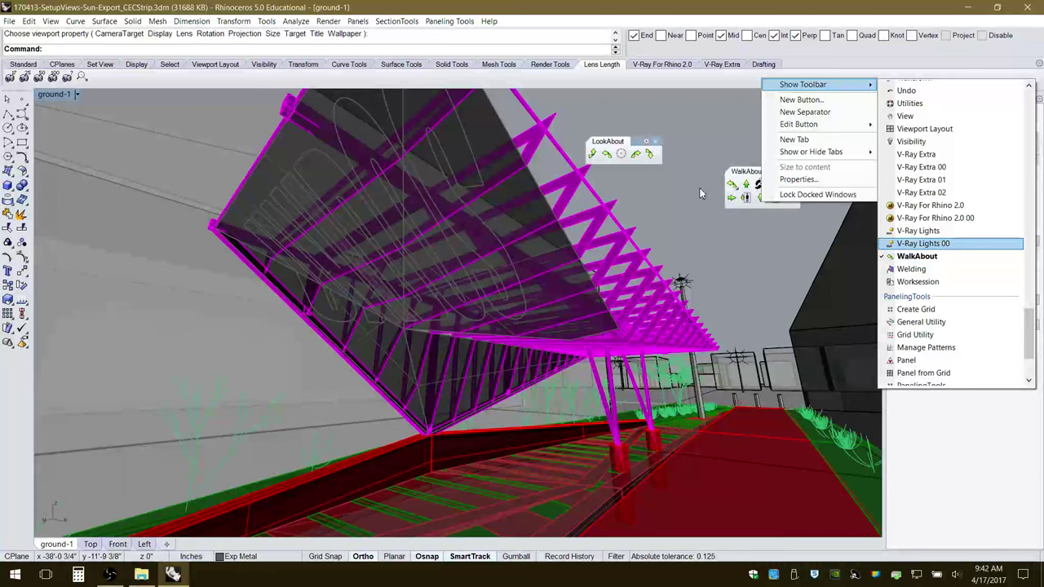
drag(611, 141, 657, 109)
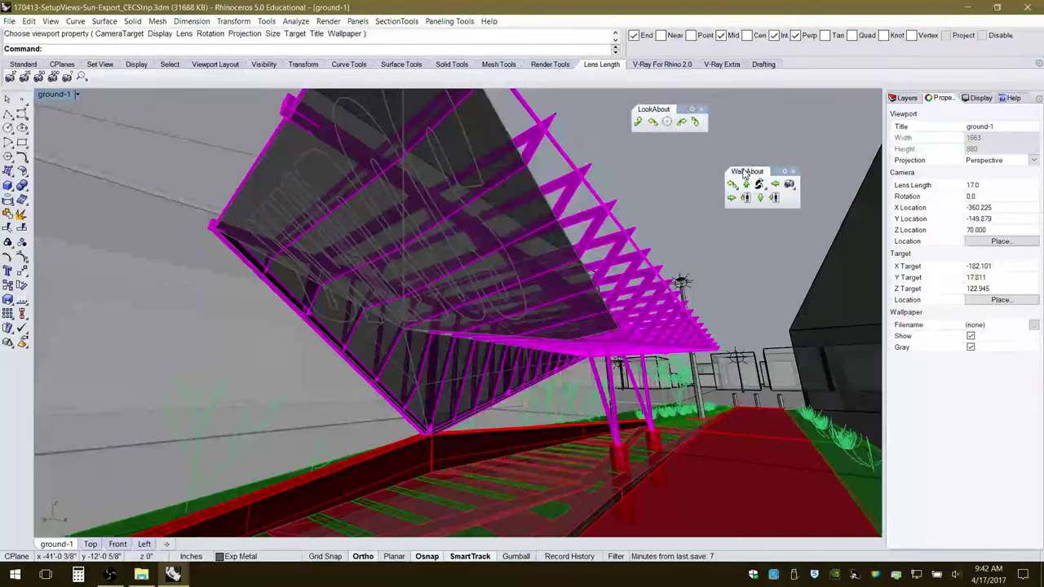
drag(745, 171, 648, 73)
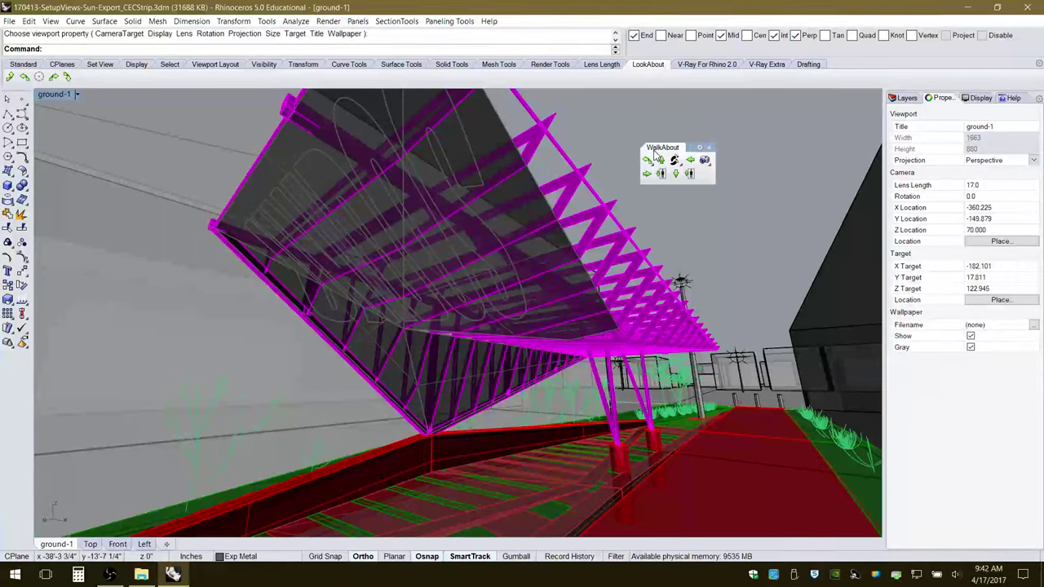
drag(661, 147, 667, 86)
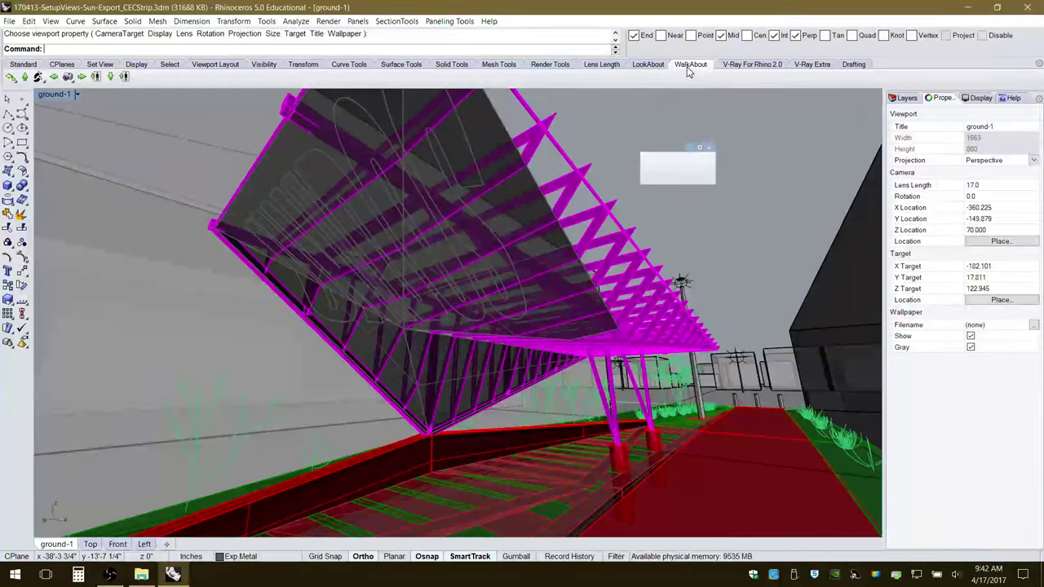
Tilt the ground-1 camera upward six Look up steps from the LookAbout toolbar.
click(646, 65)
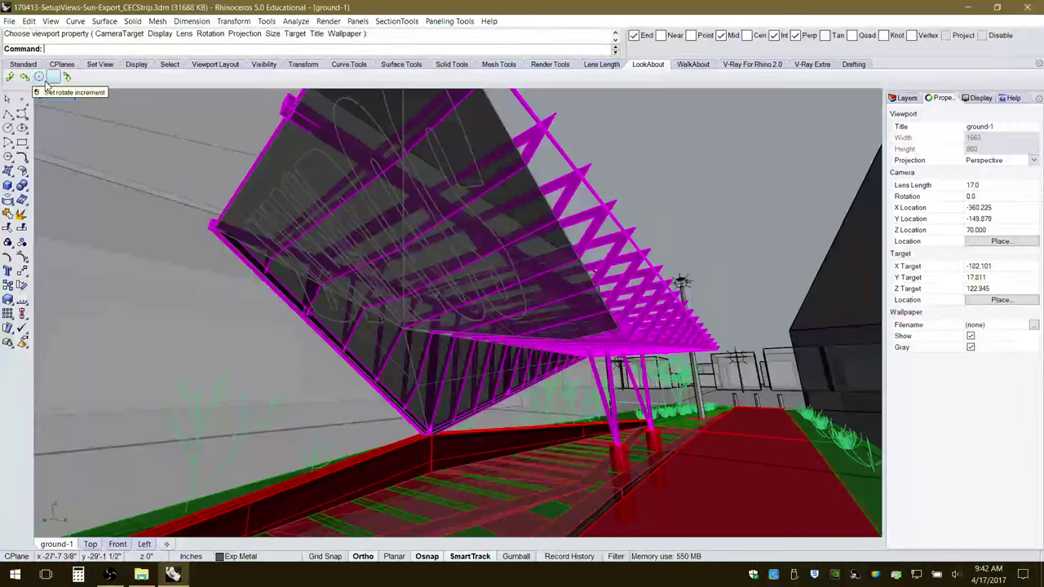
click(10, 77)
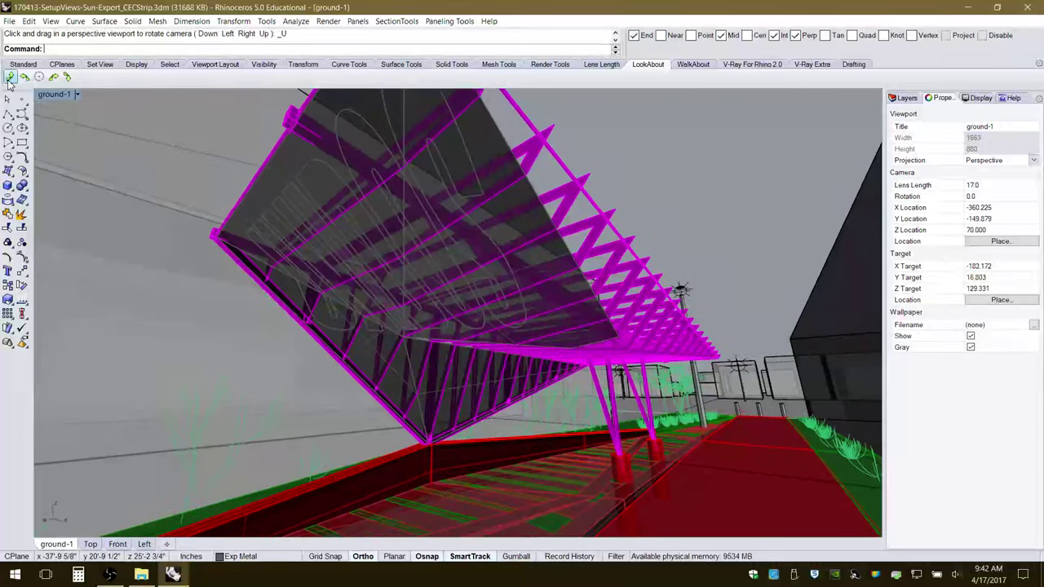
click(10, 78)
click(10, 77)
click(10, 78)
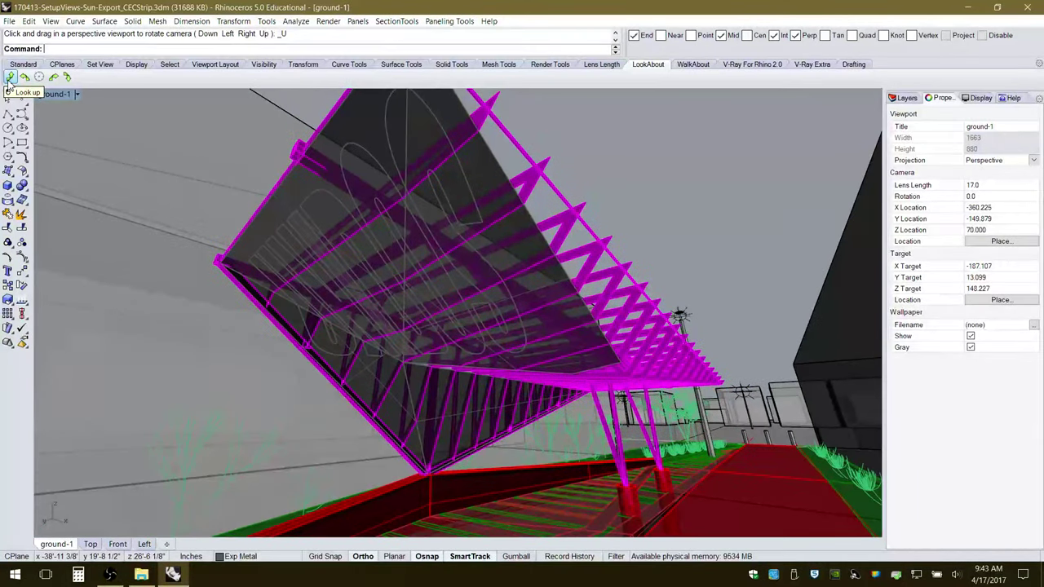
click(9, 77)
click(10, 77)
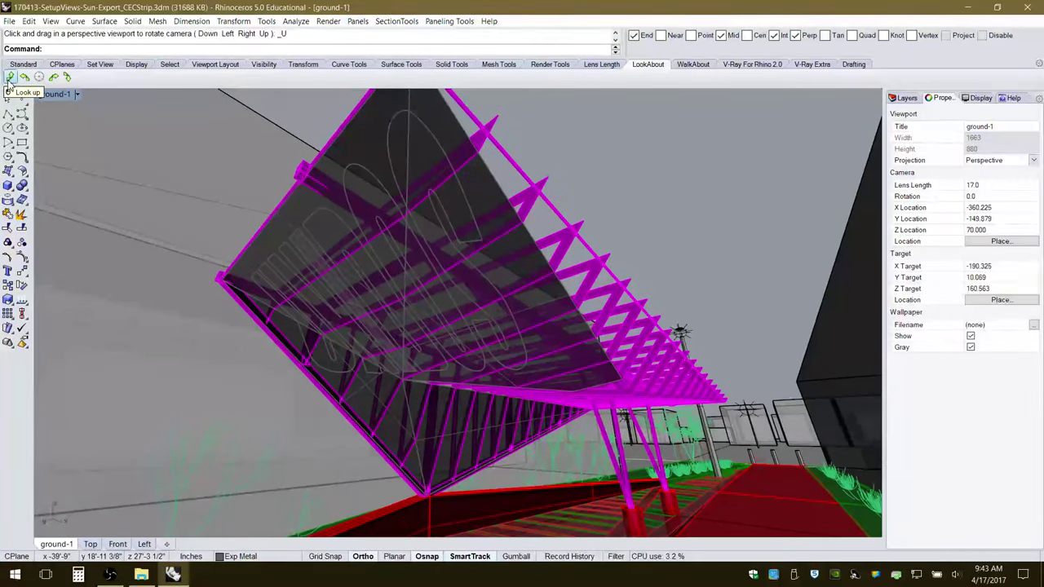
Fine-tune the camera aim with Look right, left, down and up to target -180.439, 2.439, 154.424.
click(53, 77)
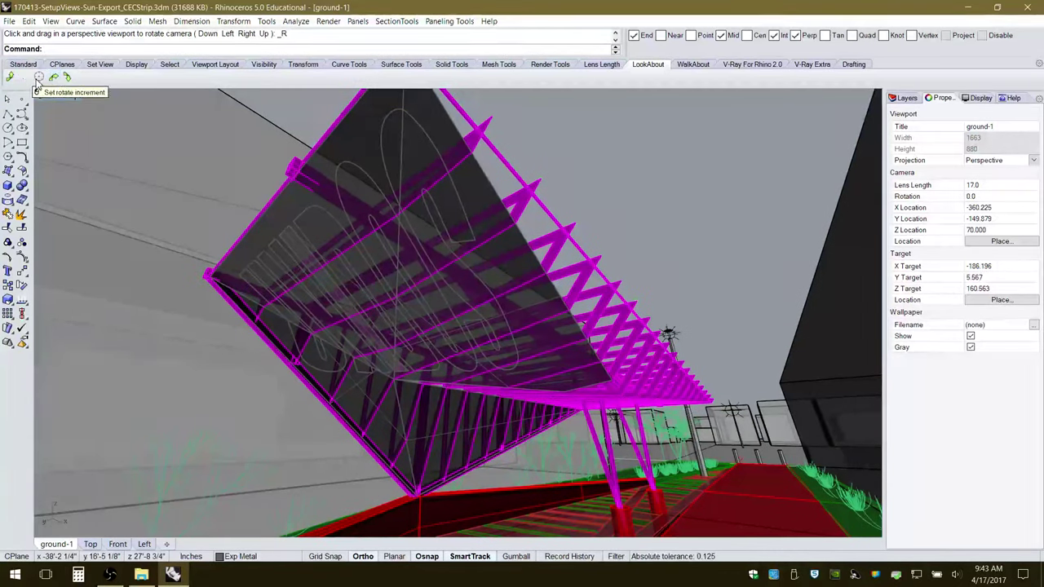
click(25, 79)
click(67, 77)
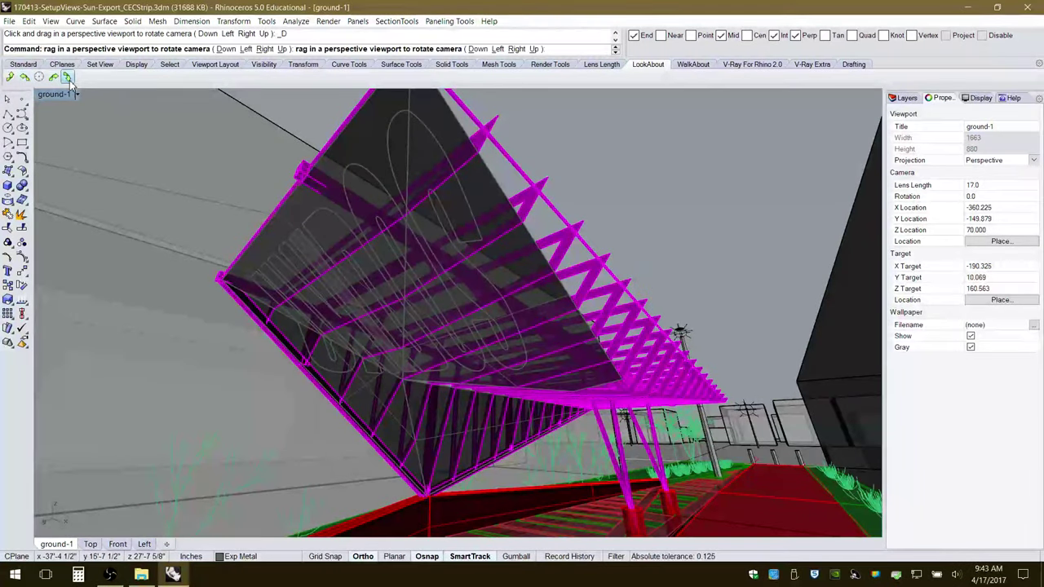
click(67, 78)
click(10, 77)
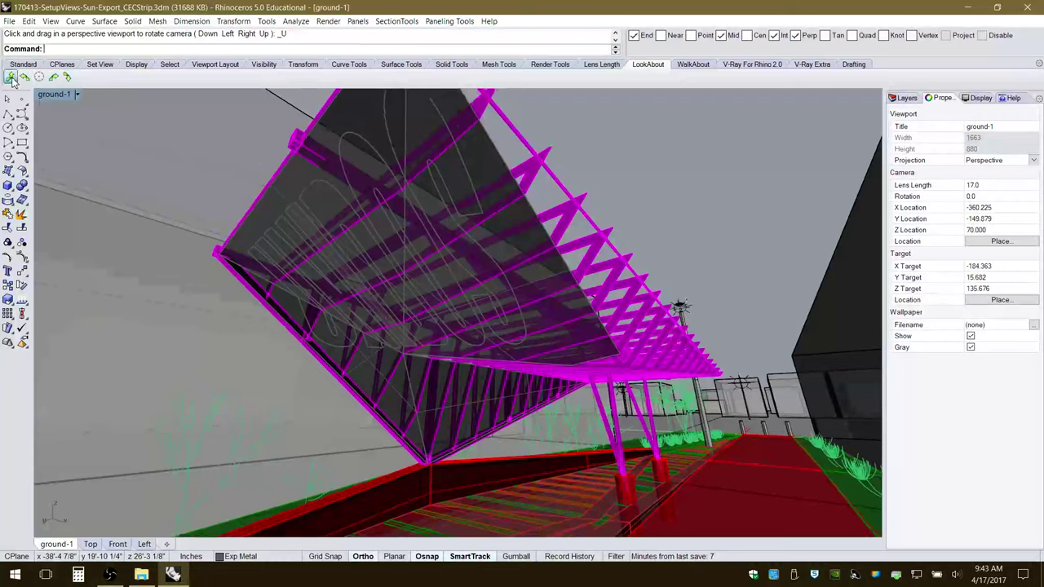
click(53, 78)
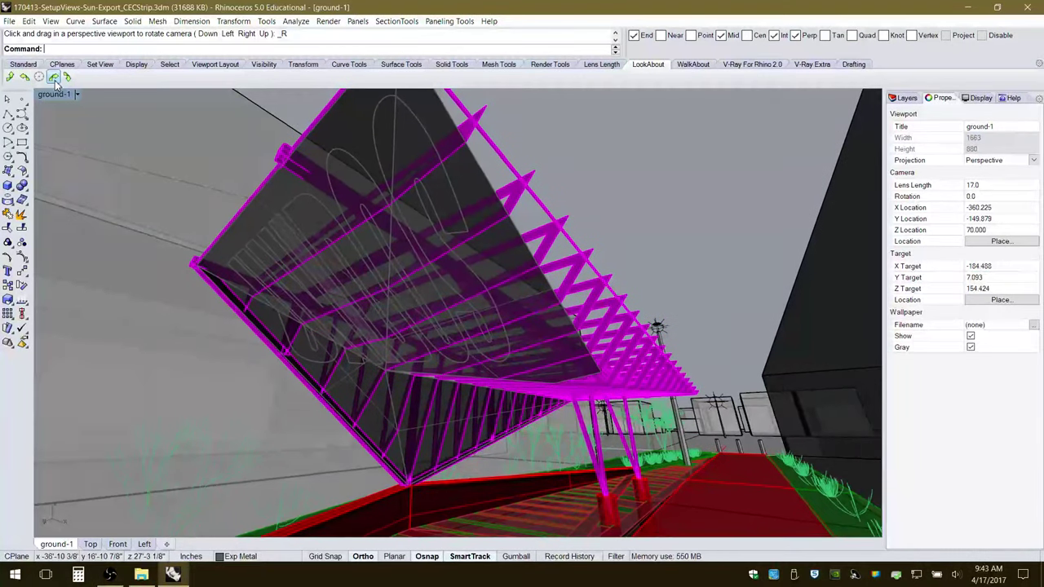
click(9, 78)
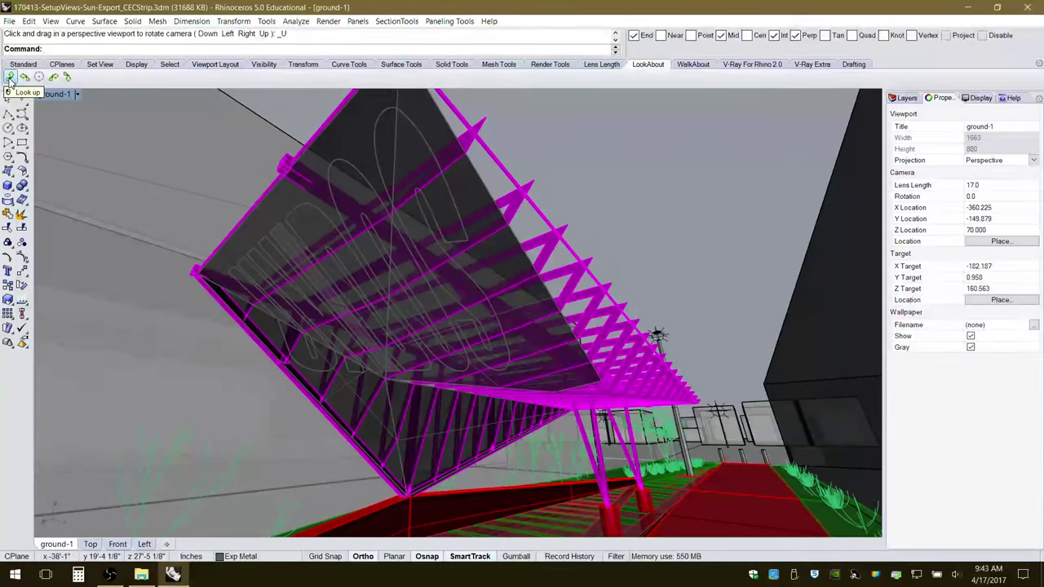
click(67, 78)
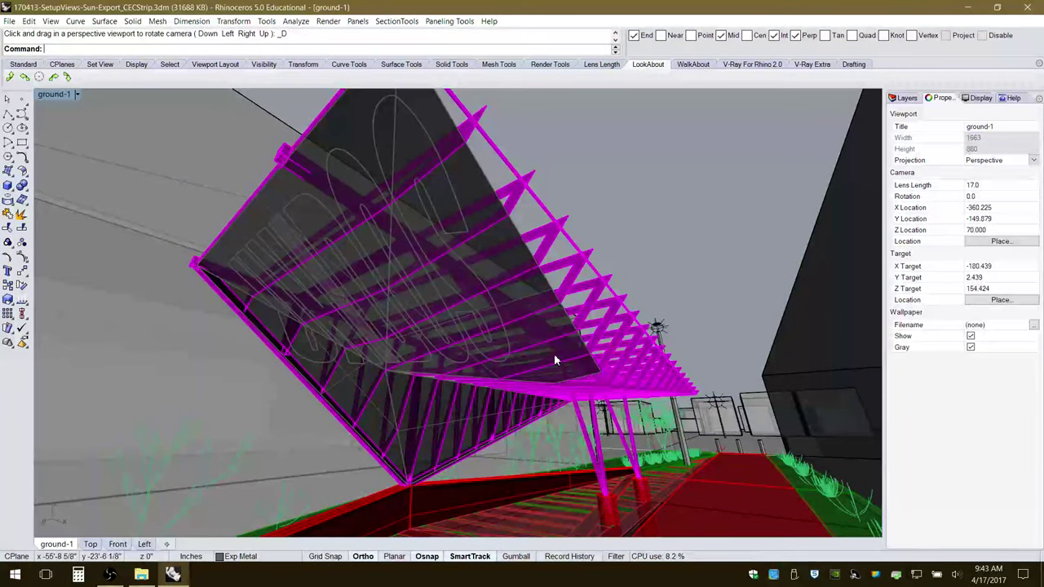
Set the look rotate increment to 60 and test Look up and Look down.
click(39, 78)
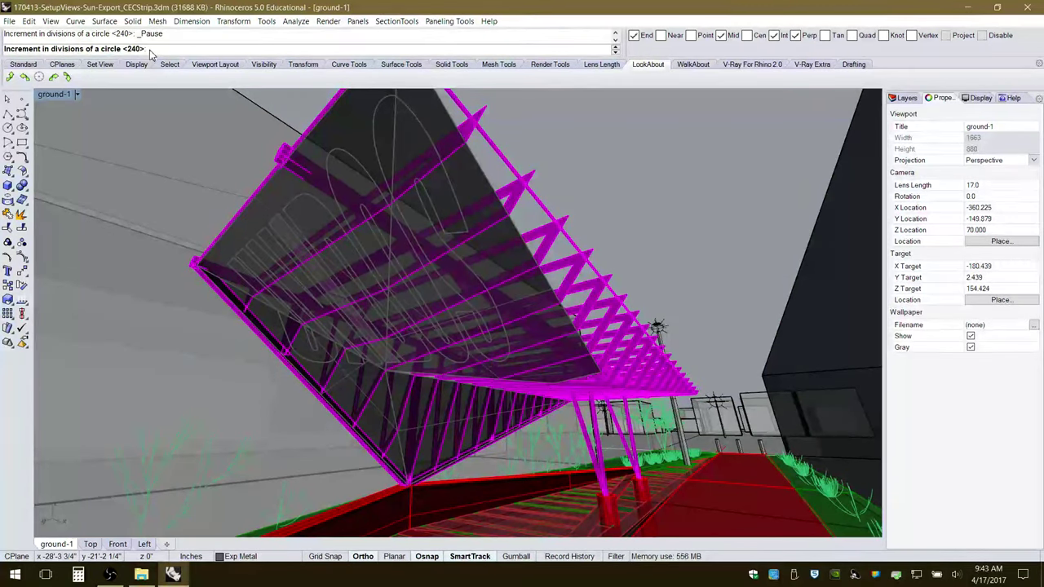
text(60)
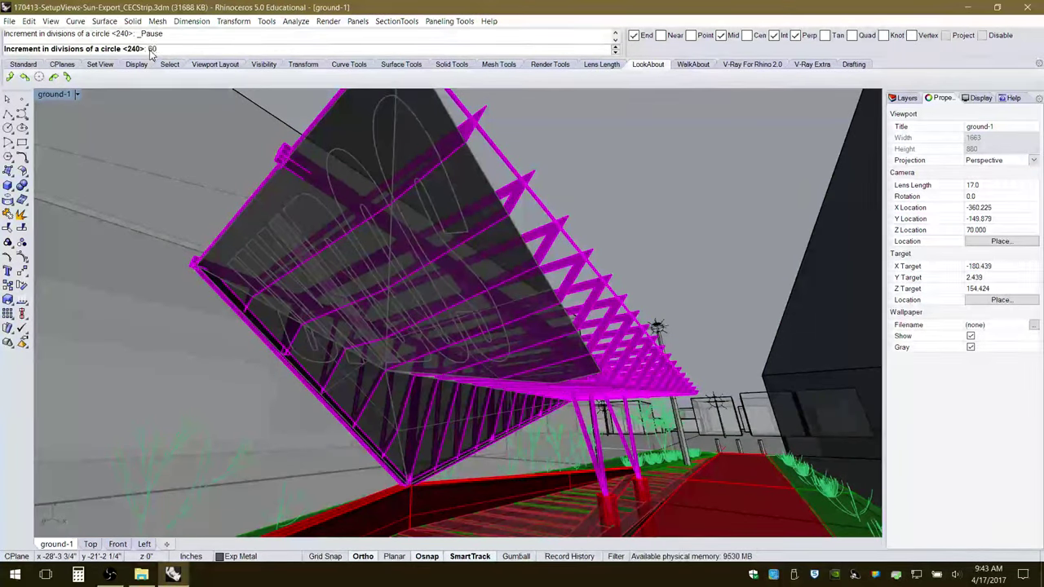
key(Return)
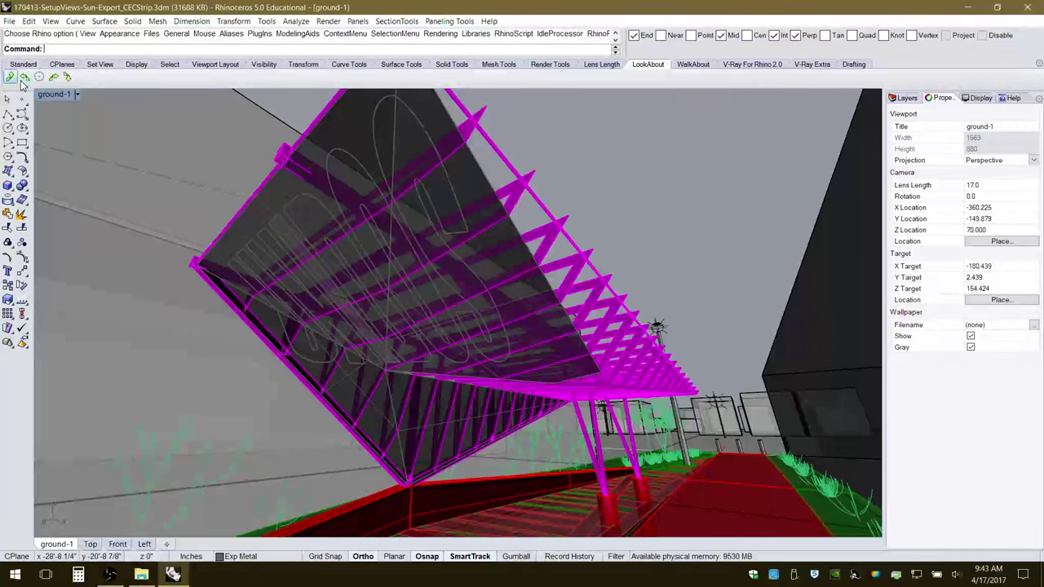
click(25, 78)
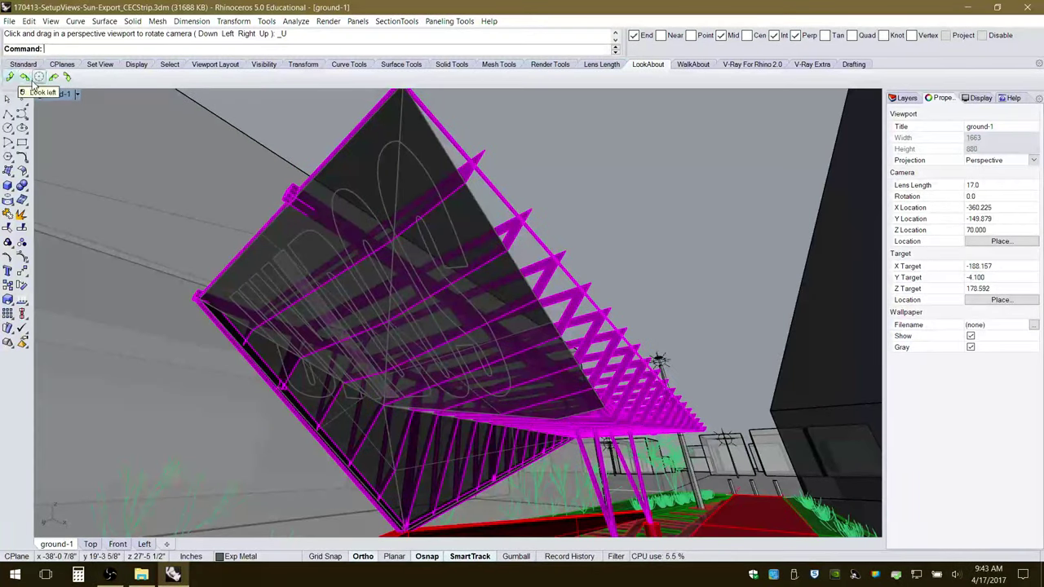
click(40, 78)
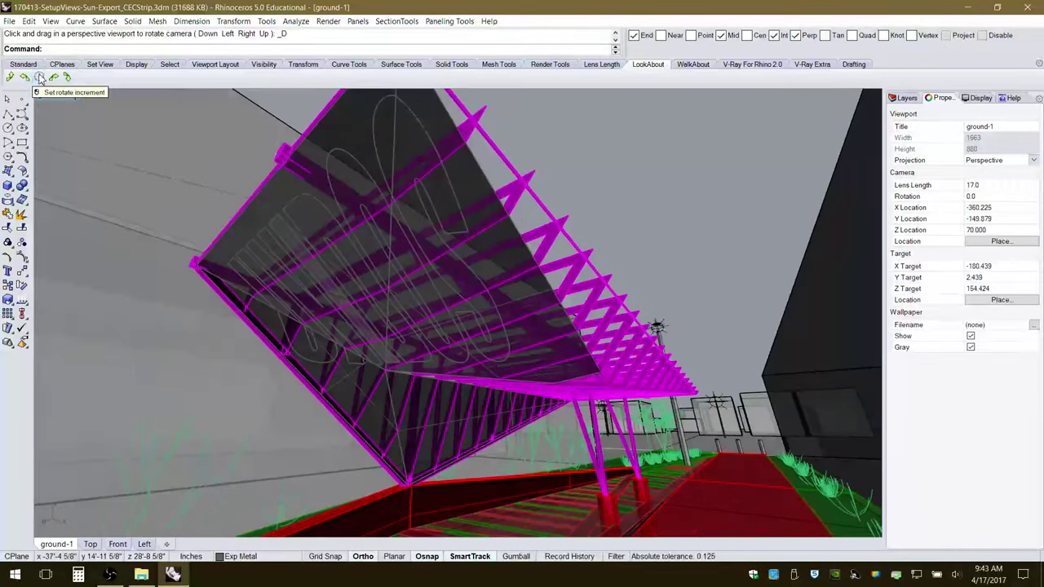
right_click(40, 77)
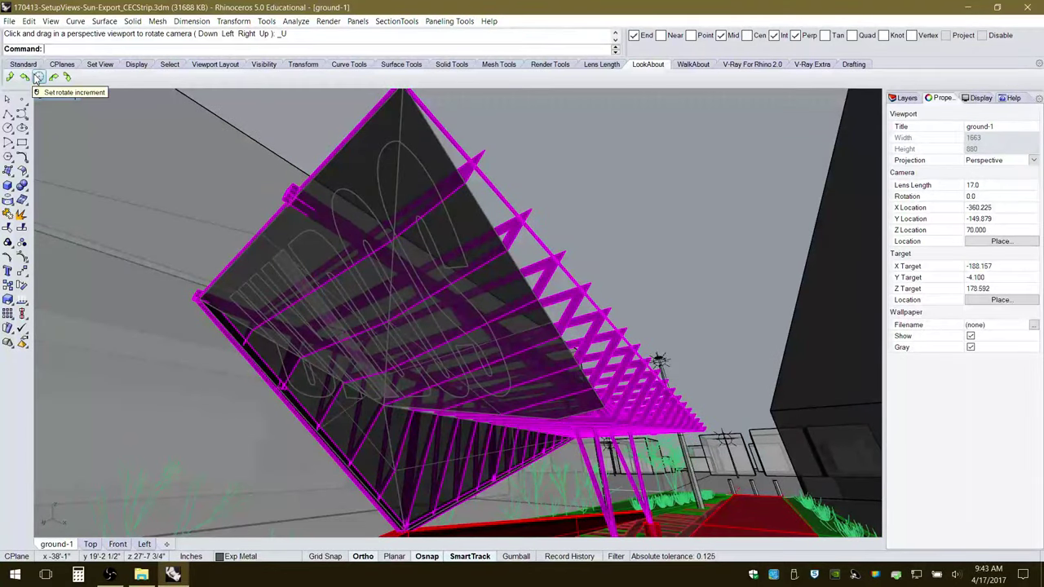
Set the rotate increment back to 240.
click(39, 77)
text(2)
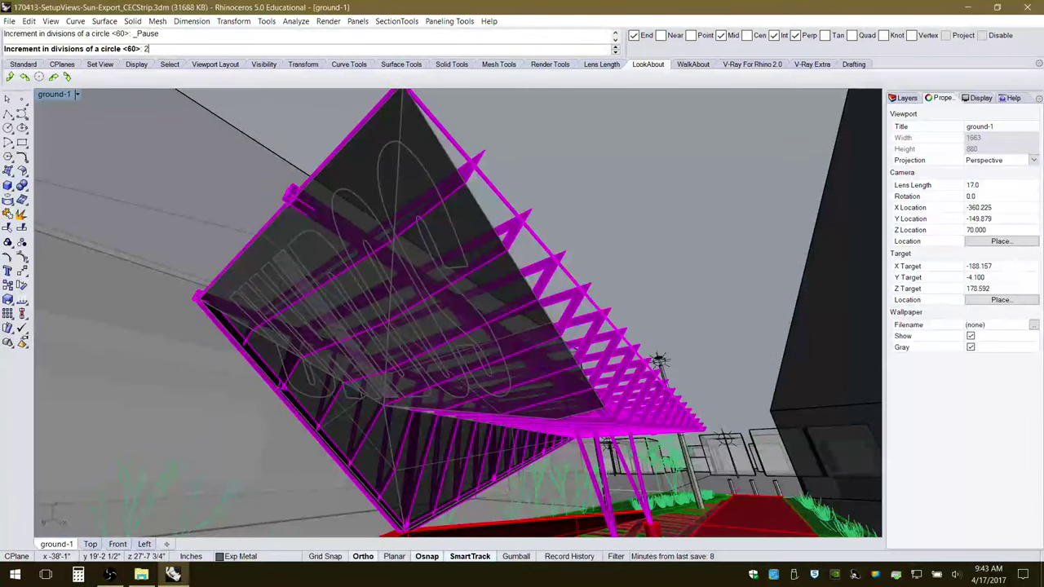
text(40)
key(Return)
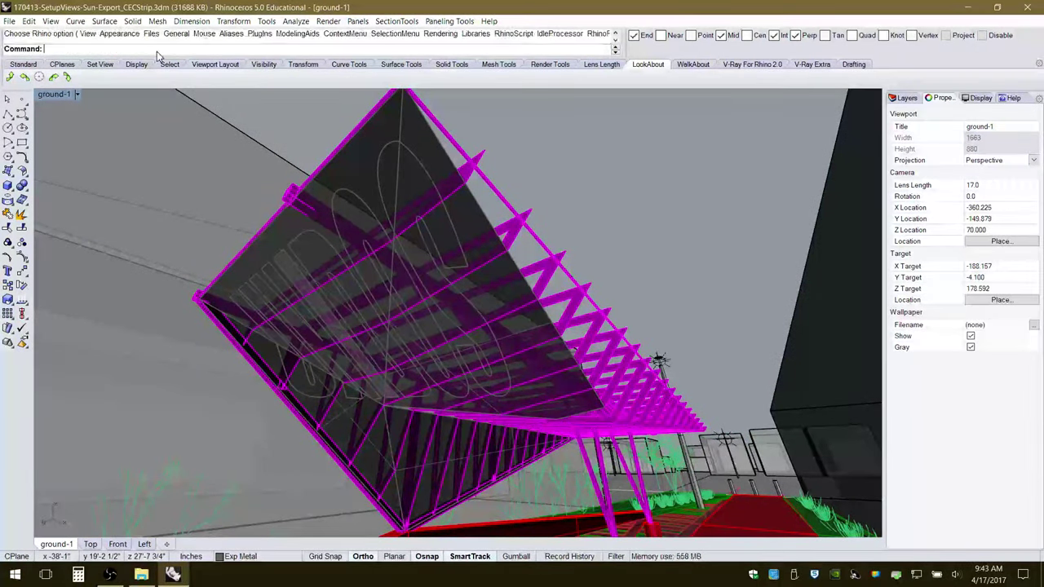
Re-aim the ground-1 camera with Look up/down and a slight orbit, targeting -187.895, -4.370, 178.592.
click(12, 79)
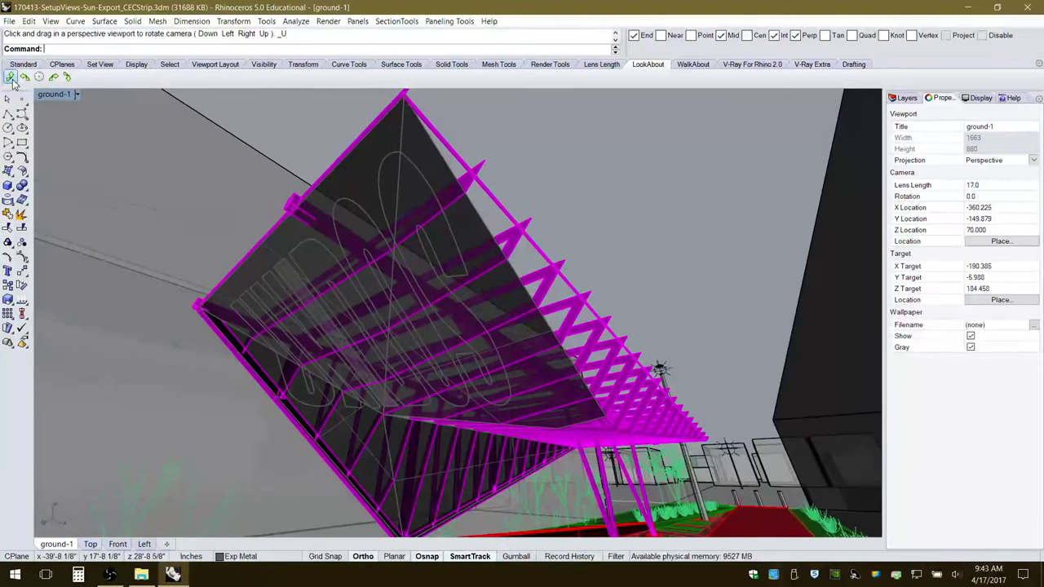
click(68, 78)
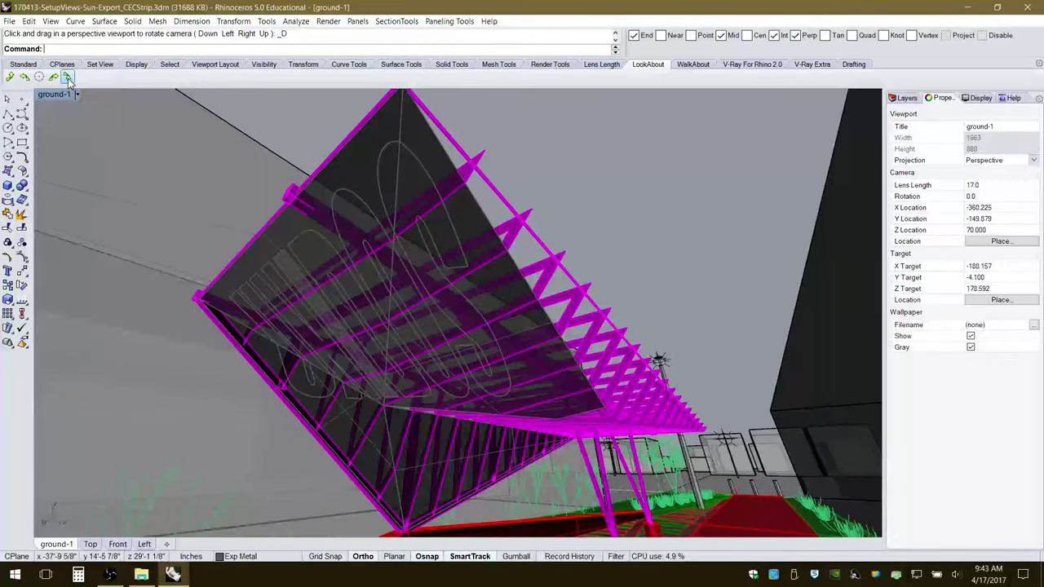
click(68, 78)
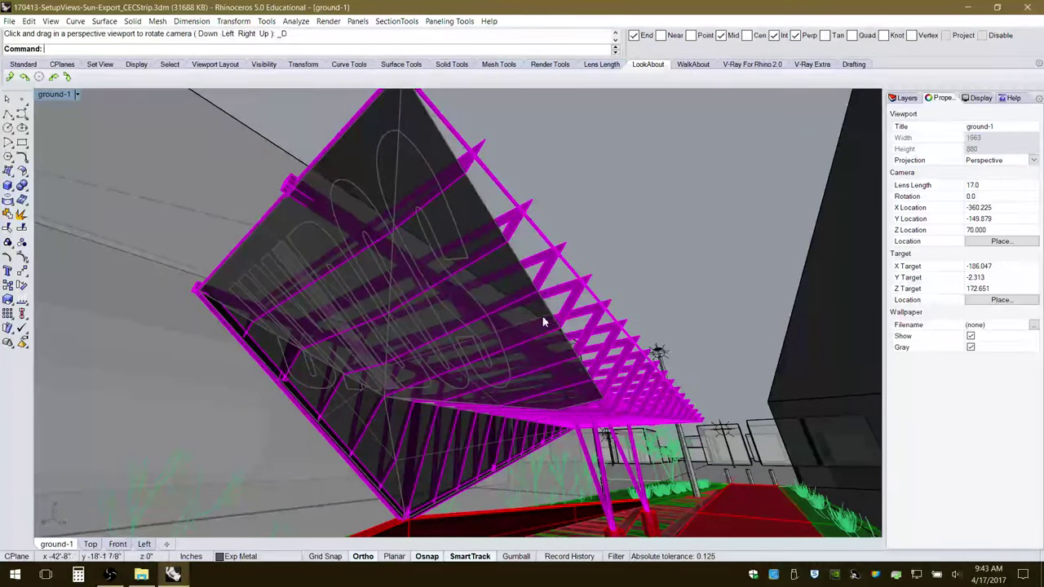
right_drag(569, 332, 561, 301)
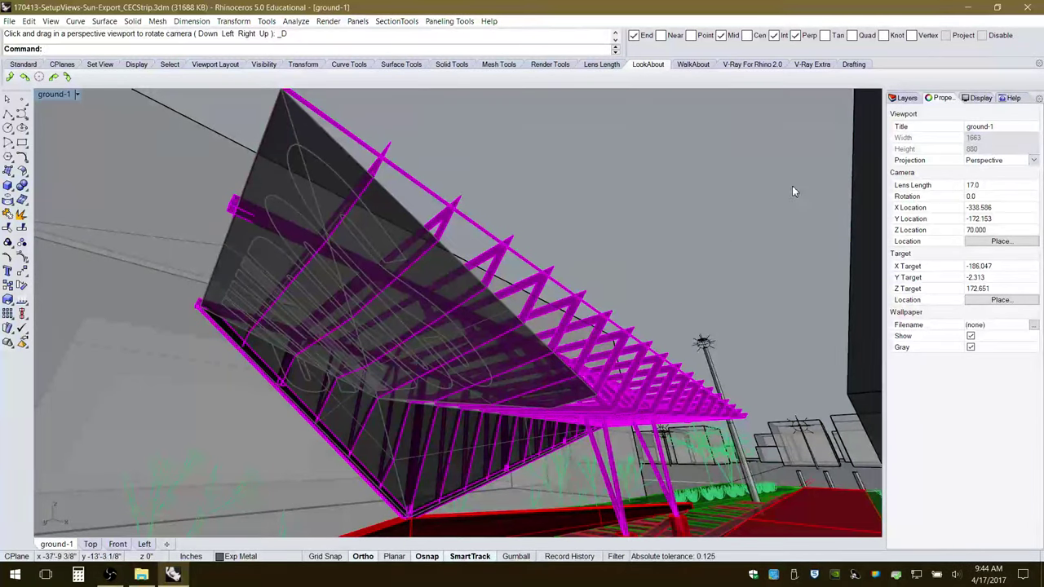
click(25, 75)
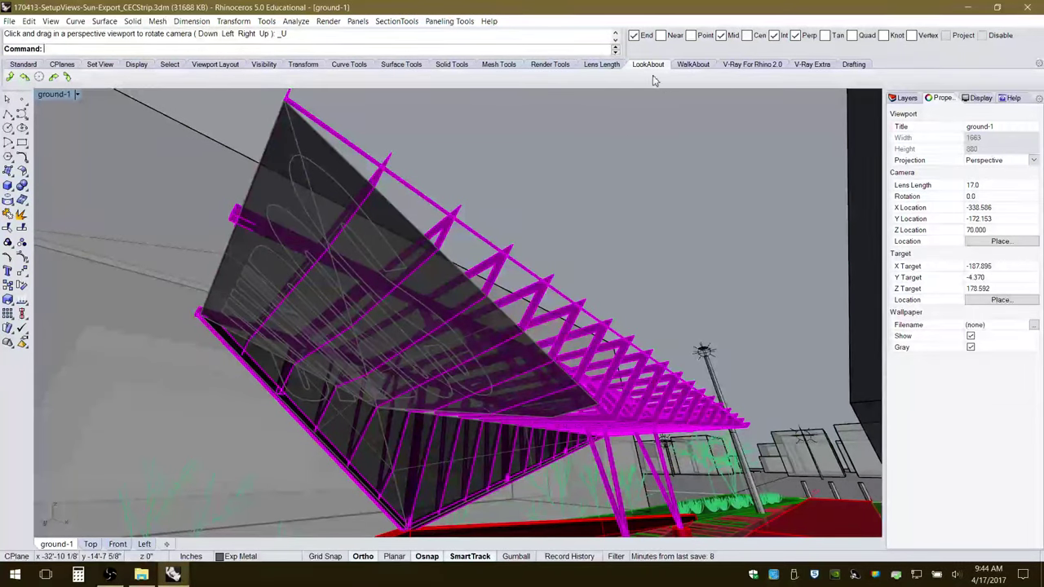
click(692, 65)
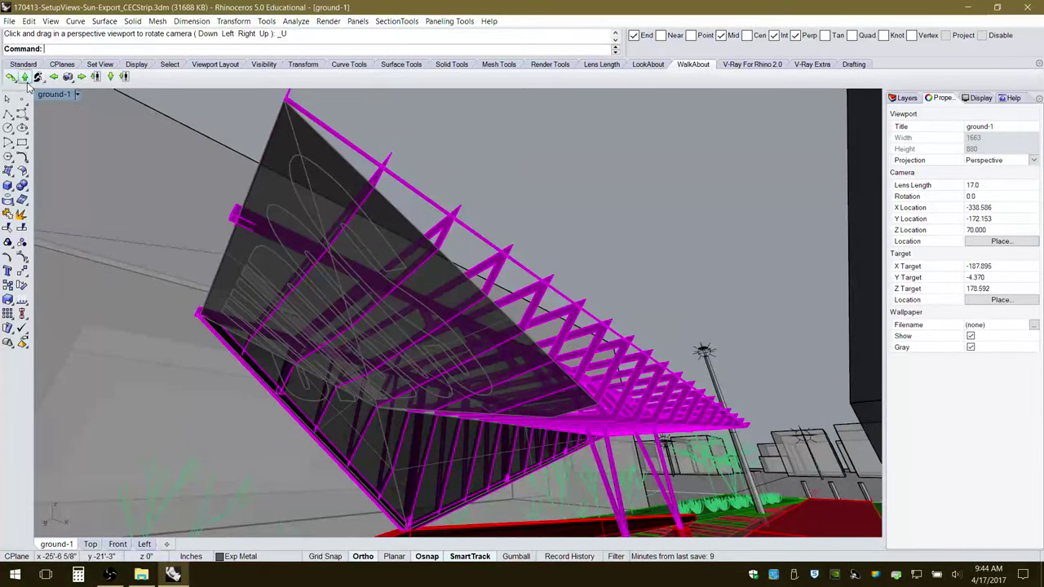
Walk the ground-1 camera back to -346.121, -180.542, 70.000 so more canopy fits.
click(111, 78)
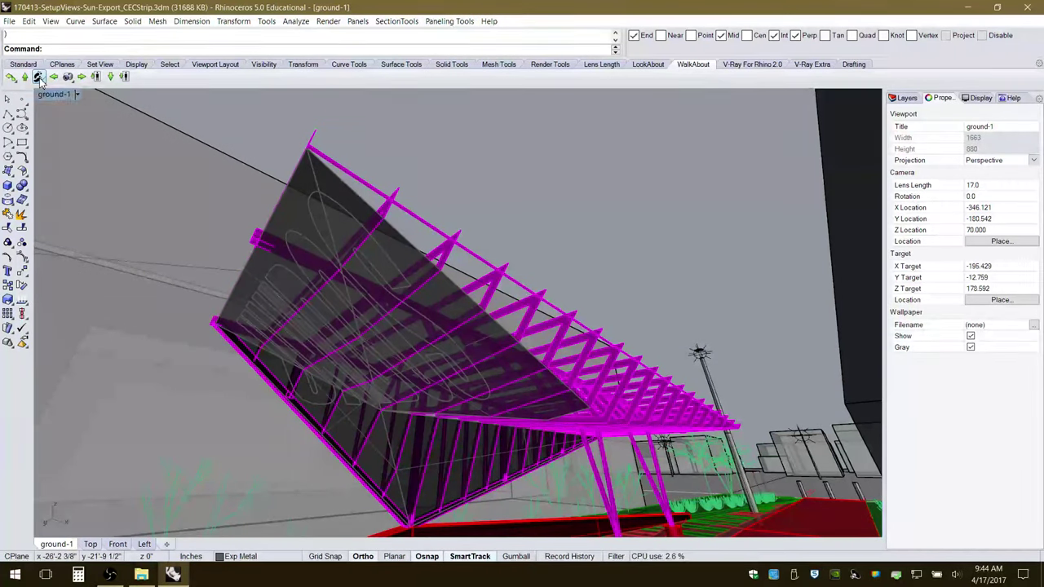
click(39, 80)
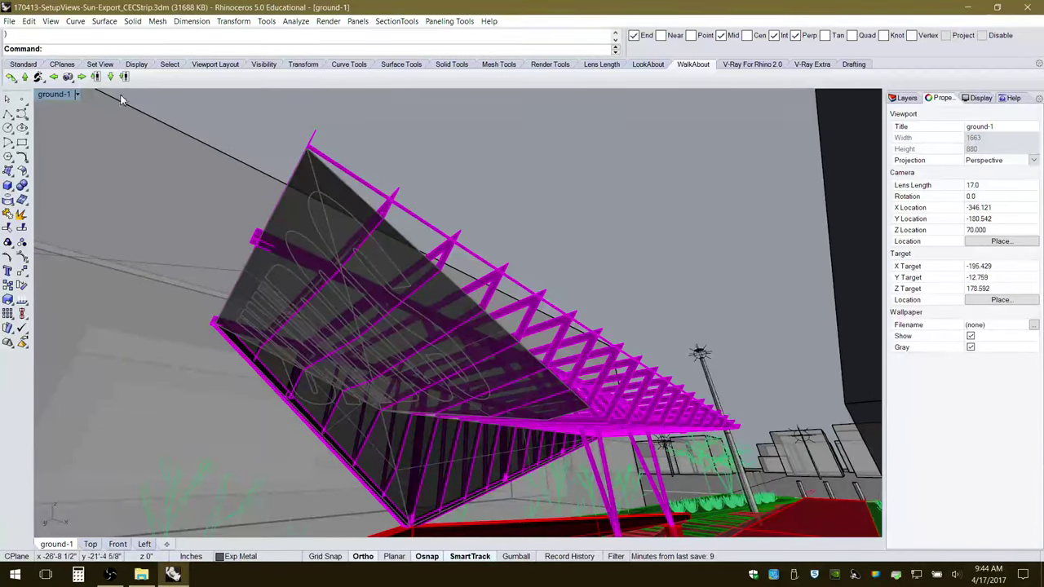
click(25, 76)
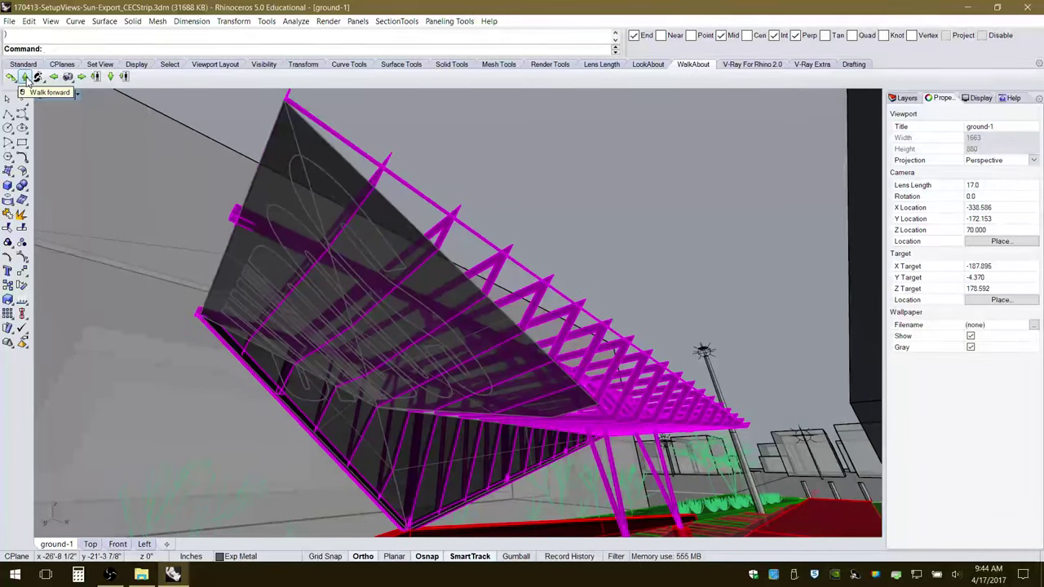
click(110, 77)
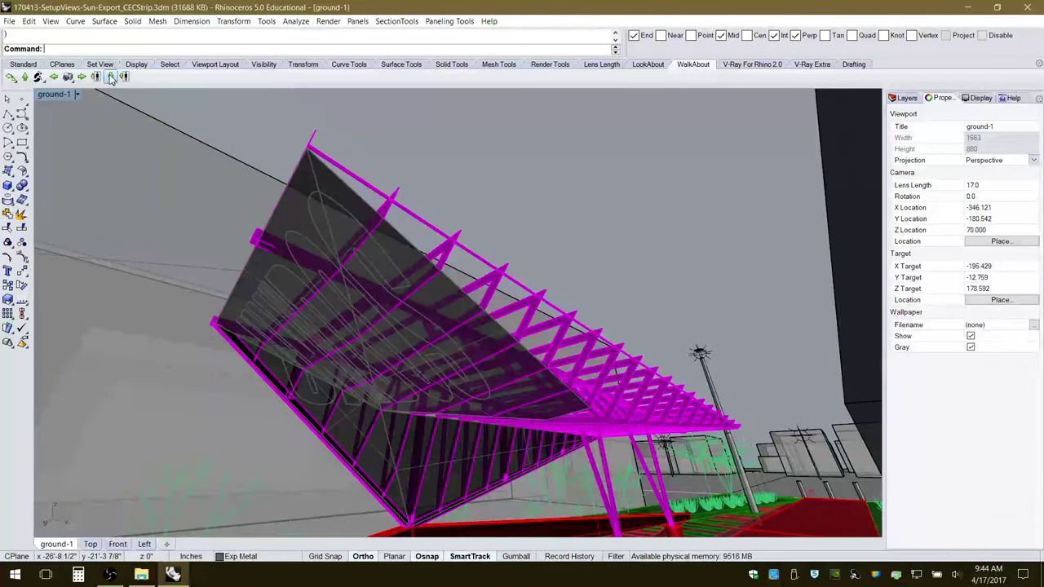
Tilt the ground-1 camera down three steps and orbit it slightly around the canopy.
click(644, 64)
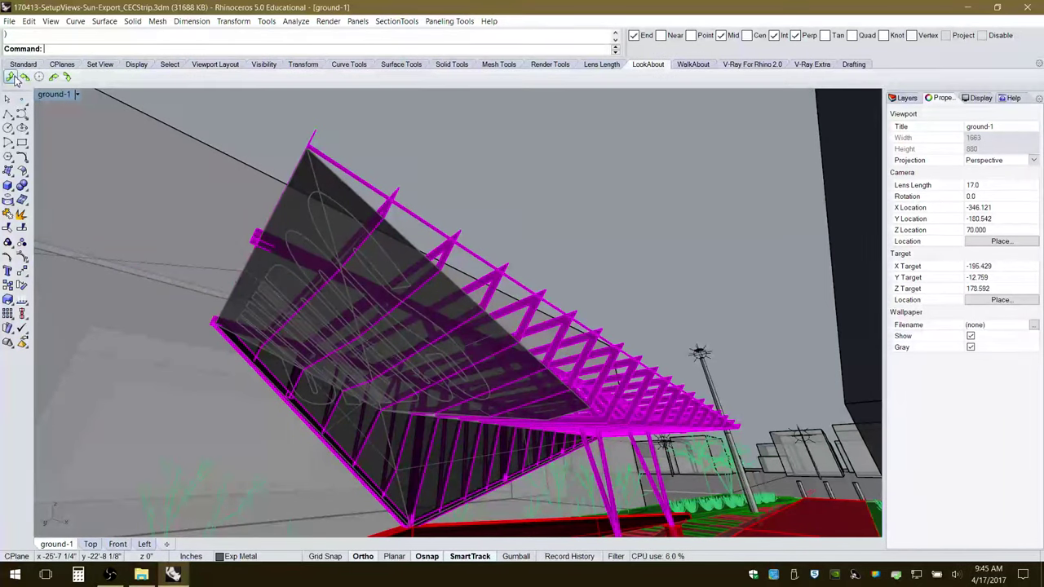
click(67, 77)
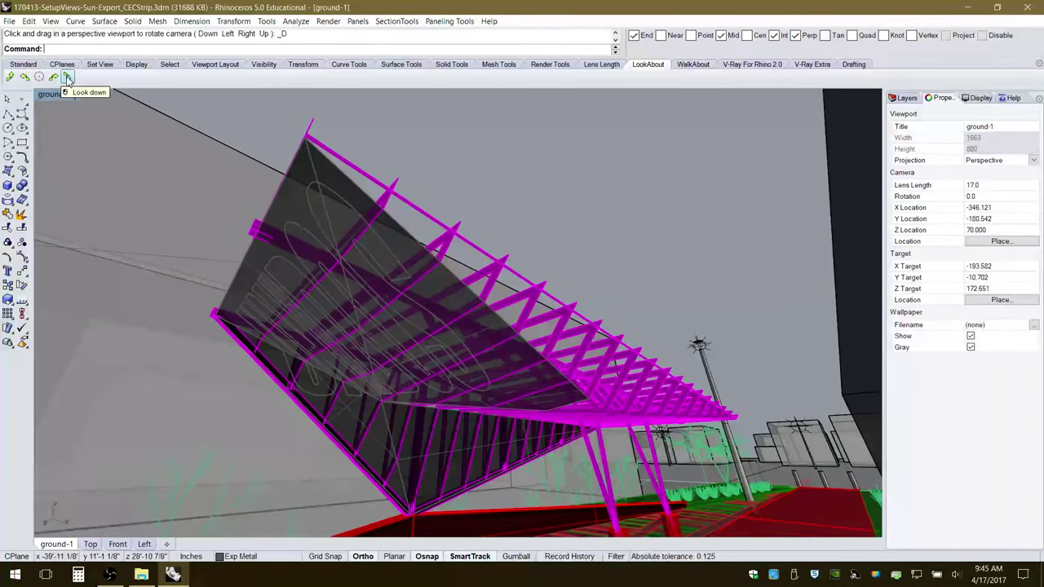
click(68, 77)
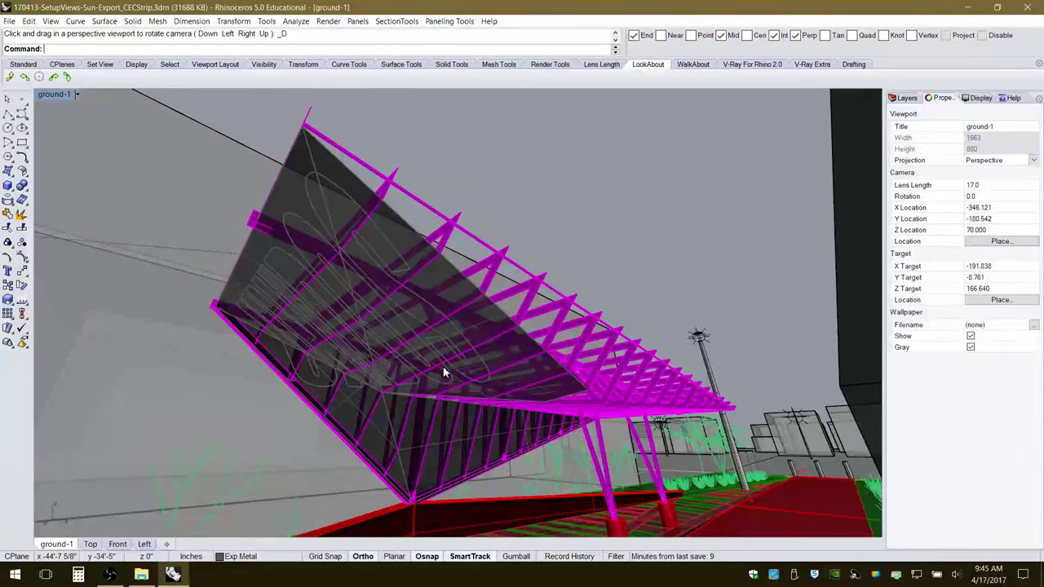
drag(499, 357, 496, 351)
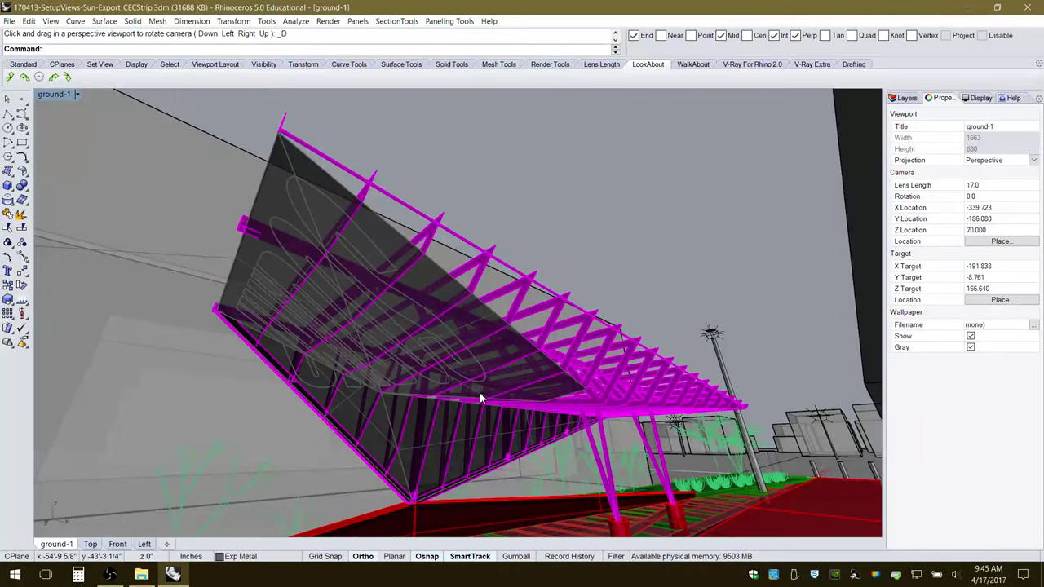
click(68, 78)
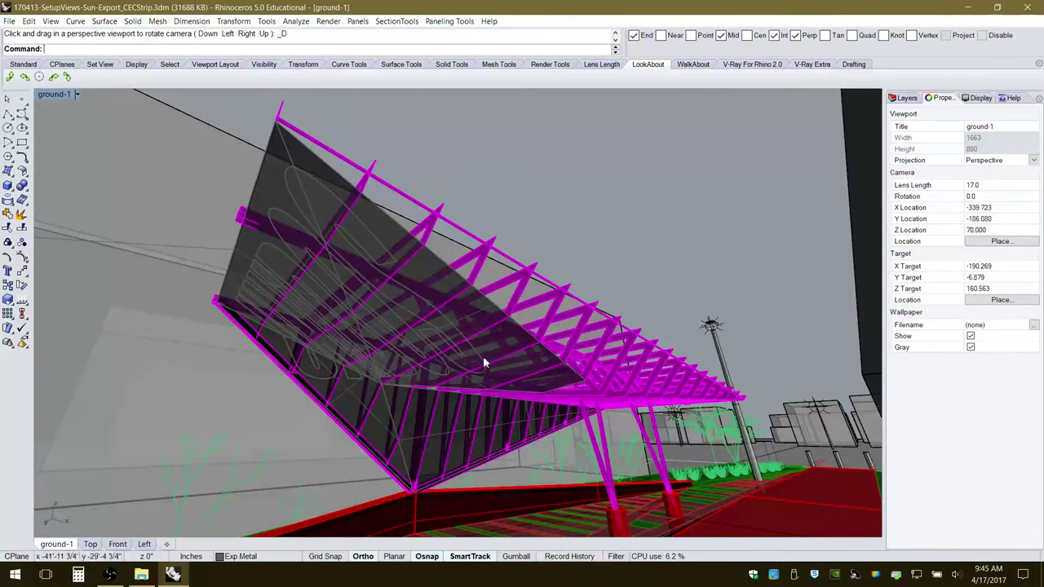
Walk the camera one step forward, then tilt it up twice so the canopy tip reaches the top.
click(687, 67)
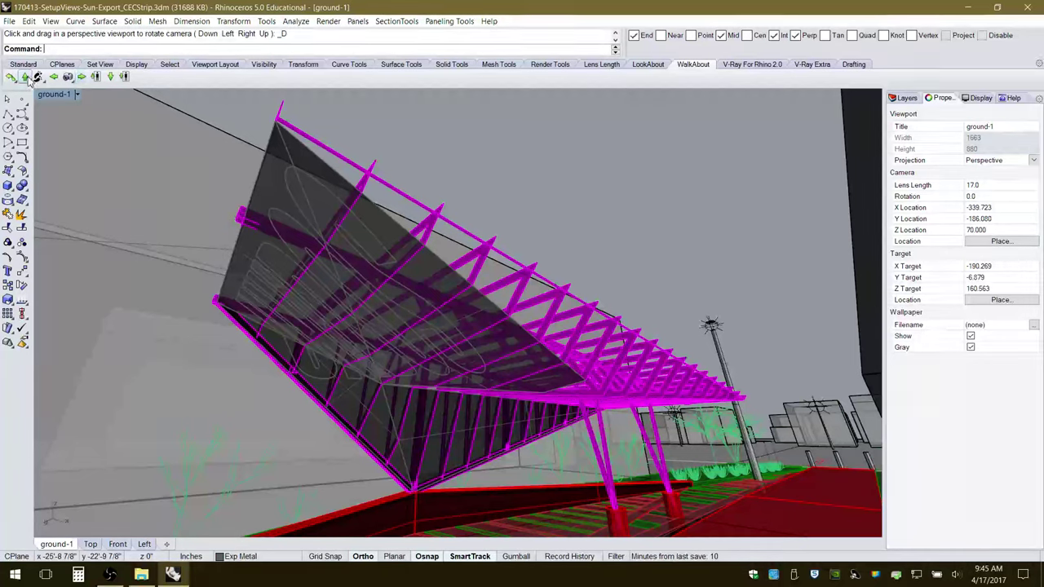
click(25, 77)
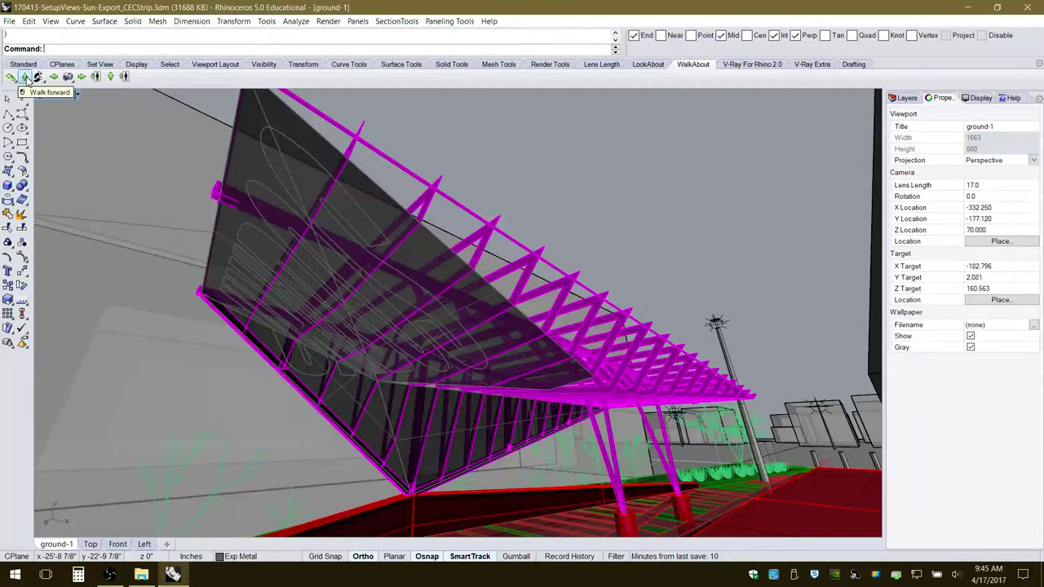
click(643, 67)
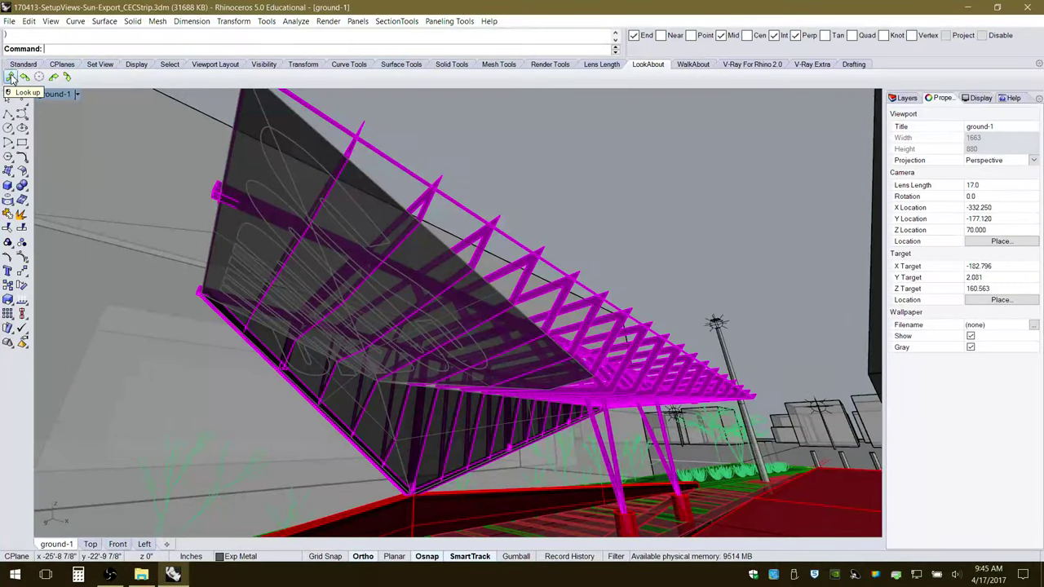
click(11, 78)
click(11, 78)
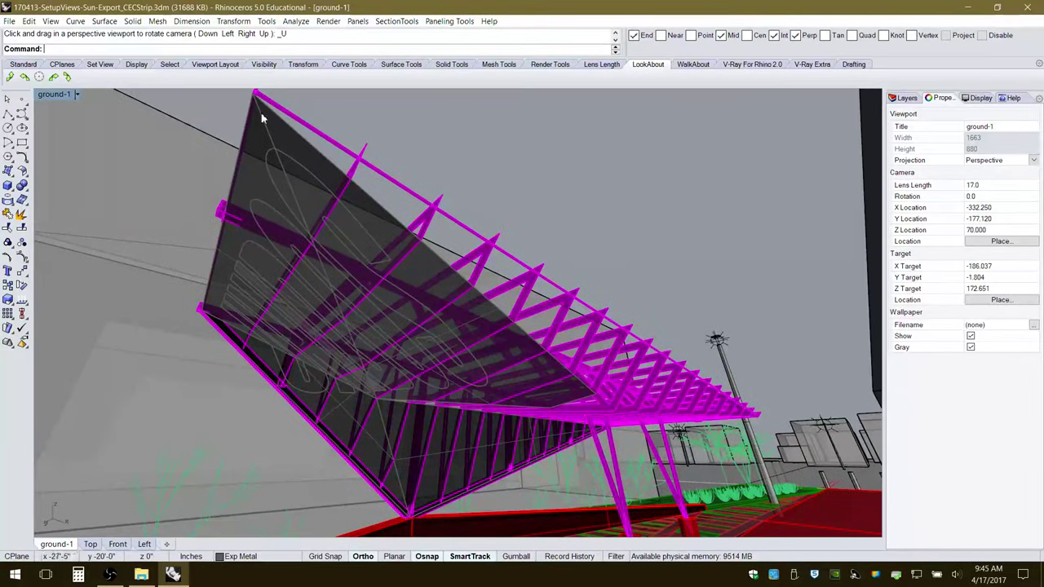
click(692, 65)
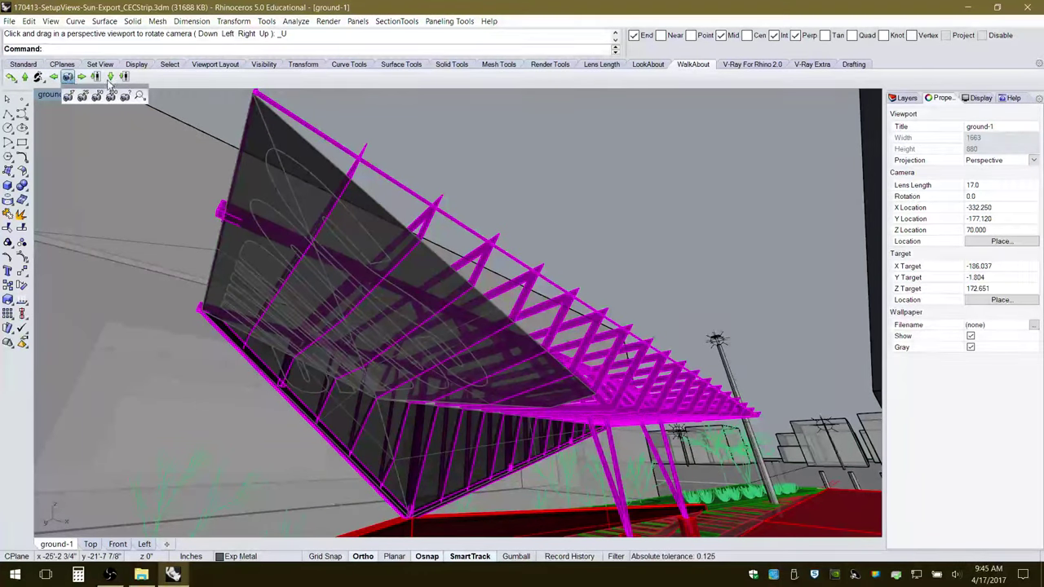
Set medium-small walking steps and walk the ground-1 camera back five steps.
click(67, 78)
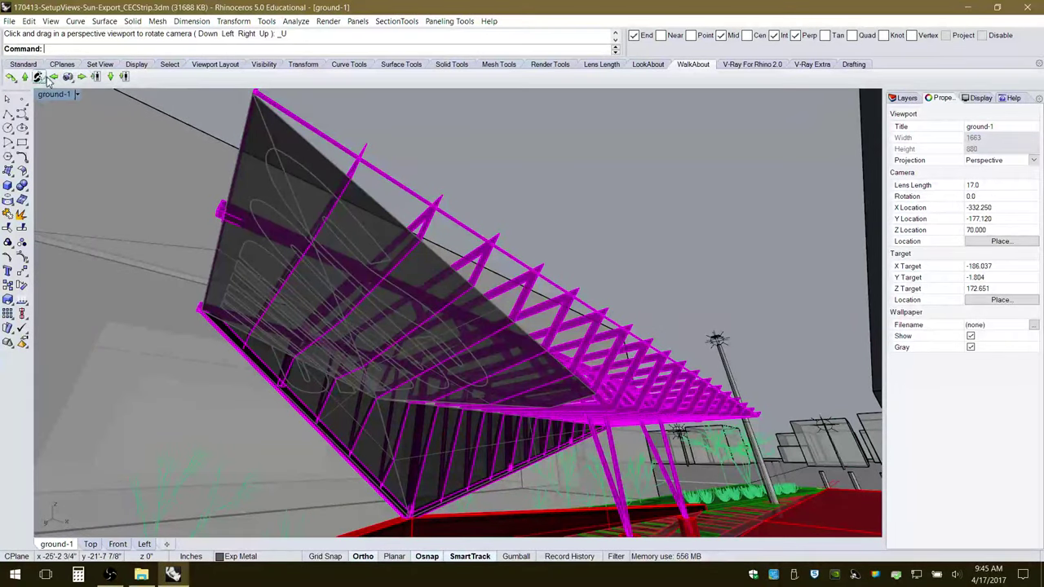
click(43, 82)
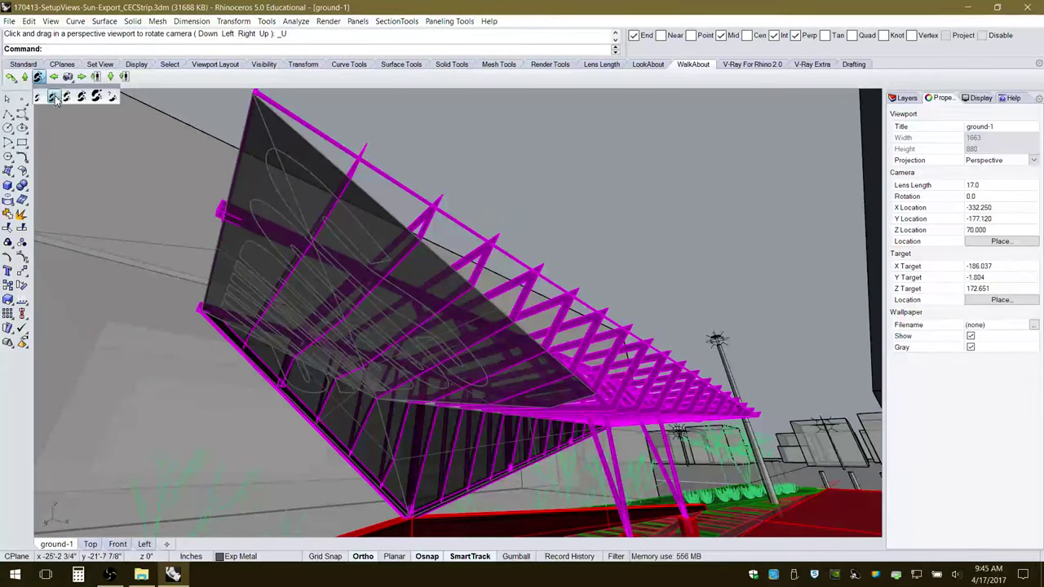
click(53, 96)
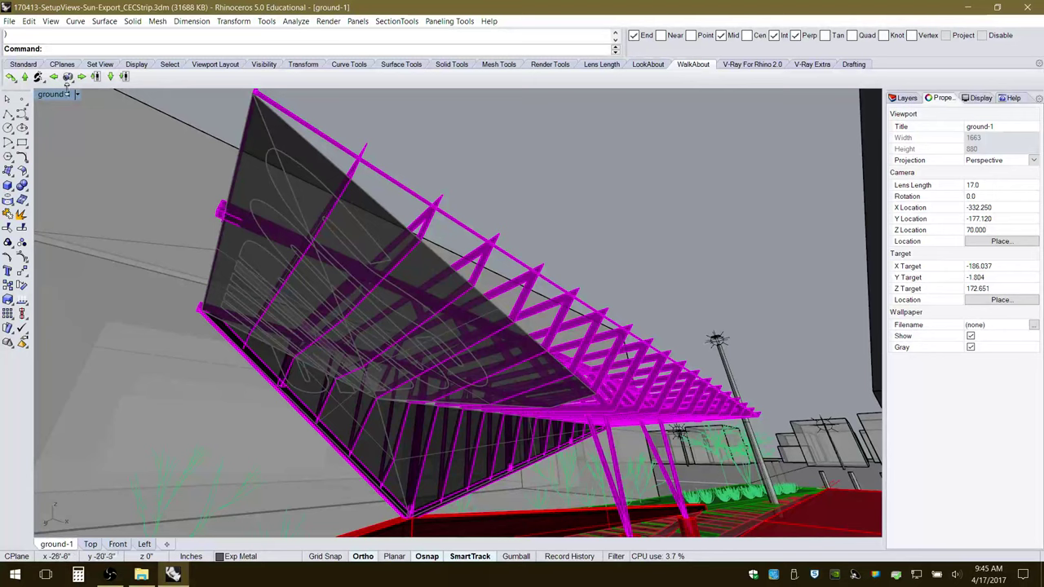
click(111, 77)
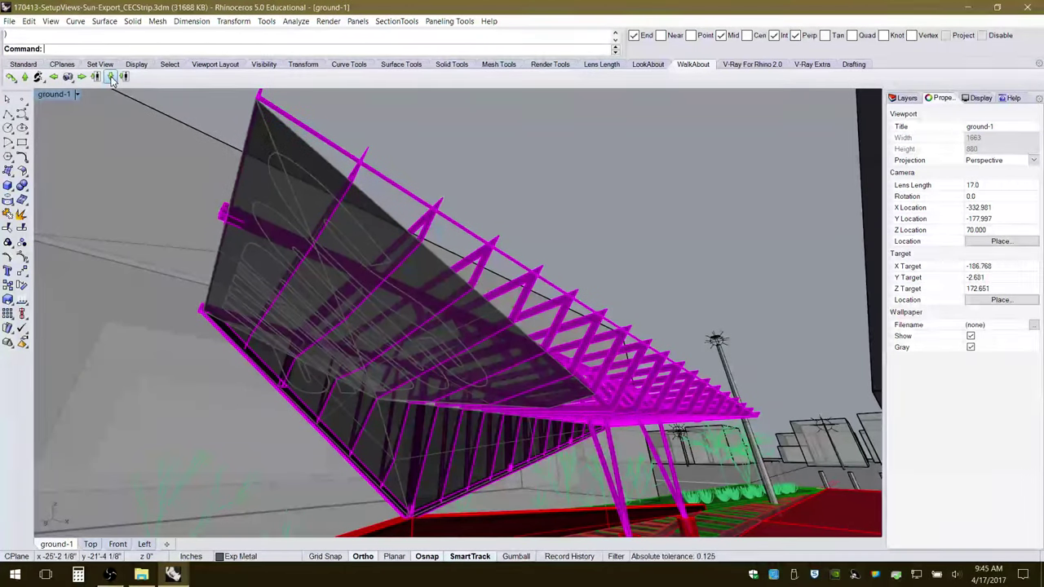
click(111, 78)
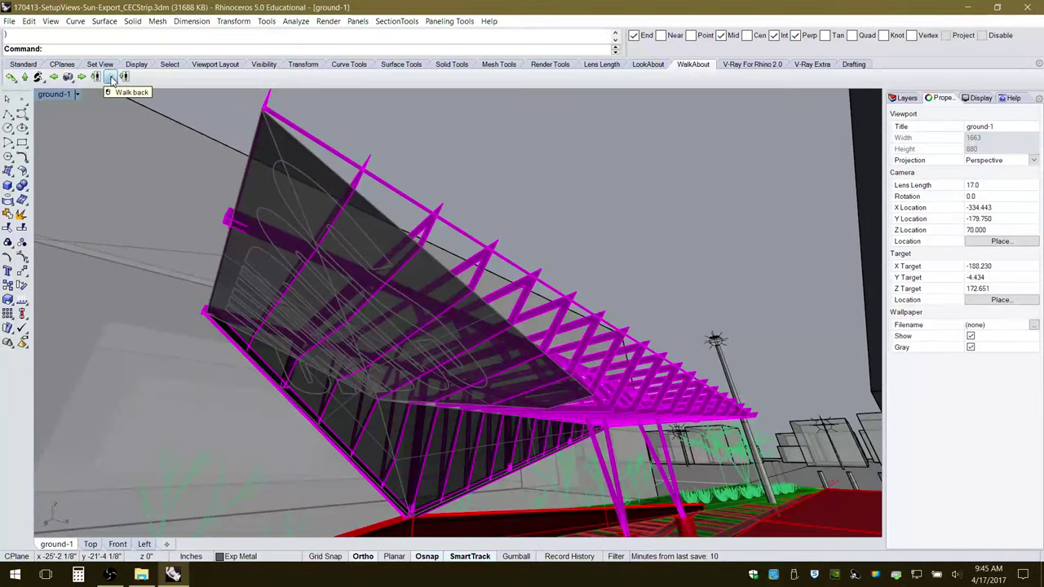
click(112, 77)
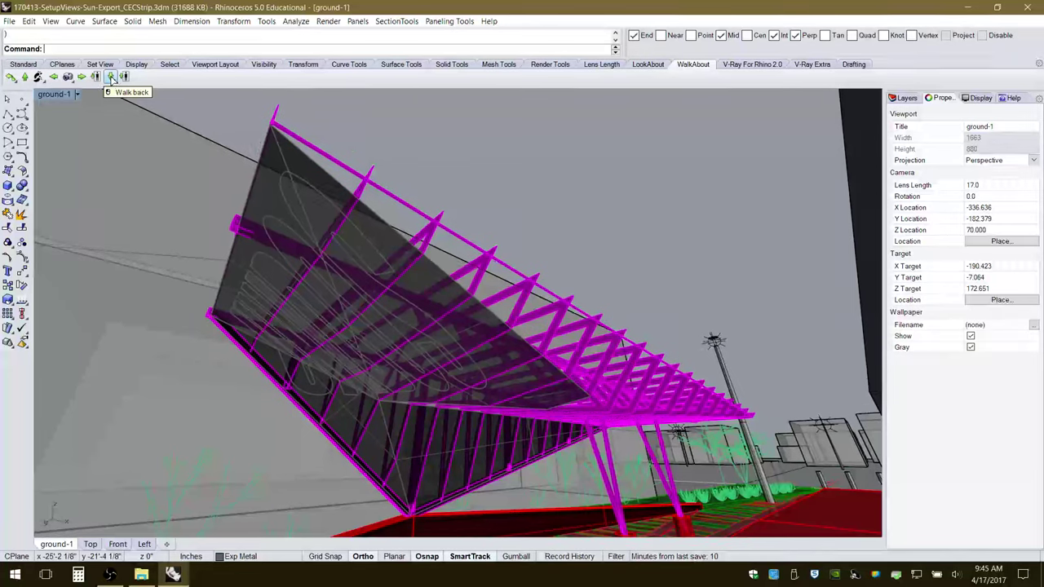
click(112, 77)
click(112, 77)
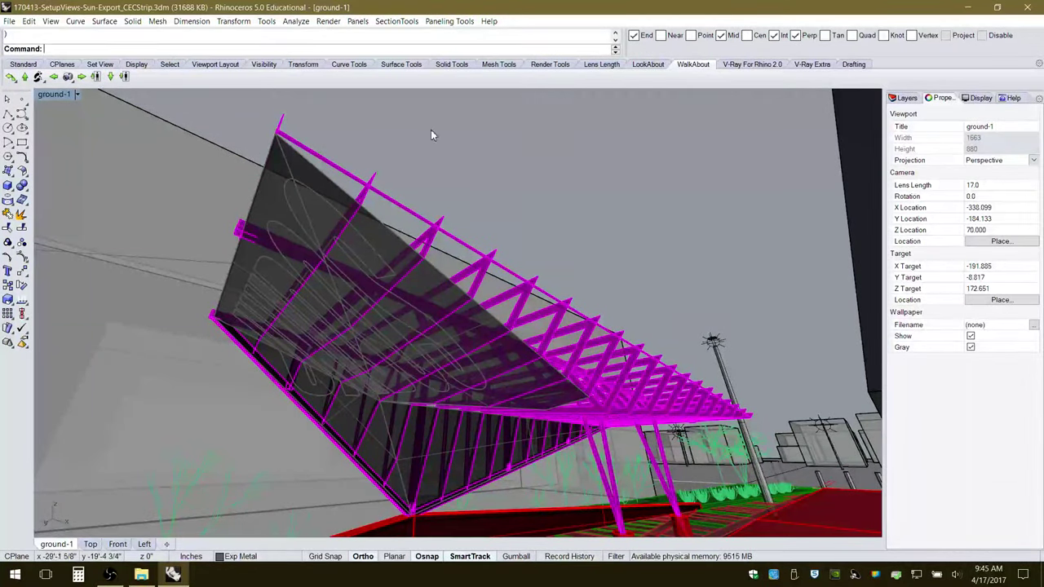
Tilt the view down, switch to medium steps, and walk the camera in under the canopy.
click(645, 66)
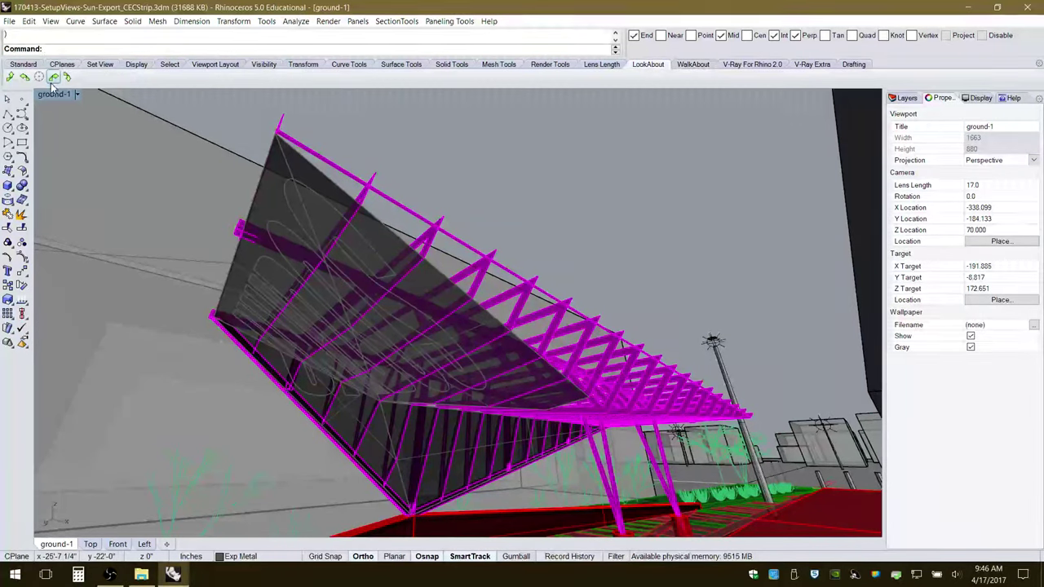
click(68, 78)
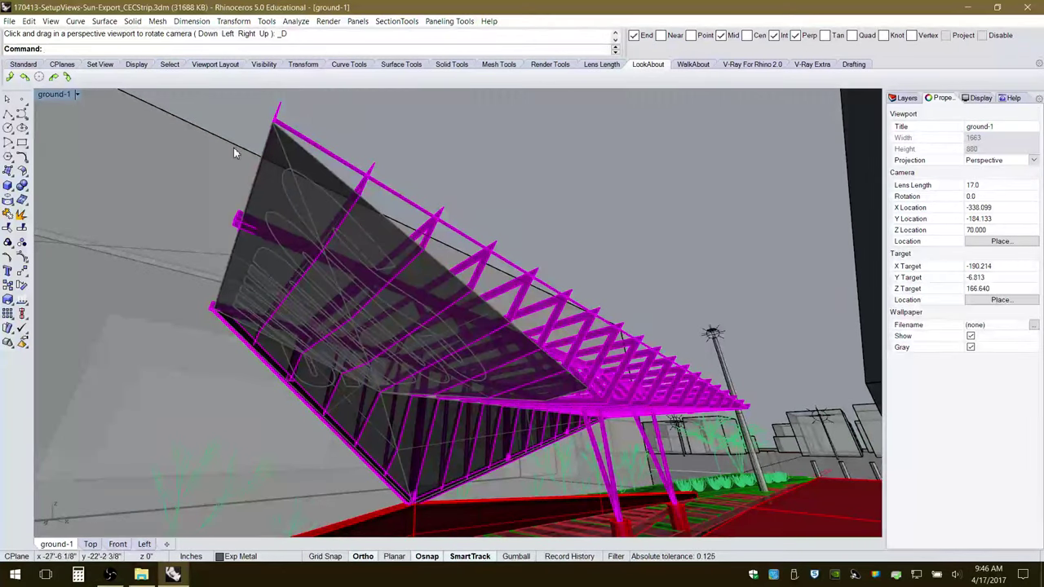
click(692, 68)
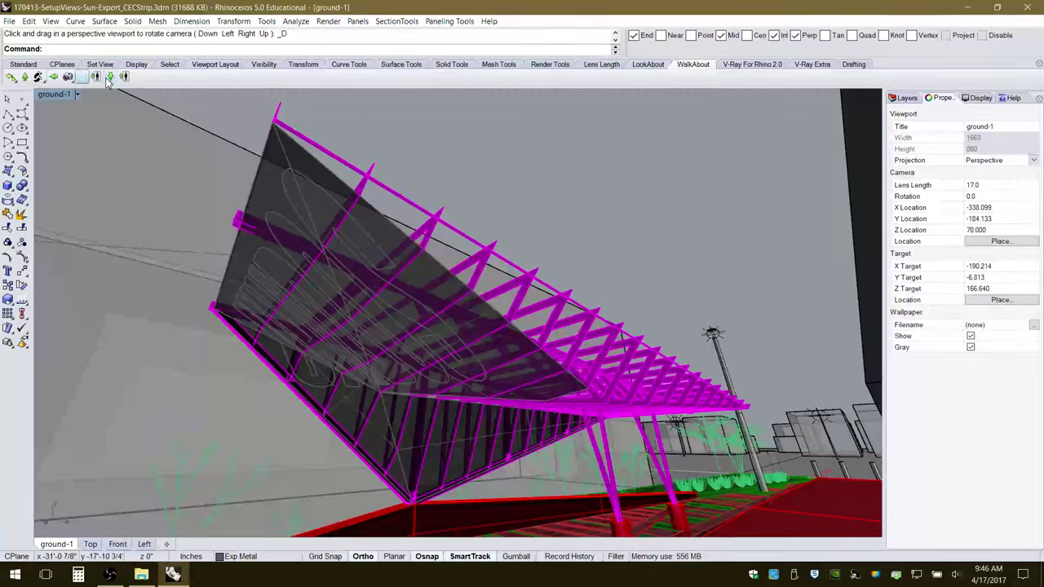
click(40, 80)
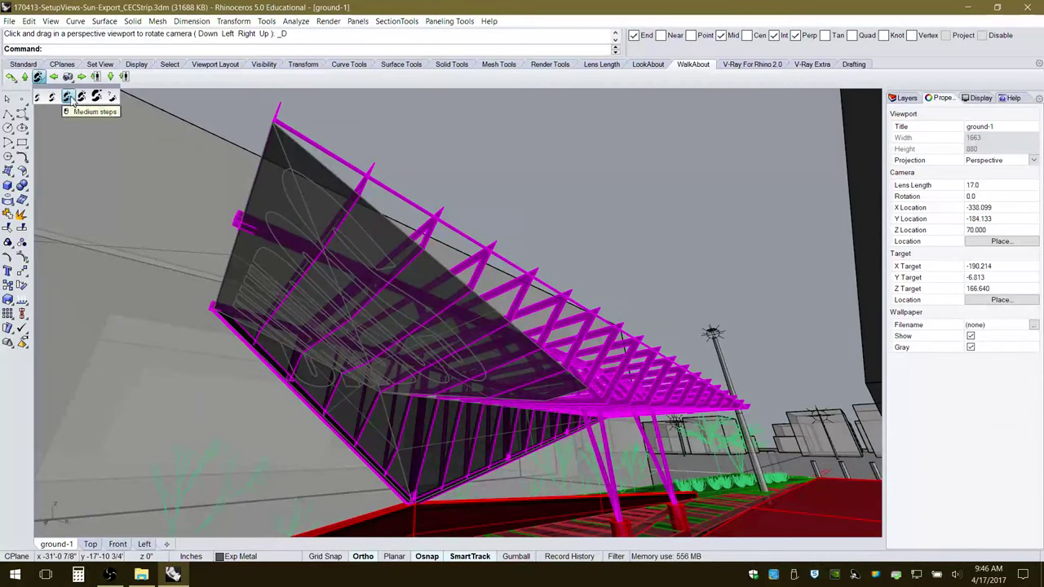
click(71, 99)
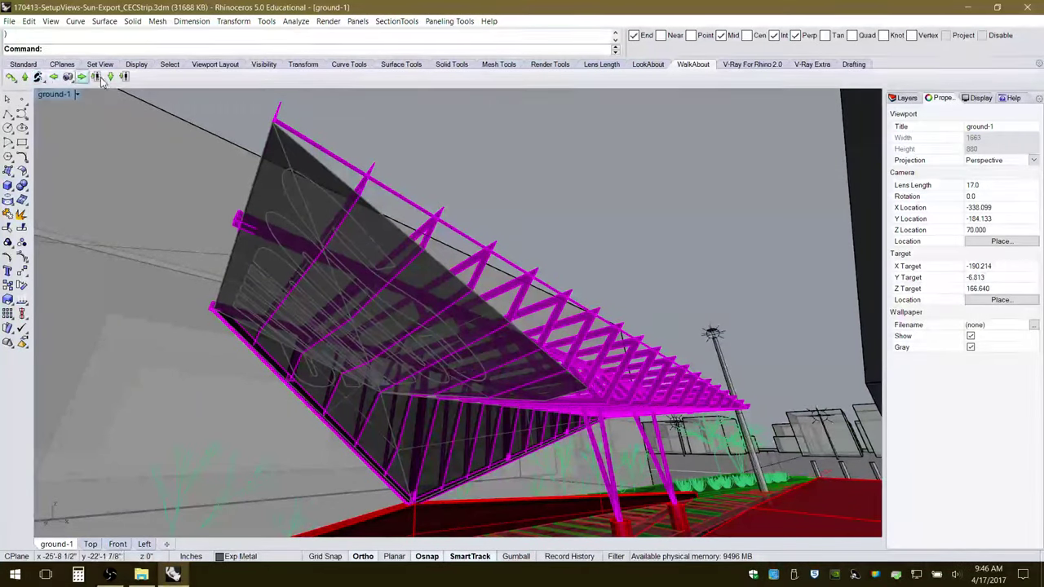
click(25, 77)
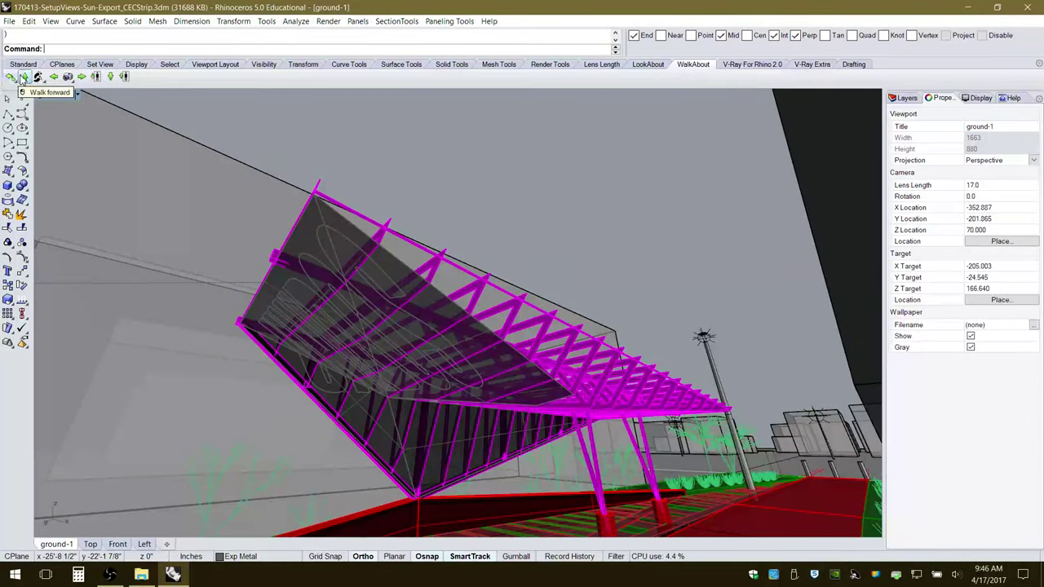
click(111, 78)
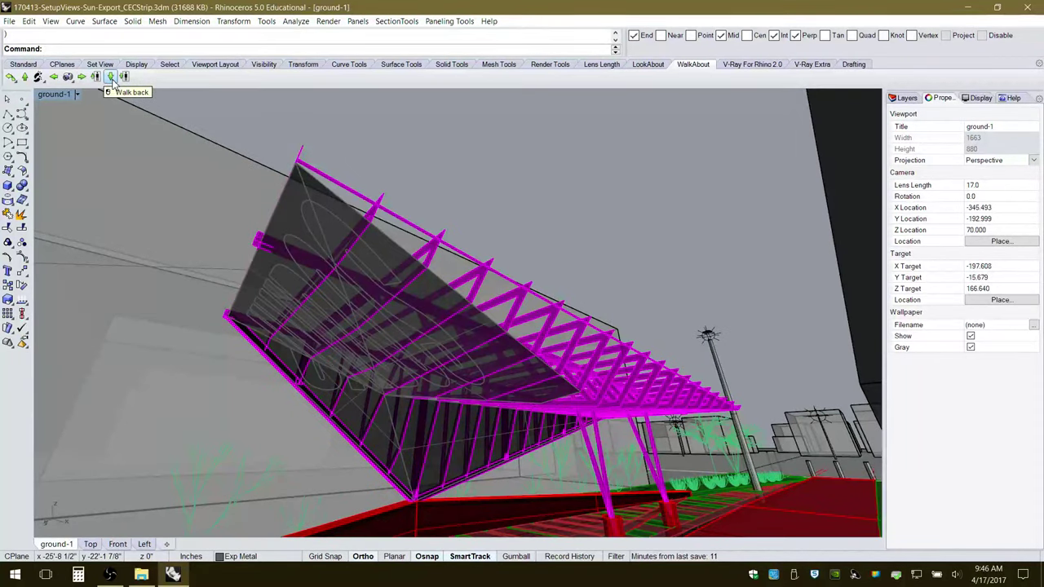
click(111, 77)
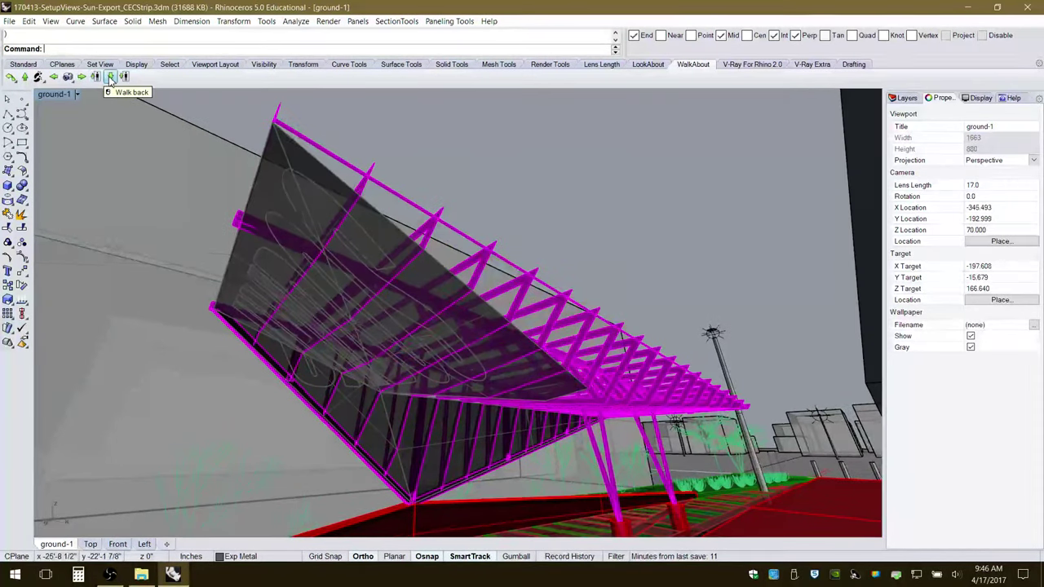
click(111, 77)
click(111, 77)
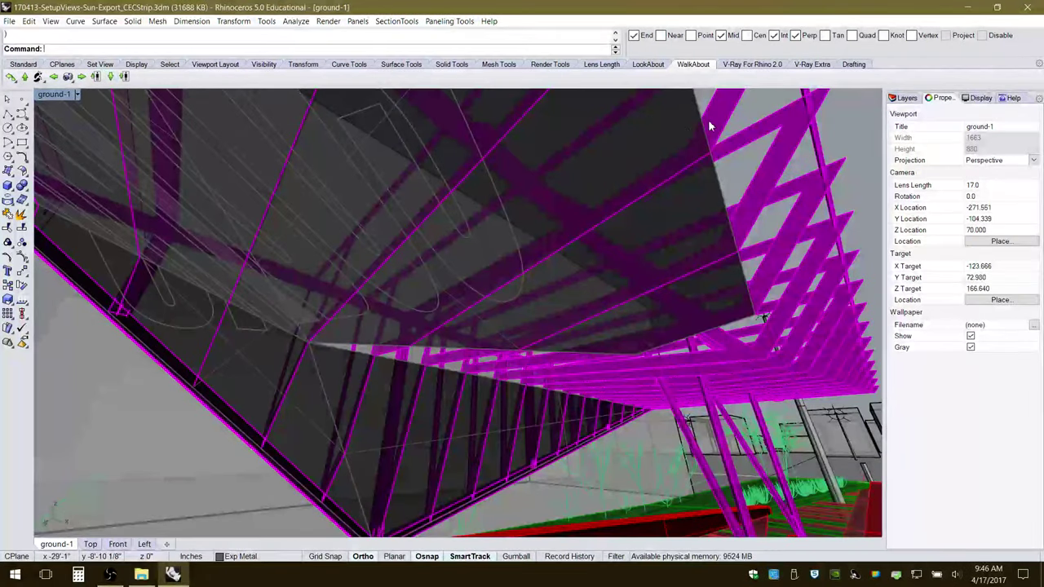
Turn the camera right, then walk it four steps to the right.
click(649, 64)
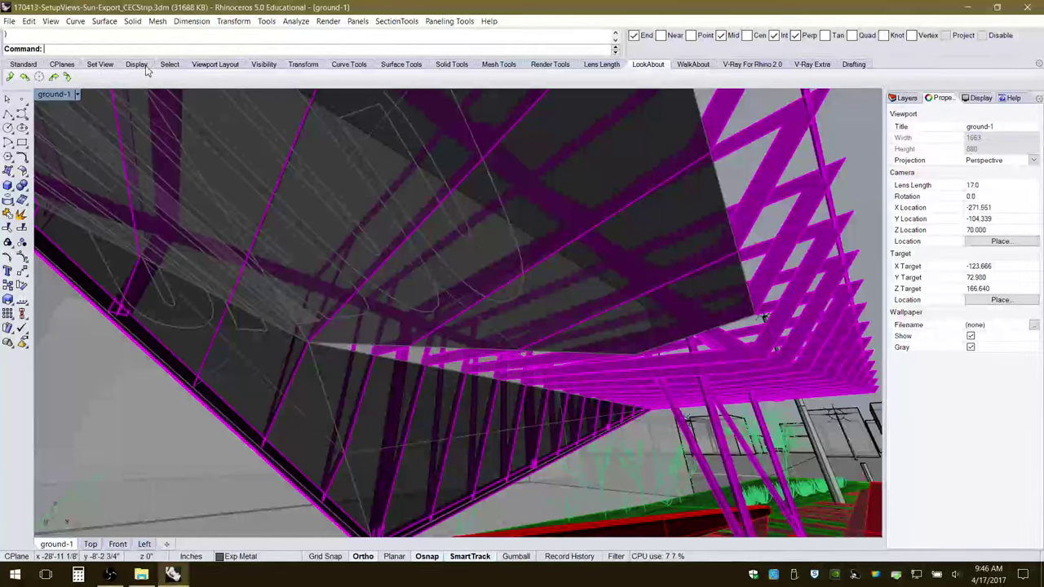
click(53, 76)
key(Right)
key(Right)
key(Right)
key(Right)
key(Right)
key(Right)
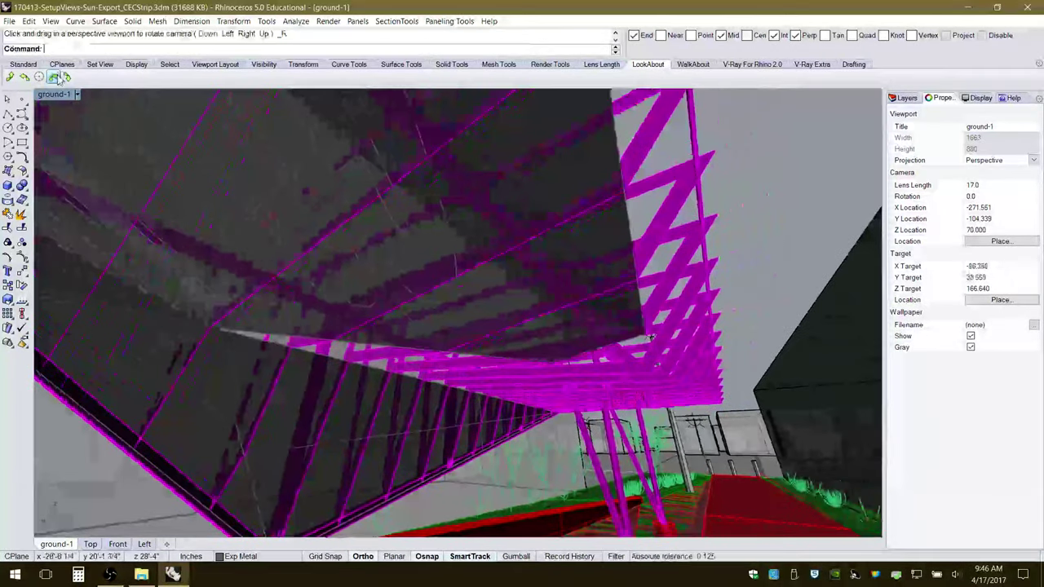
click(691, 65)
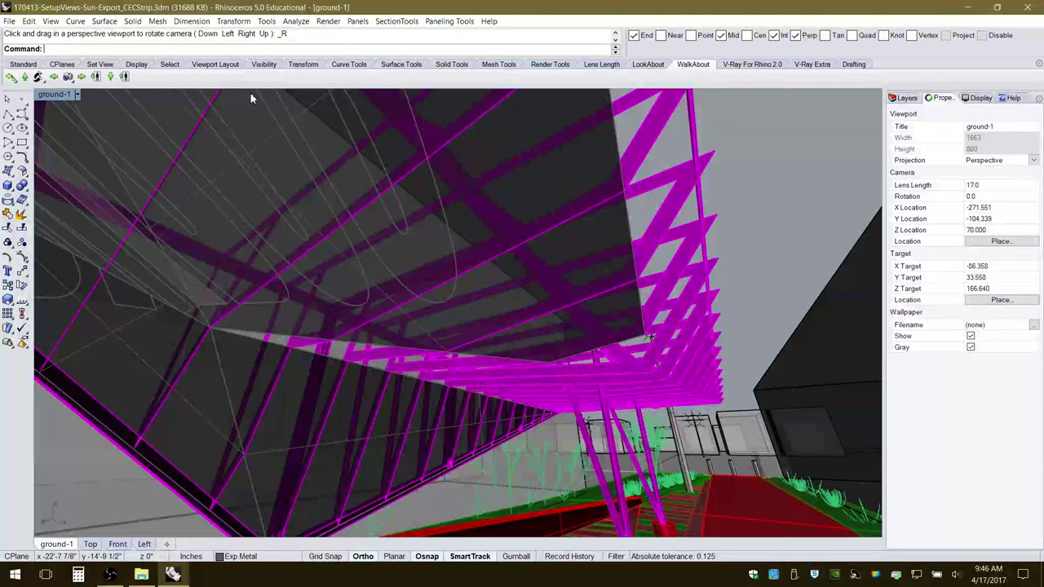
click(69, 78)
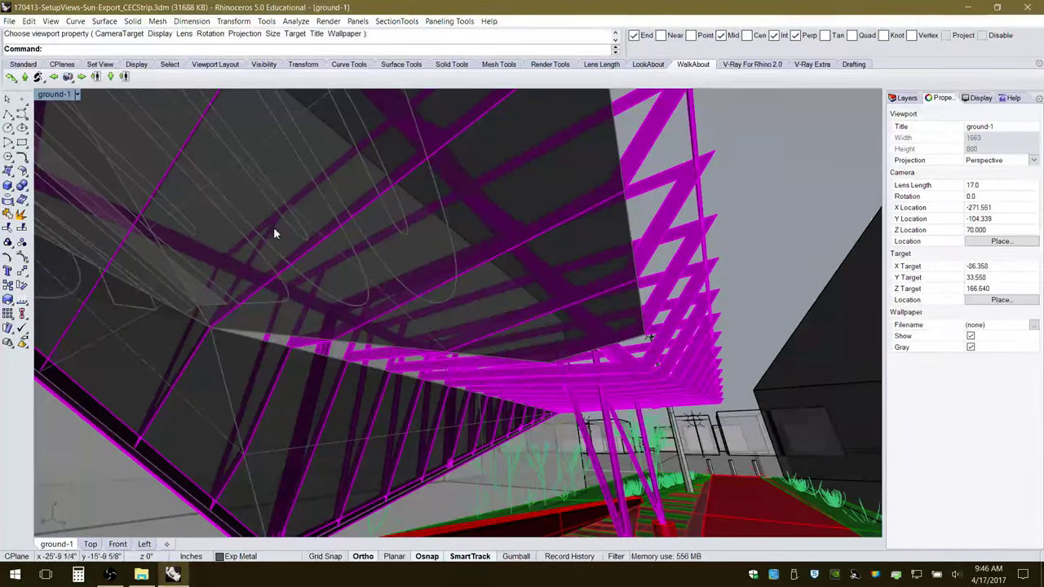
click(82, 77)
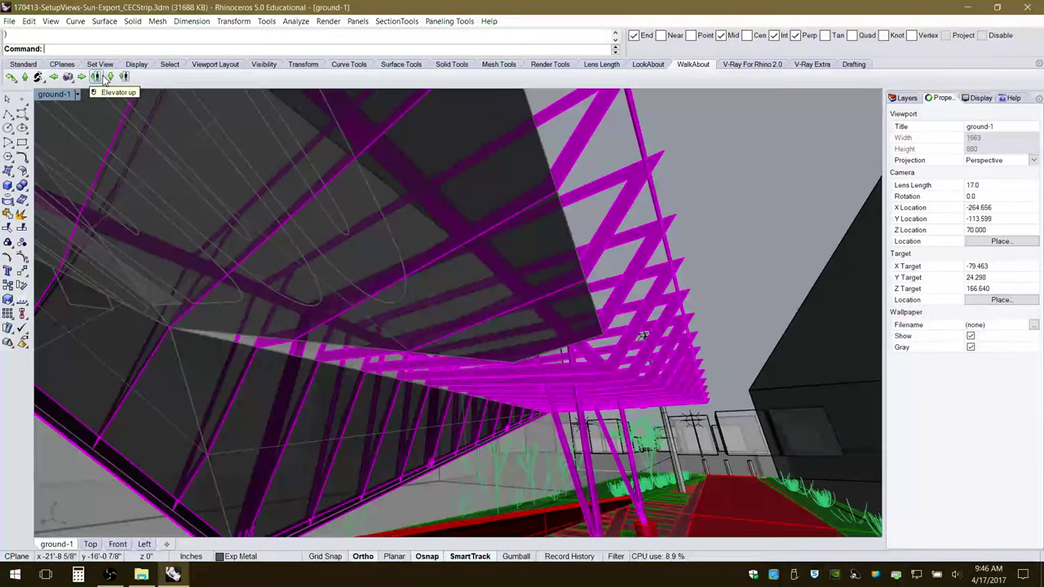
click(81, 77)
click(82, 77)
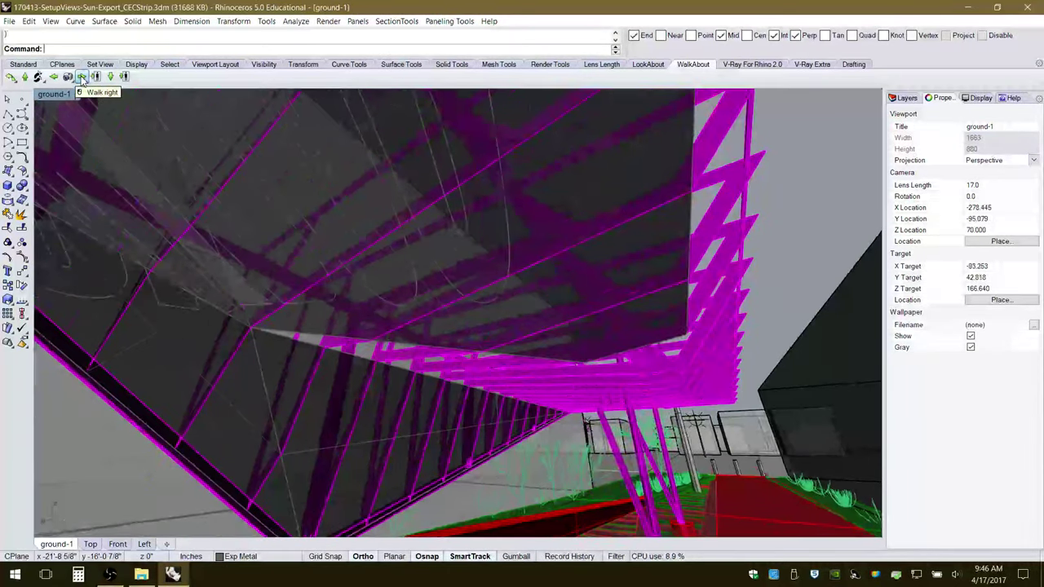
click(81, 77)
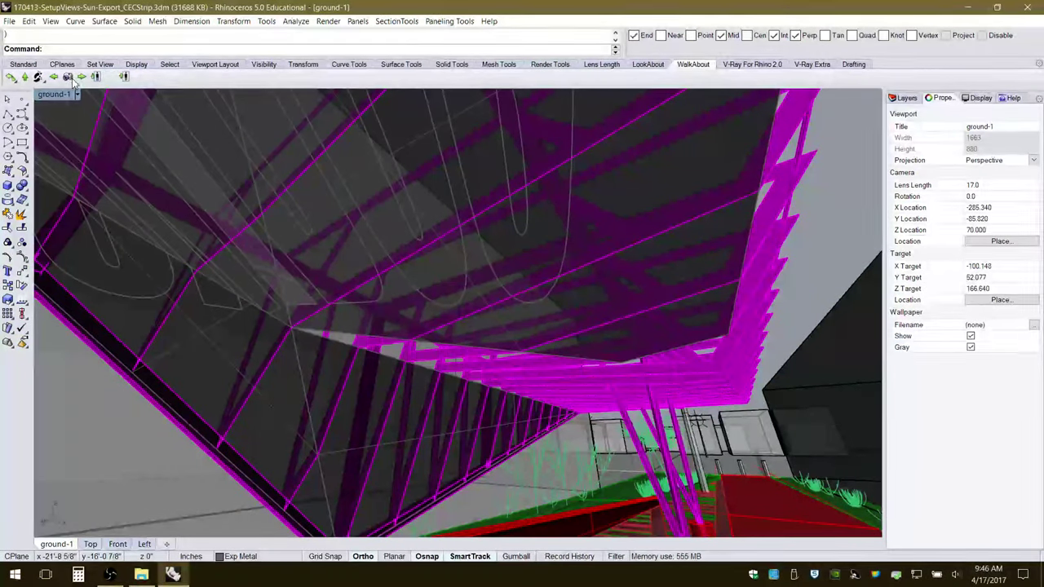
Tilt the camera down four steps and turn it right three steps toward the red walkway.
click(648, 65)
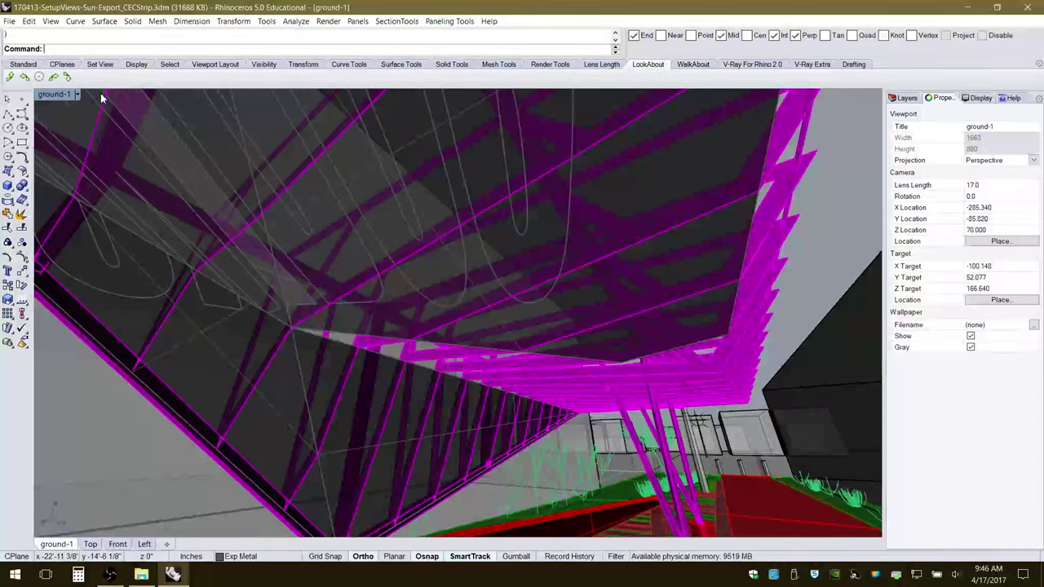
click(70, 77)
click(70, 78)
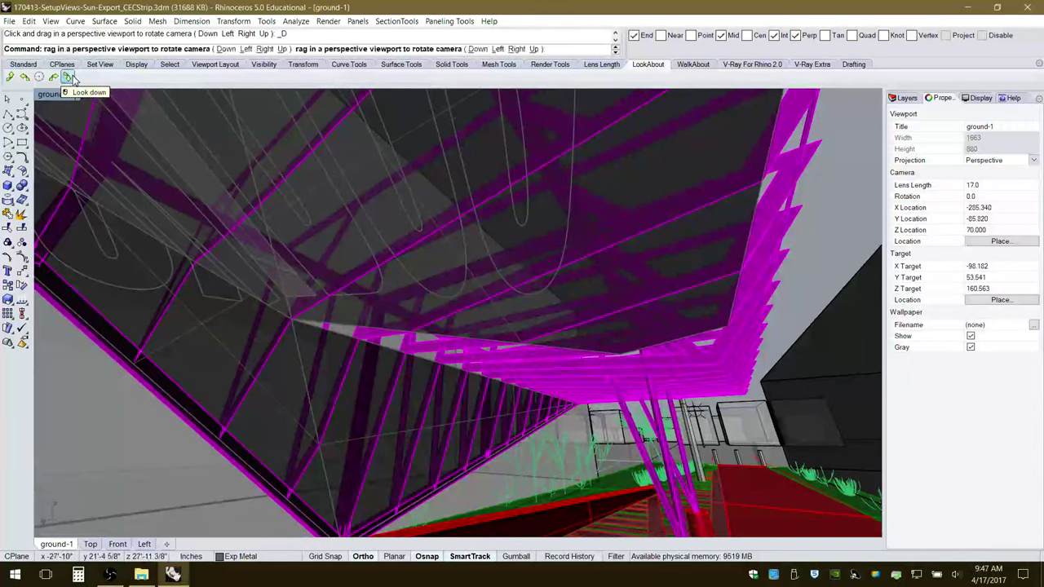
click(70, 78)
click(70, 77)
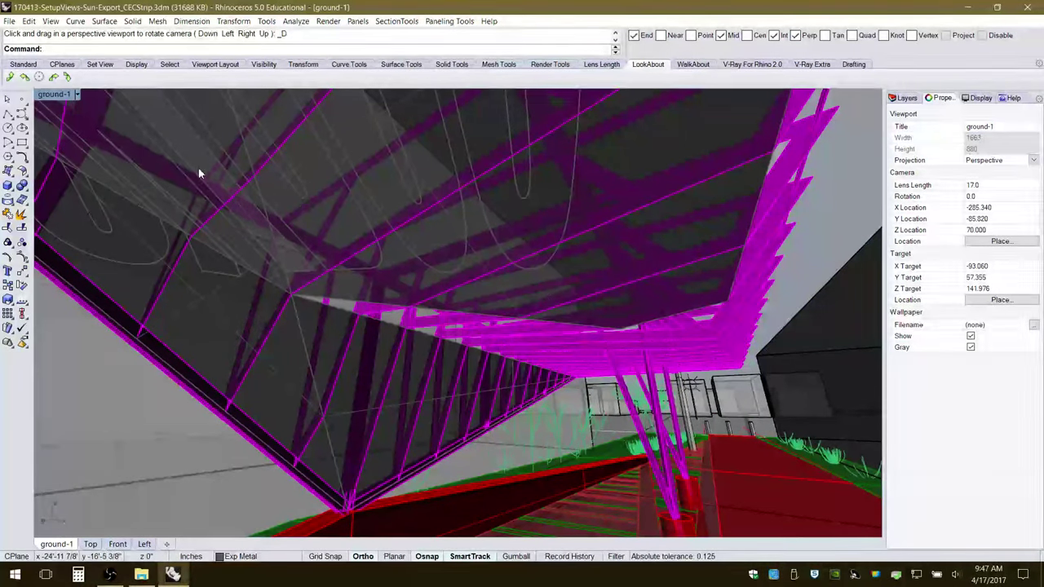
click(53, 78)
click(53, 78)
click(53, 77)
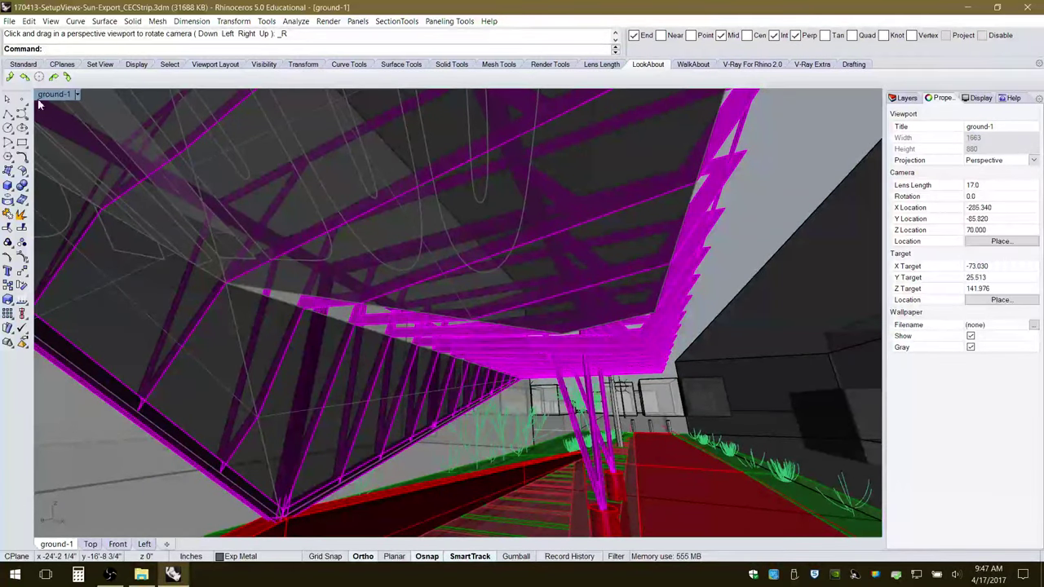
click(76, 94)
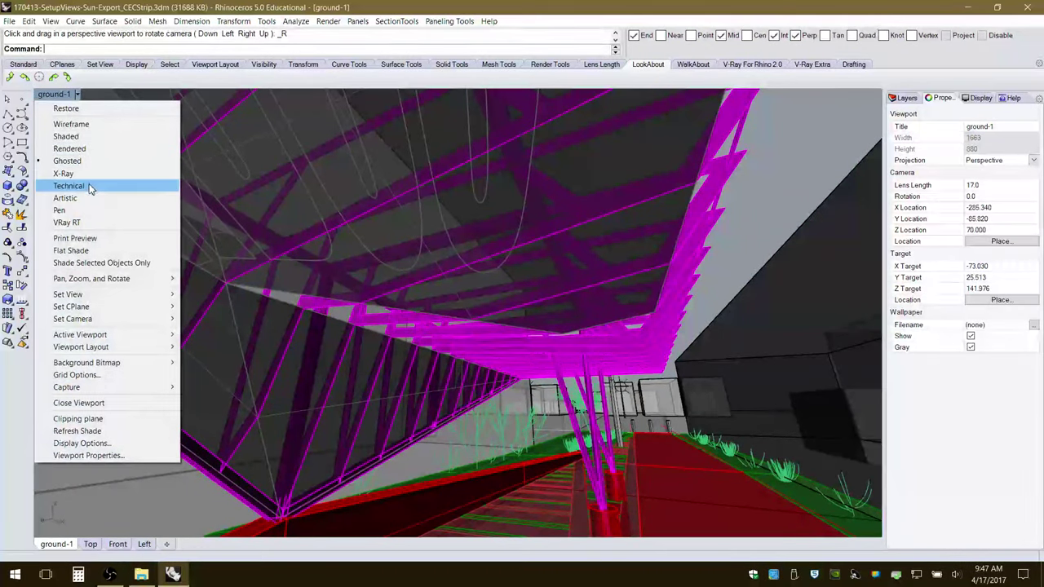
Preview ground-1 in Artistic display, switch back to Ghosted, and orbit level along the canopy truss.
click(89, 198)
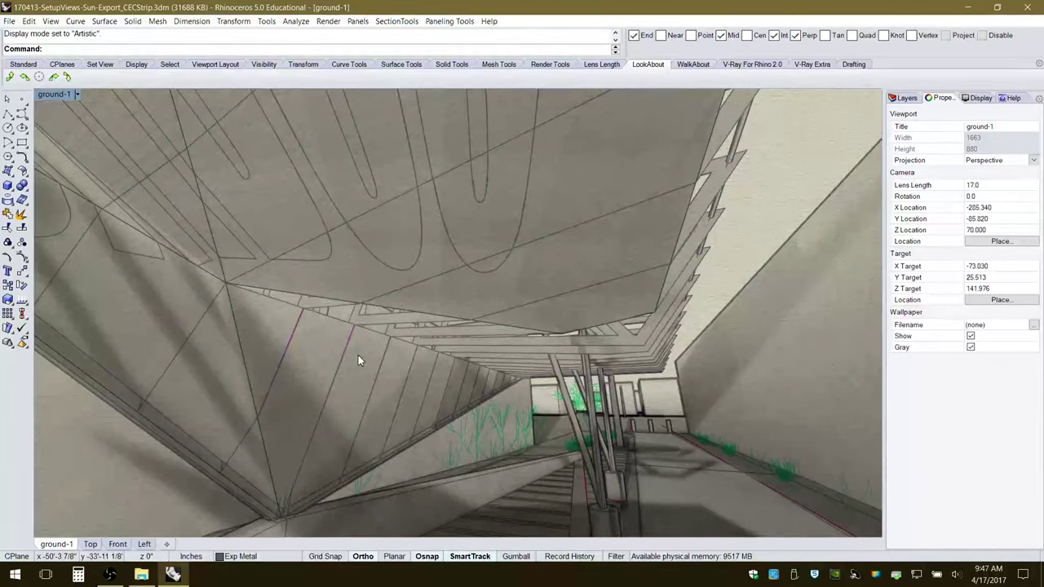
click(77, 95)
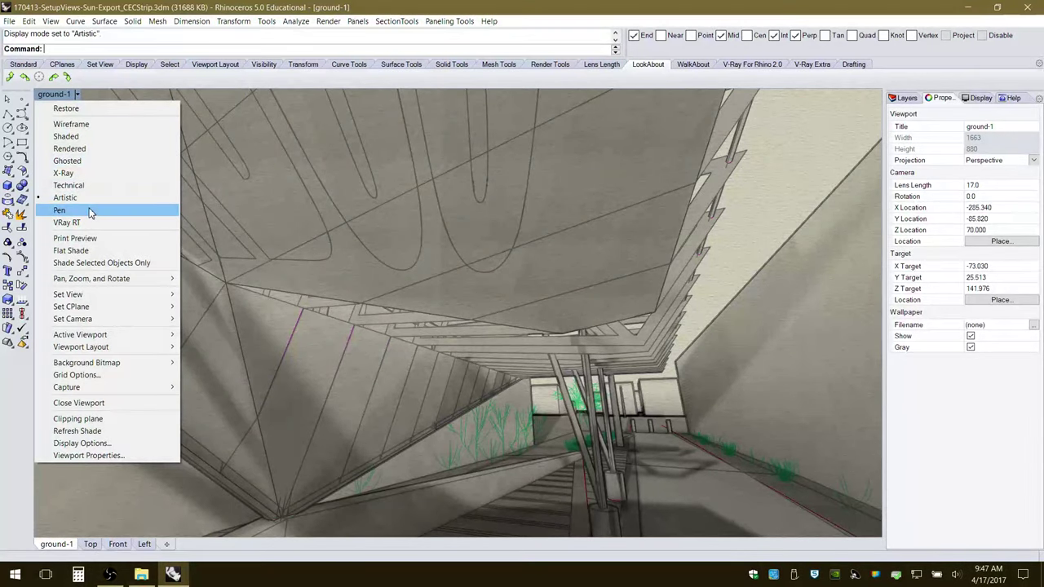
click(88, 161)
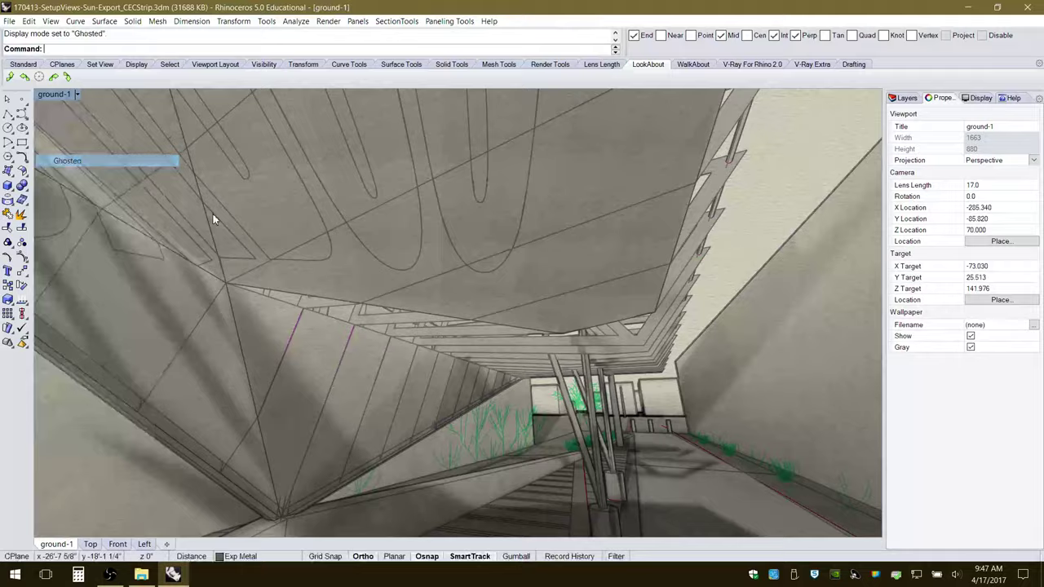
right_drag(630, 363, 374, 334)
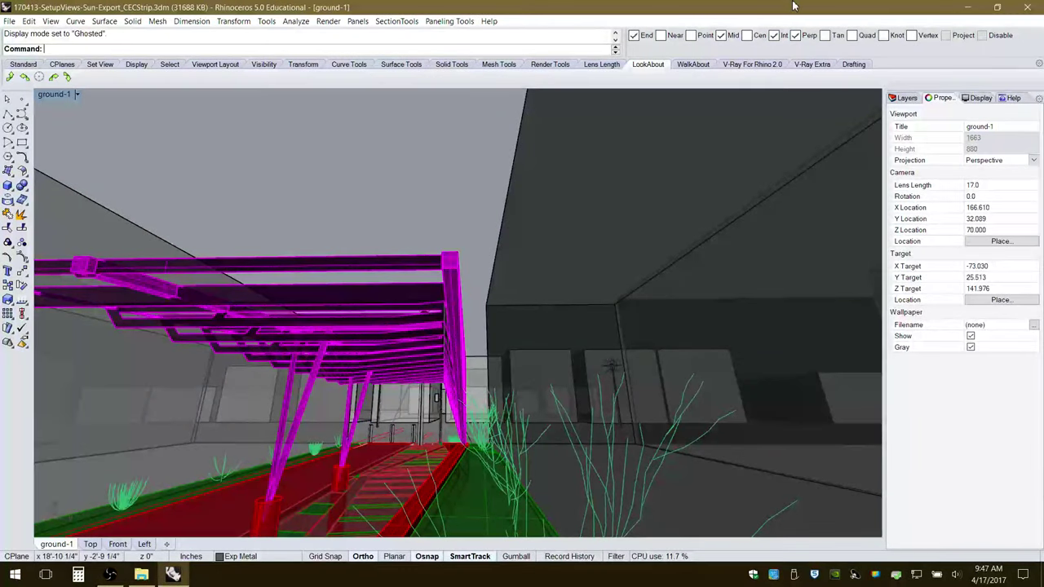
Walk the camera back four steps and right three, and make Glazing-OptionA the current layer.
click(692, 64)
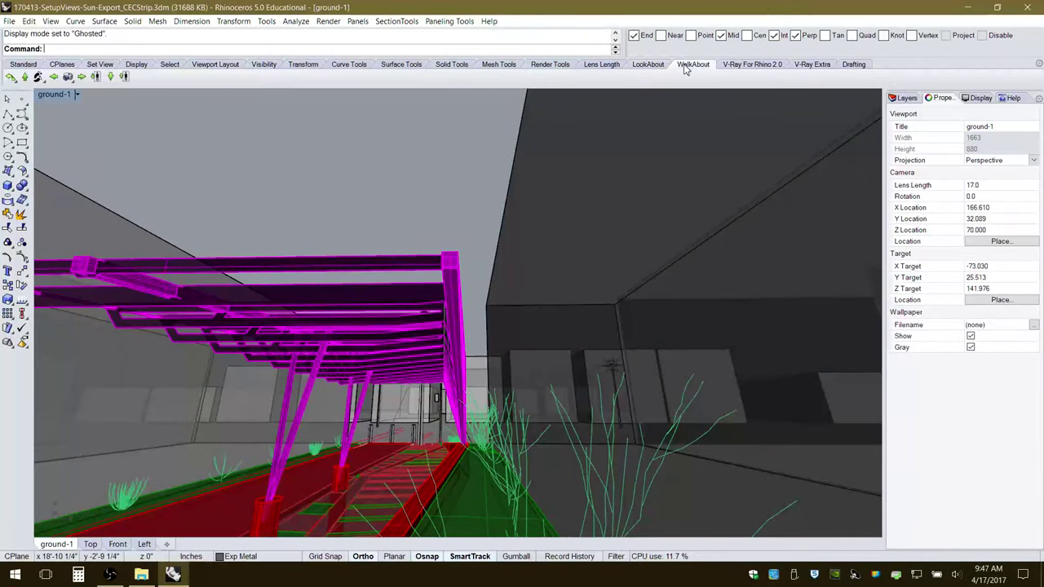
click(110, 79)
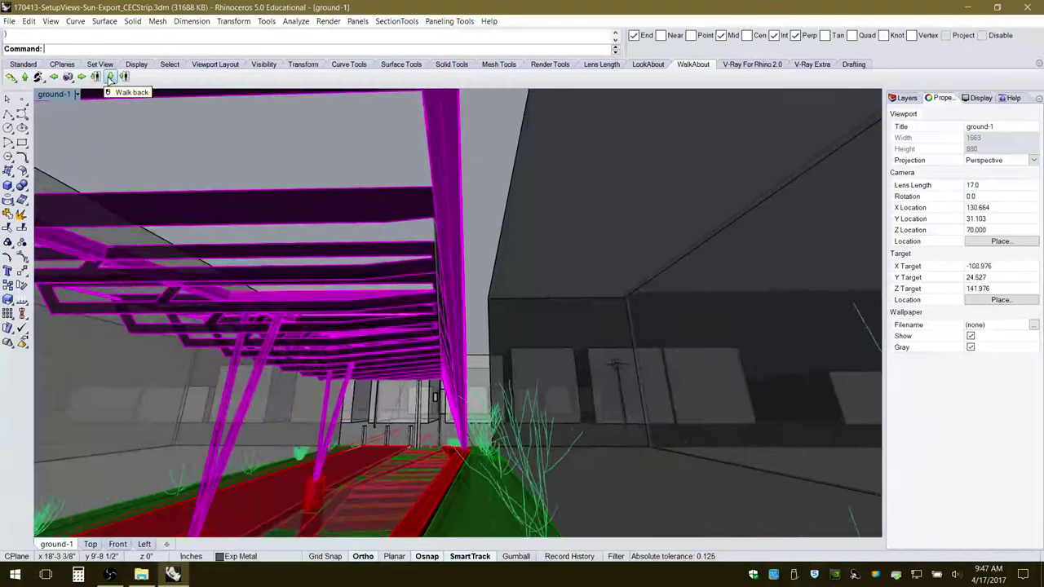
click(110, 79)
click(110, 78)
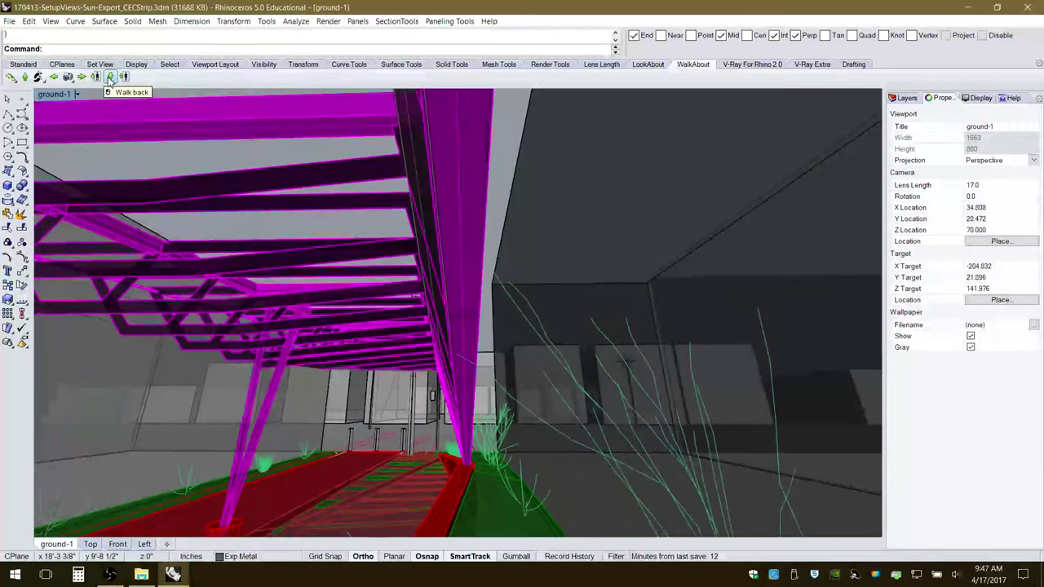
click(110, 78)
click(82, 77)
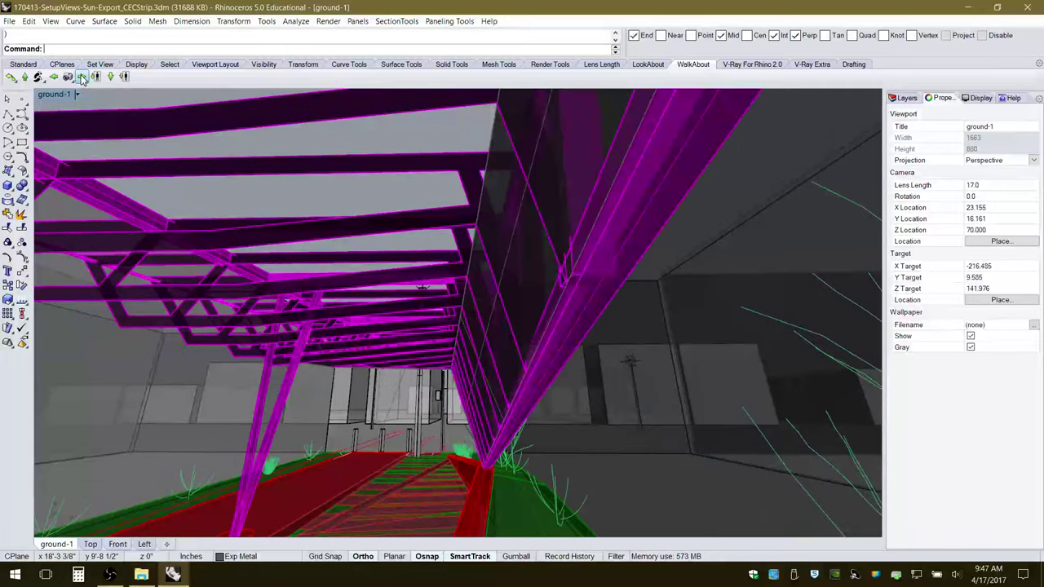
click(82, 78)
click(81, 78)
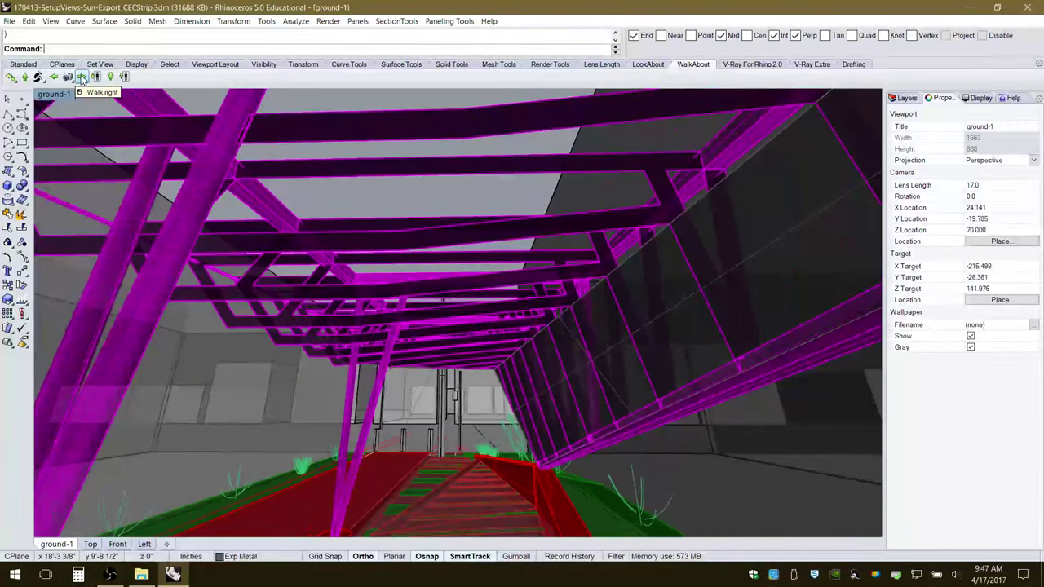
click(902, 99)
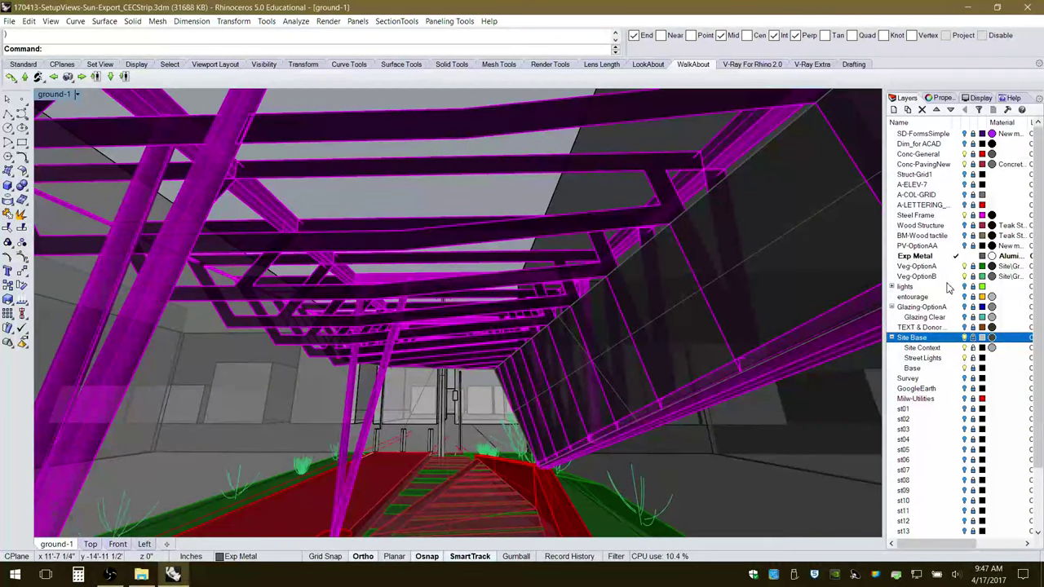
click(966, 309)
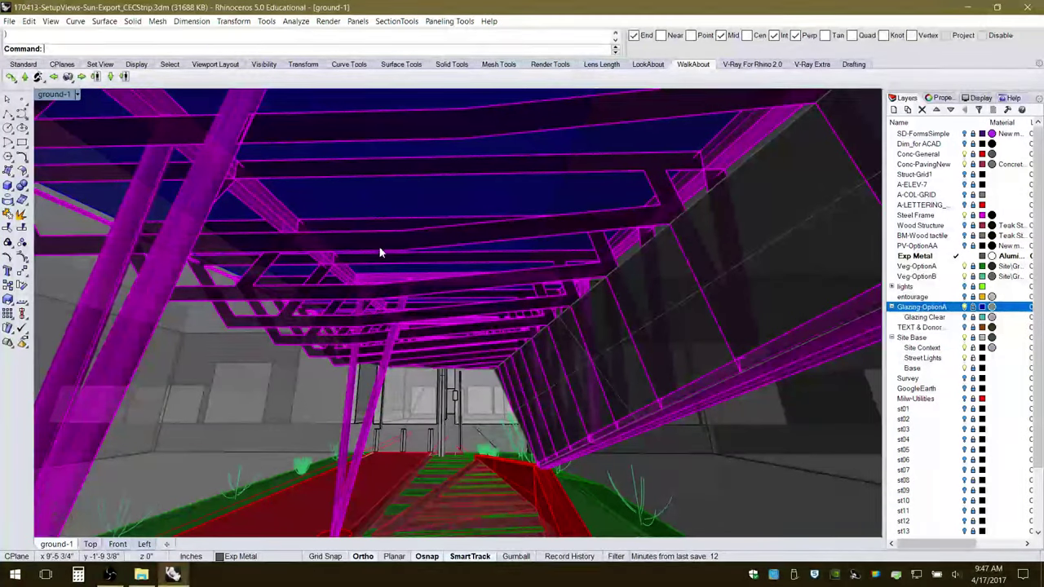
Tilt the camera down four steps and turn it left eight steps along the walkway.
click(651, 67)
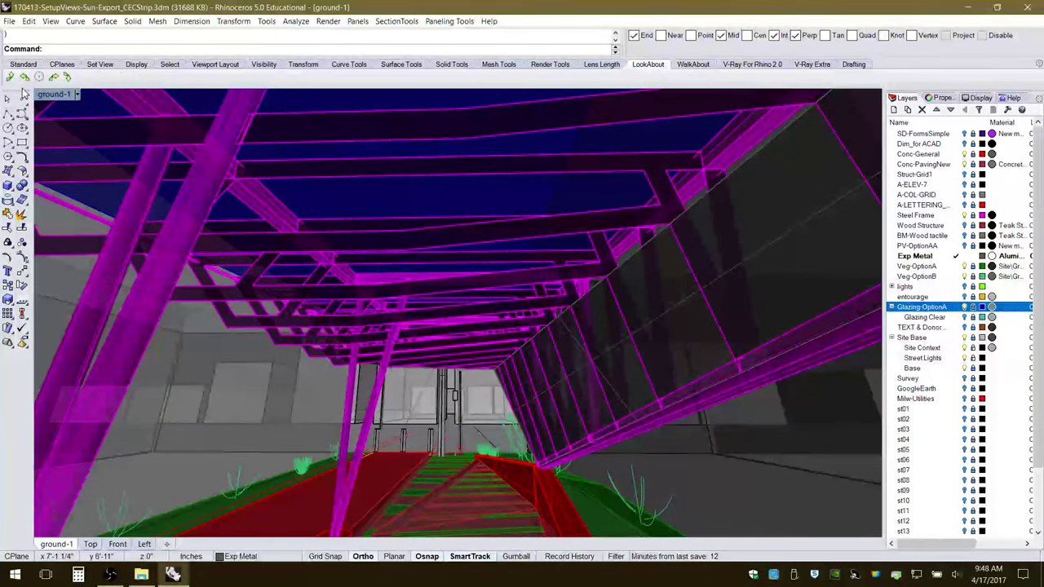
click(67, 77)
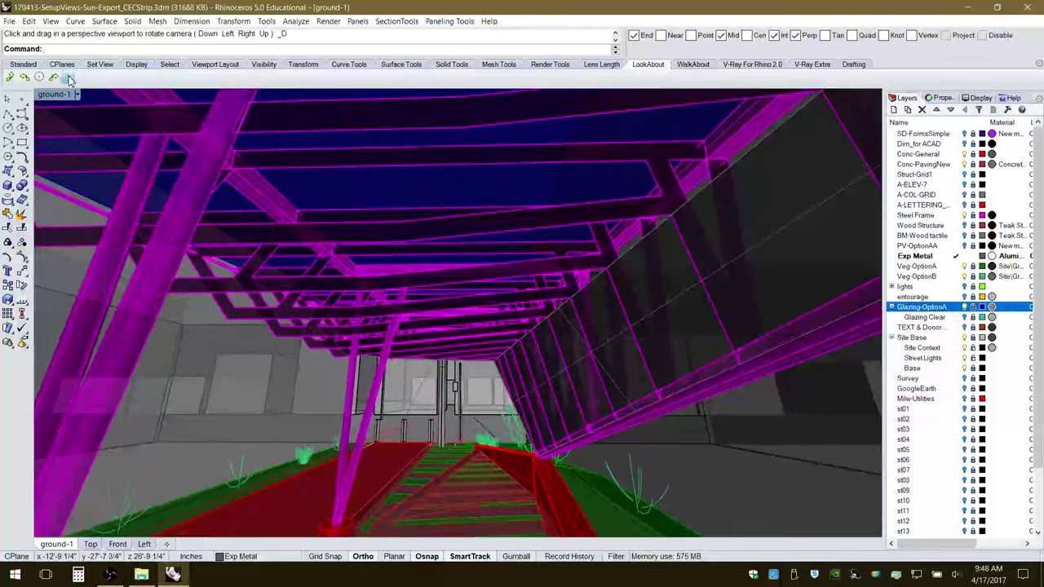
click(68, 77)
click(68, 77)
click(68, 77)
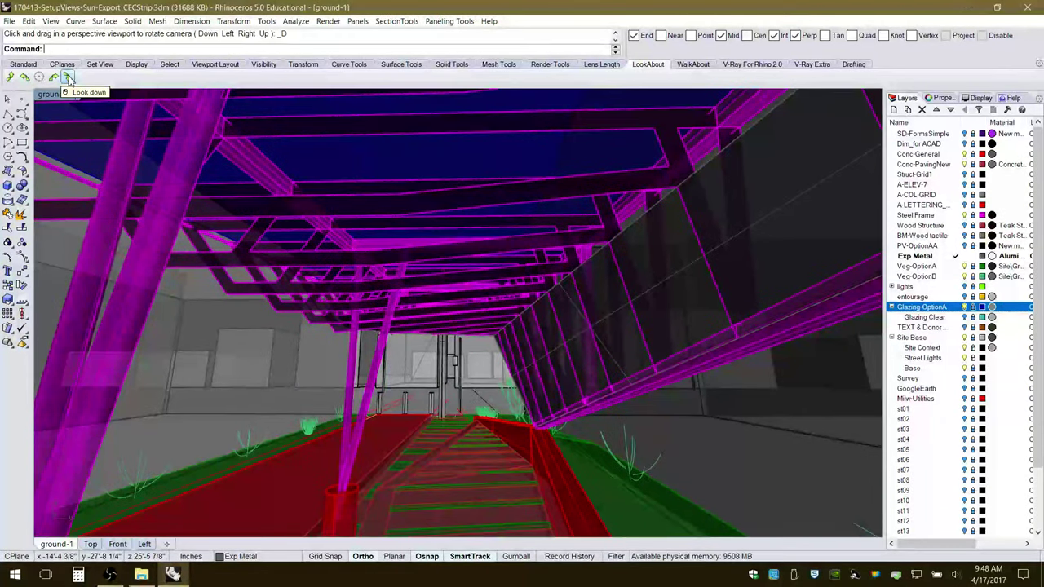
click(25, 77)
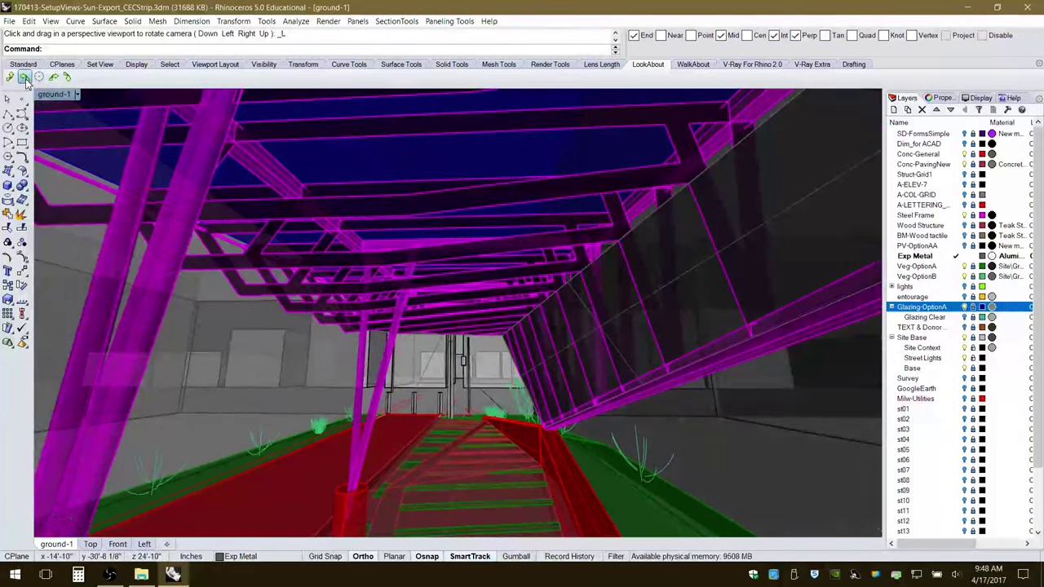
click(25, 77)
click(25, 77)
click(25, 77)
click(25, 76)
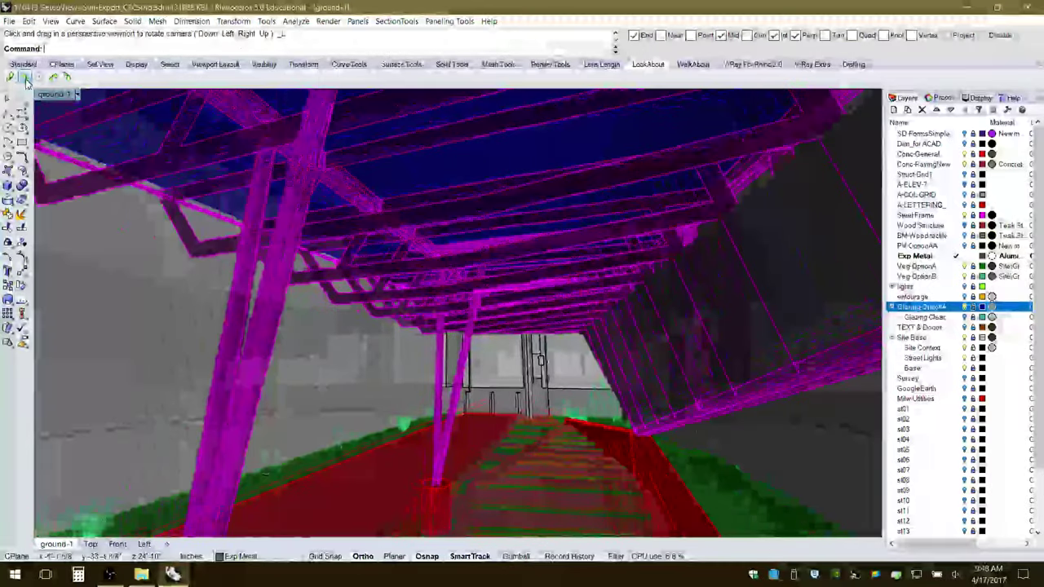
click(25, 77)
click(25, 76)
click(25, 77)
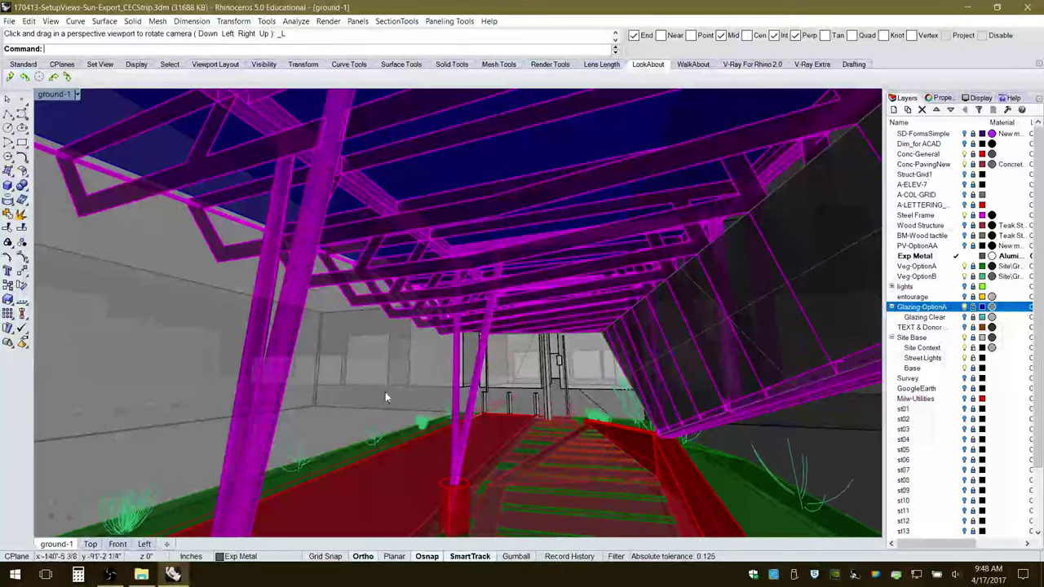
Walk the camera one step to the left to frame the walkway under the canopy.
click(693, 63)
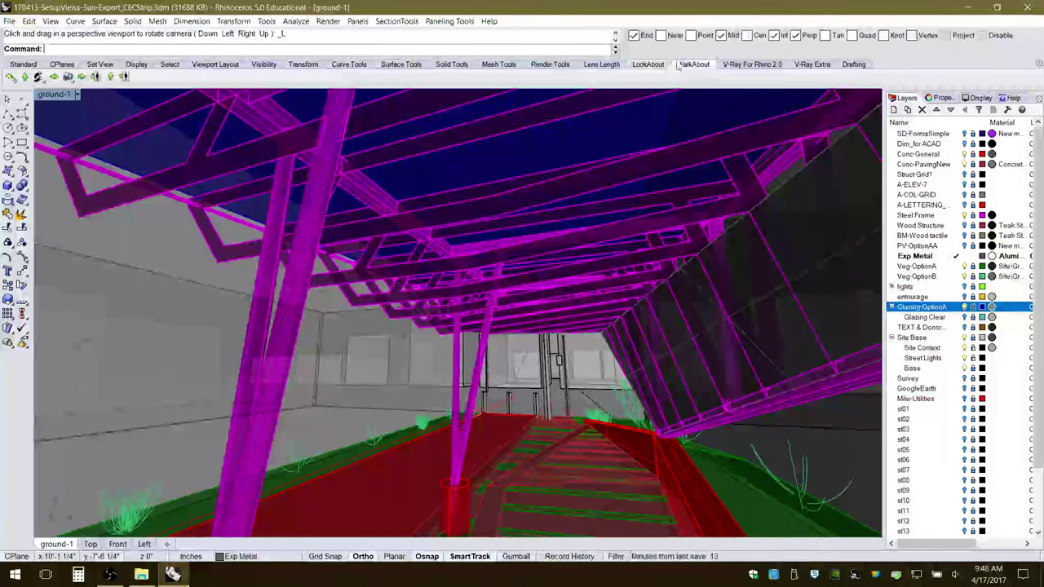
click(54, 77)
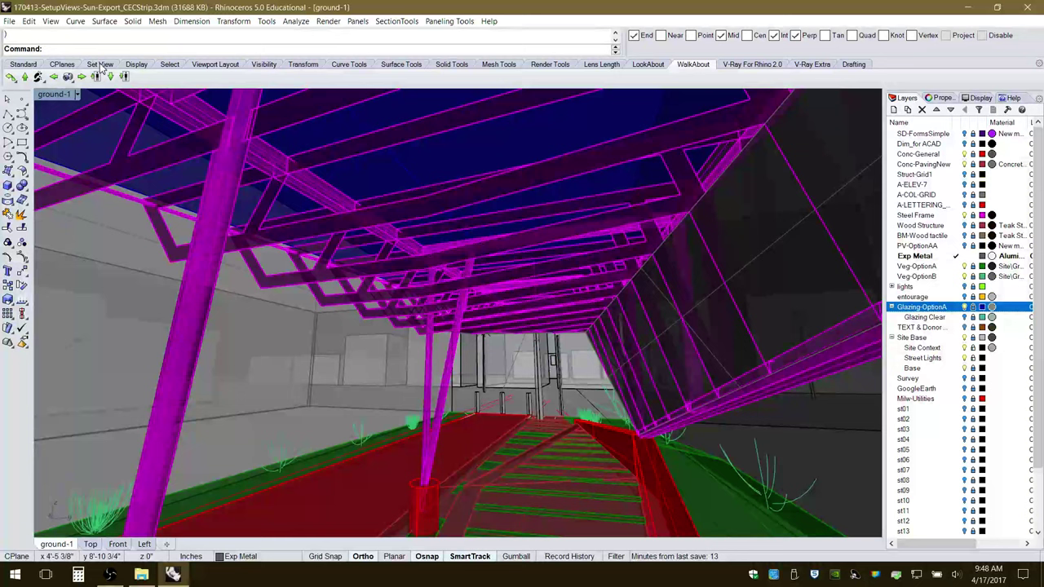
click(100, 64)
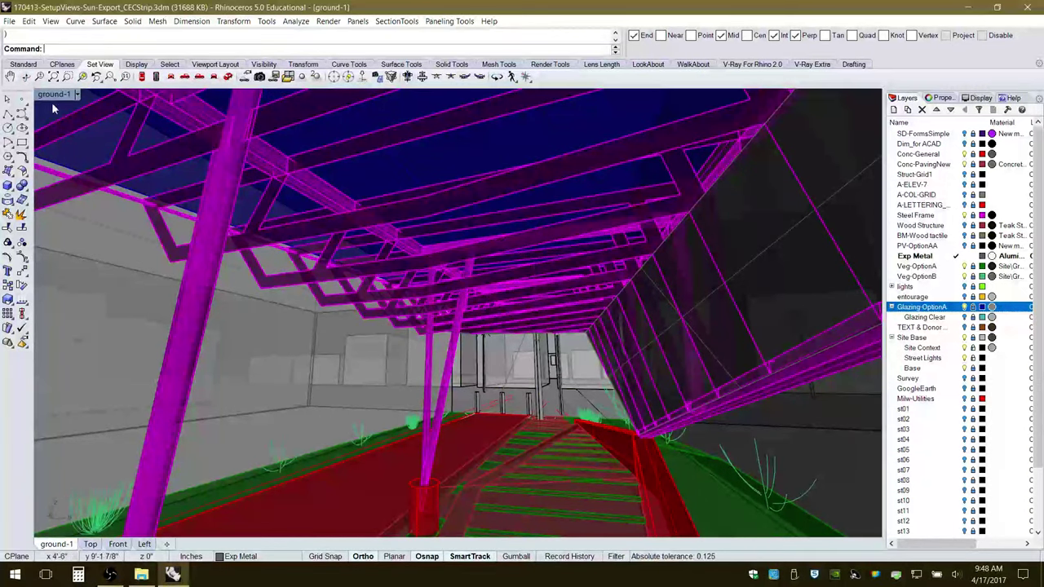
Save the current camera as the named view 'ground-int_1'.
click(77, 94)
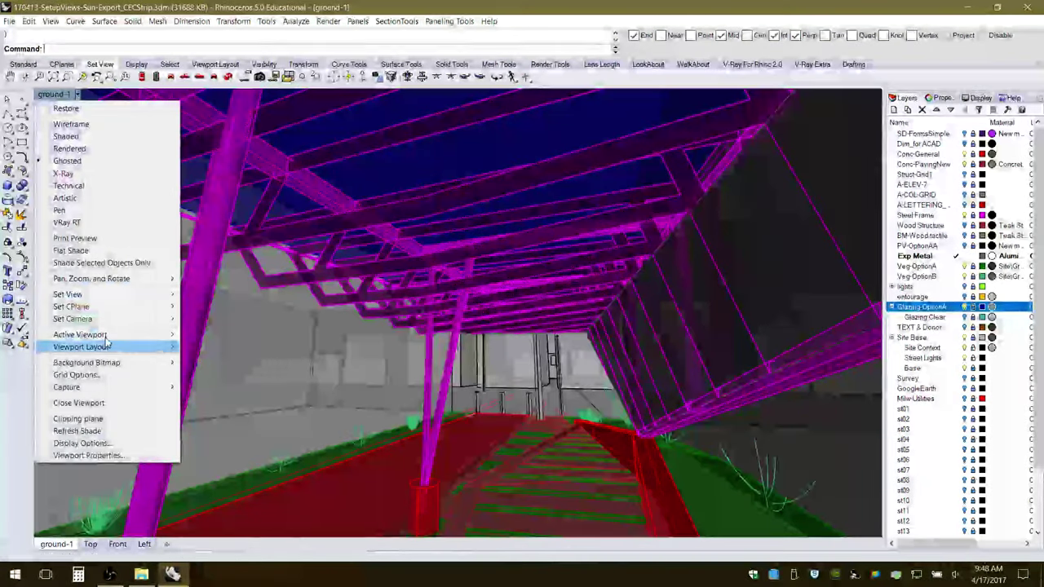
mouse_move(106, 295)
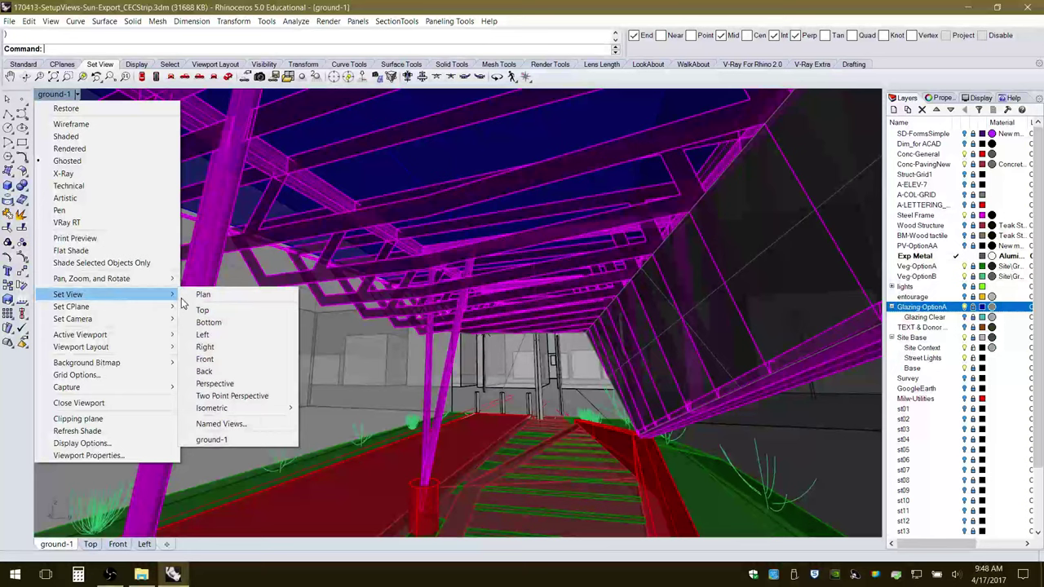
click(220, 424)
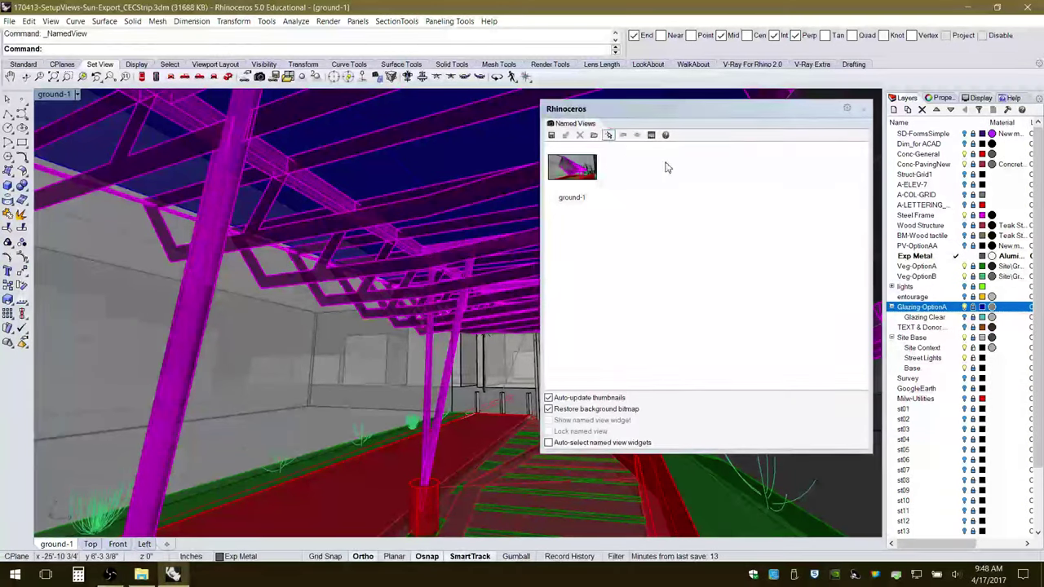
click(551, 136)
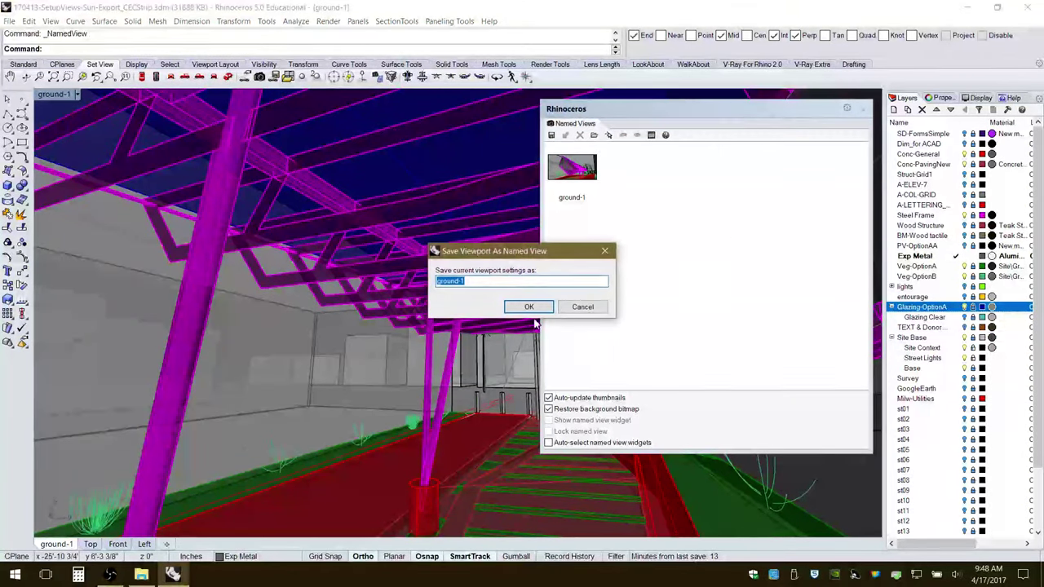
click(542, 283)
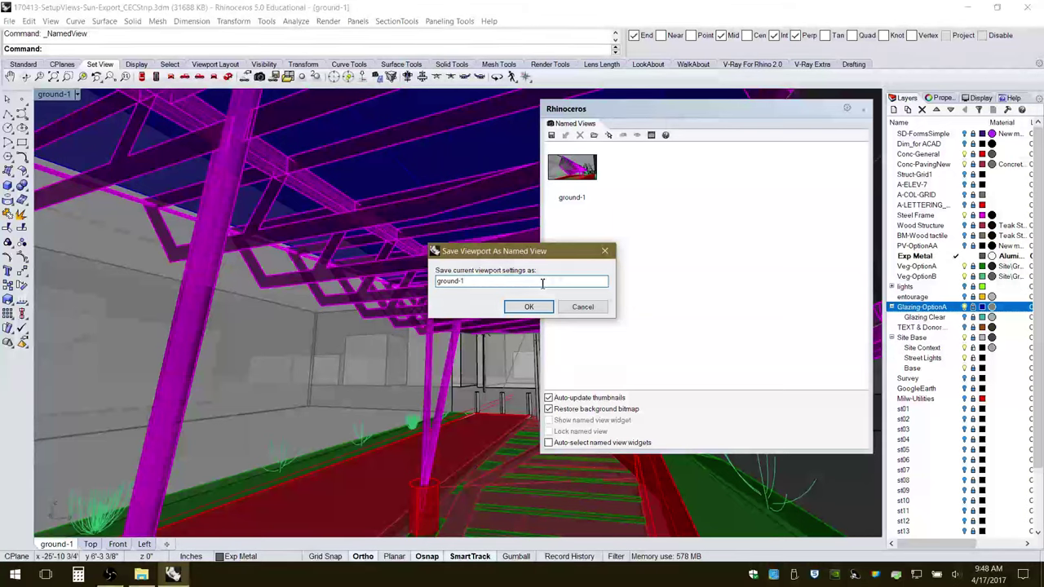
key(BackSpace)
text(int)
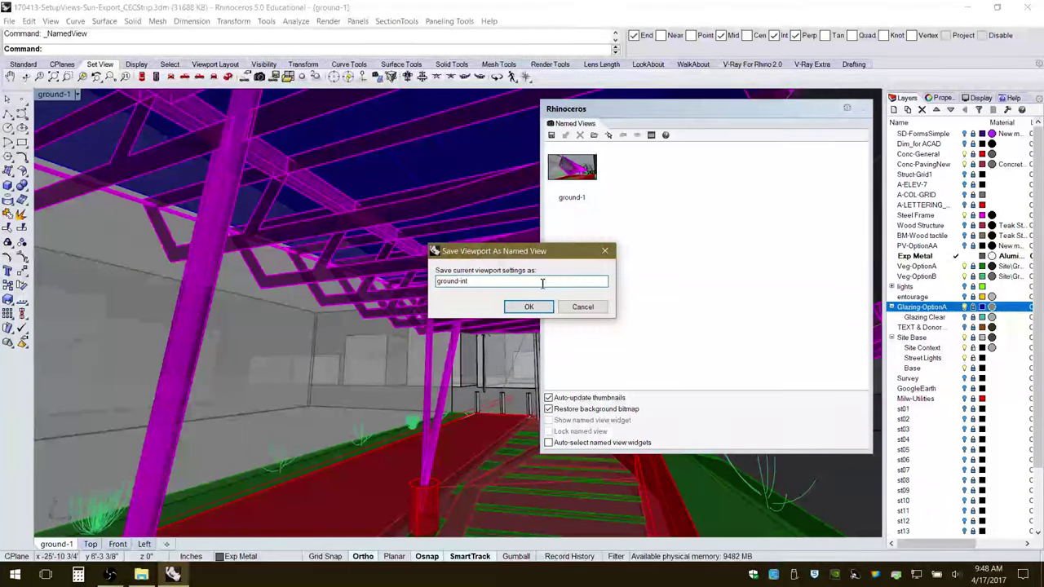
text(_)
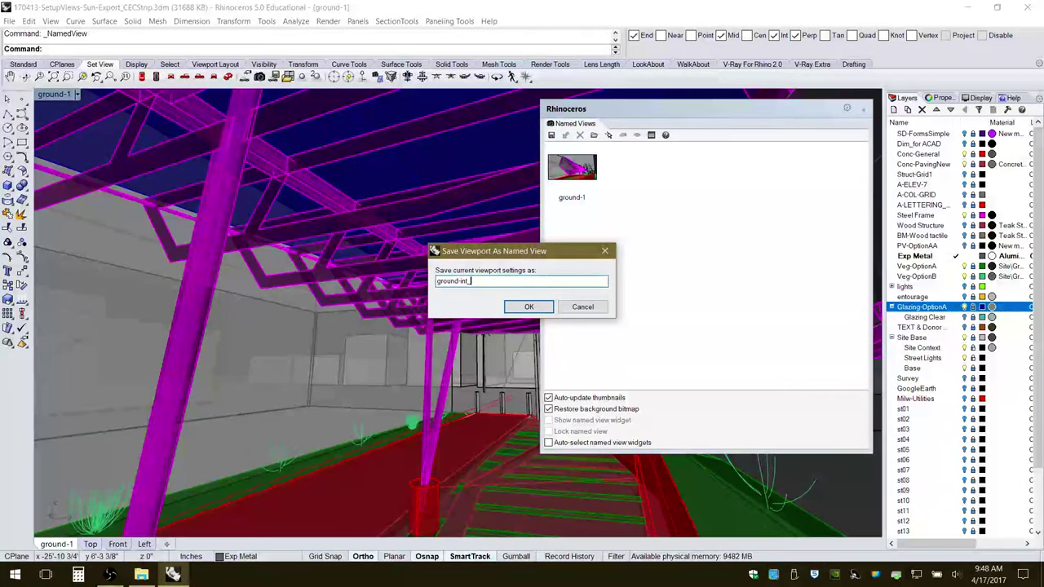
text(a)
key(BackSpace)
text(1)
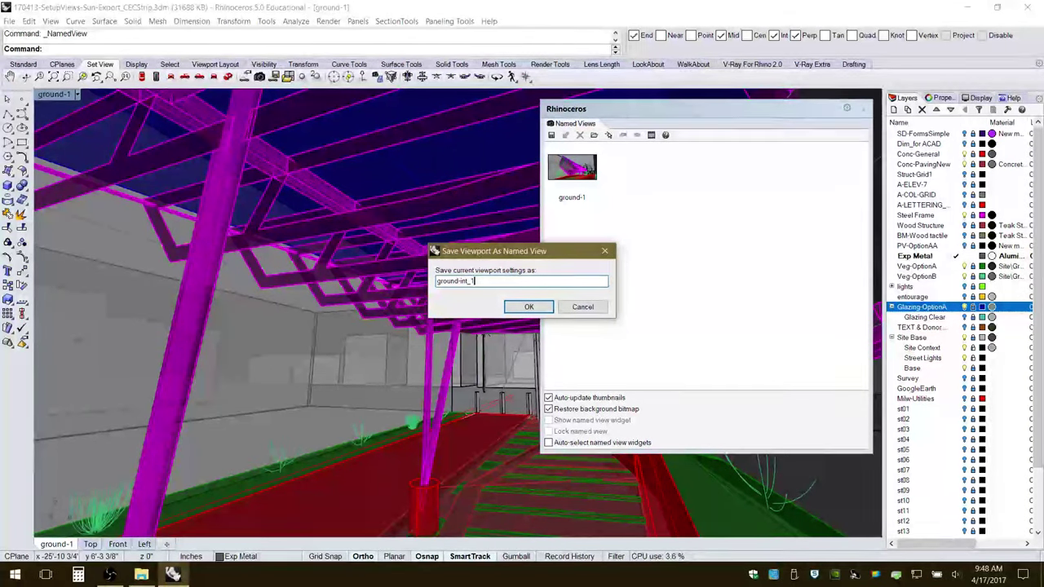
click(528, 305)
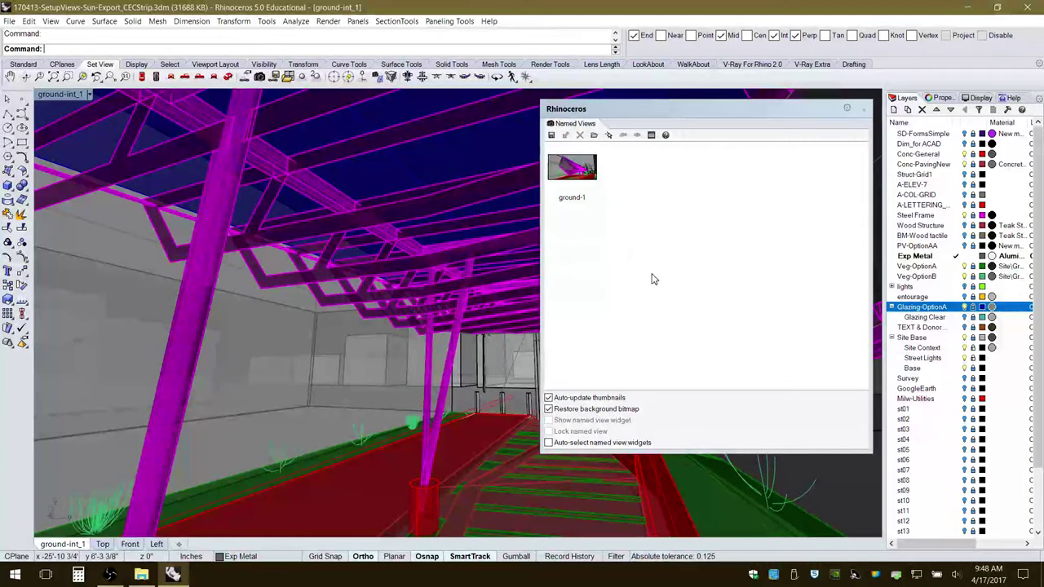
Test-restore the ground-1 and ground-int_1 named views, then close the Named Views panel.
double_click(577, 171)
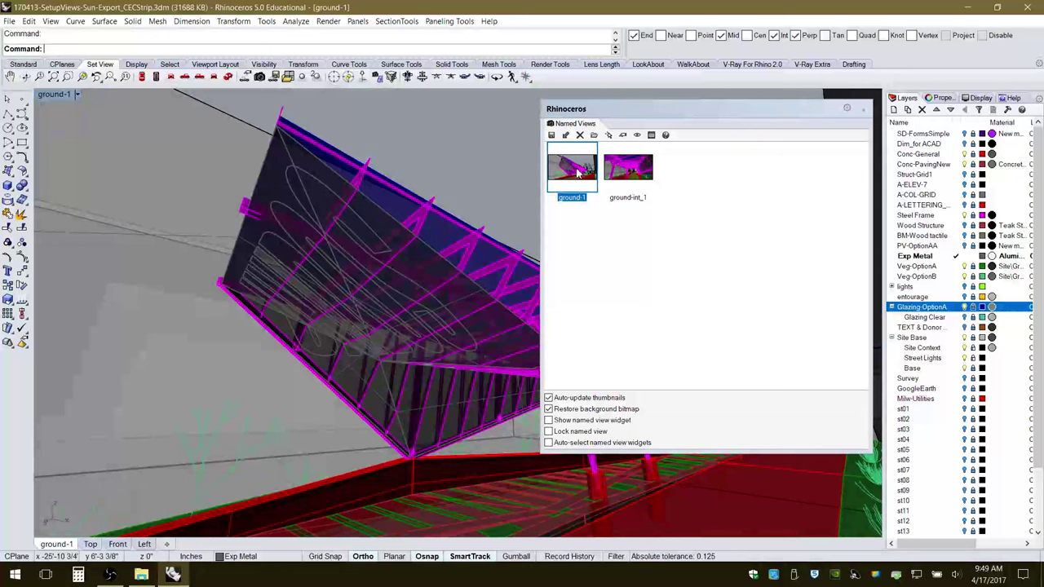
drag(750, 117, 720, 131)
double_click(760, 196)
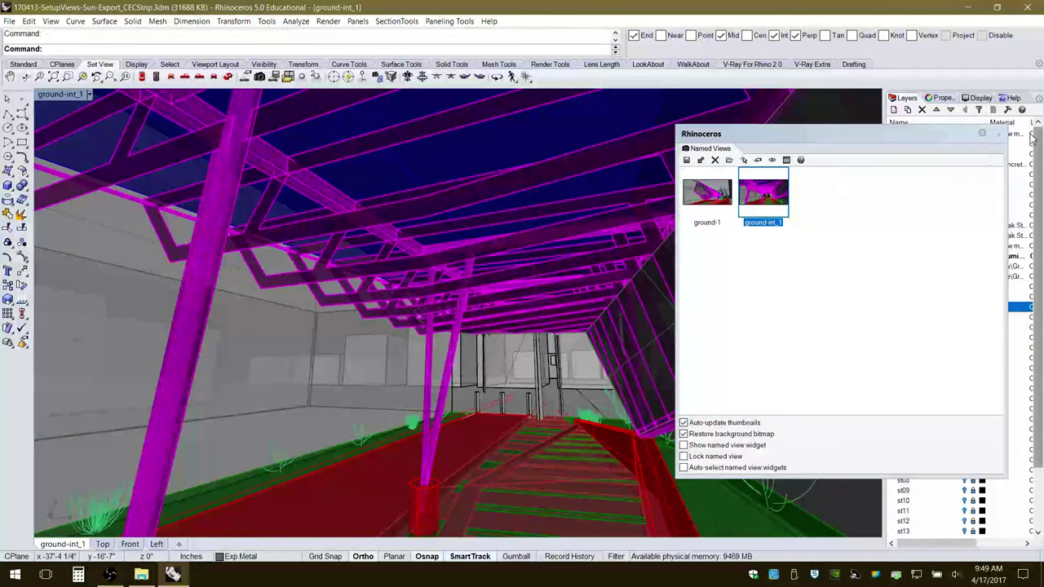
drag(1008, 164, 920, 169)
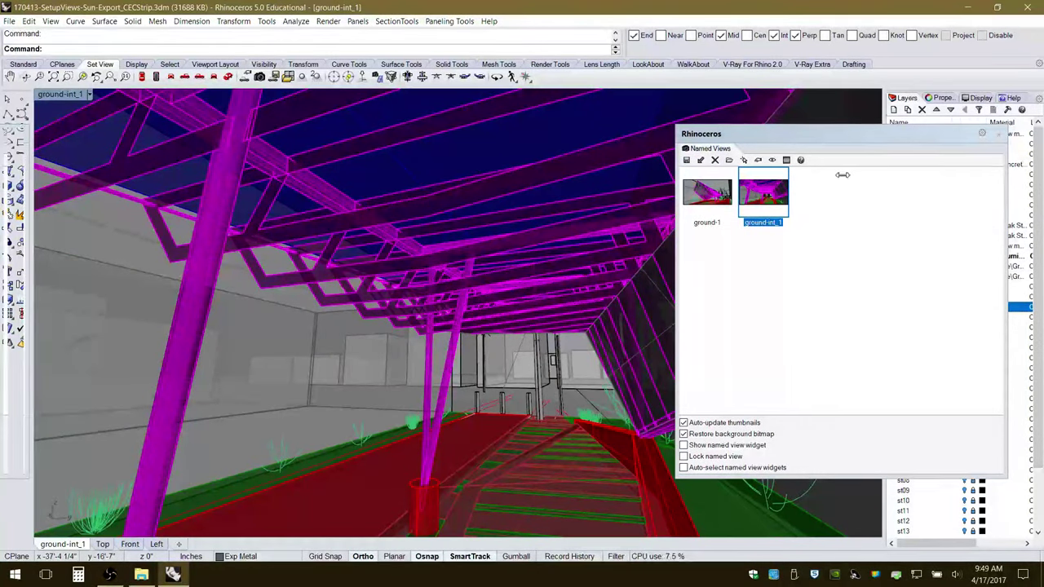
drag(842, 174, 840, 174)
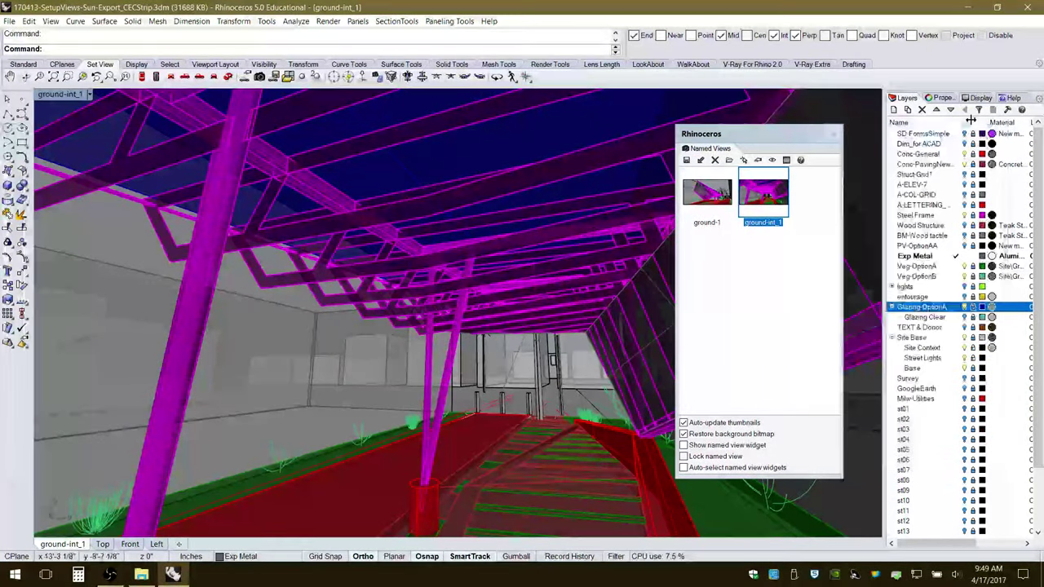
click(833, 134)
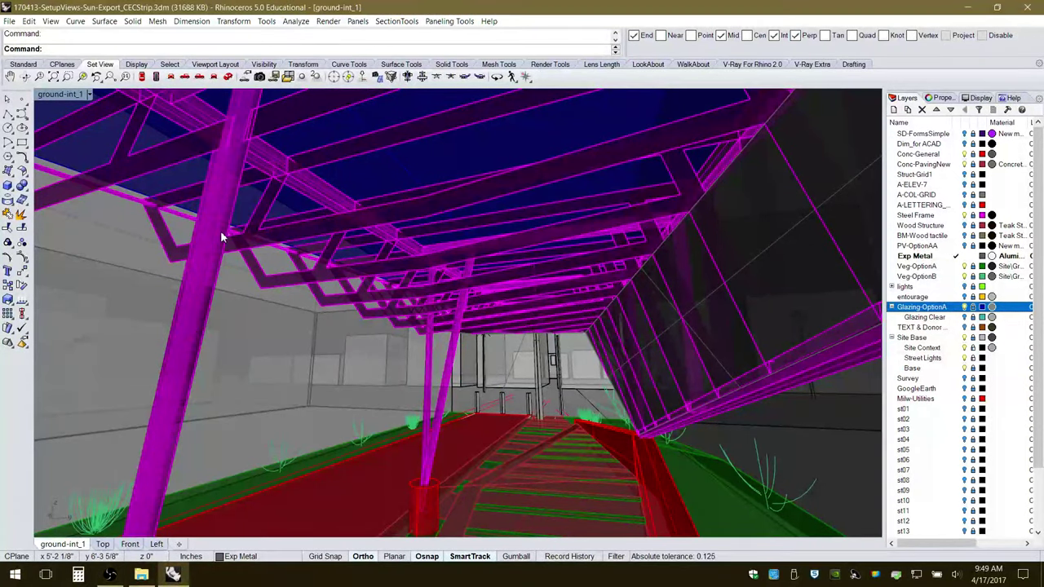
Restore the four-viewport layout and zoom the views out.
double_click(57, 96)
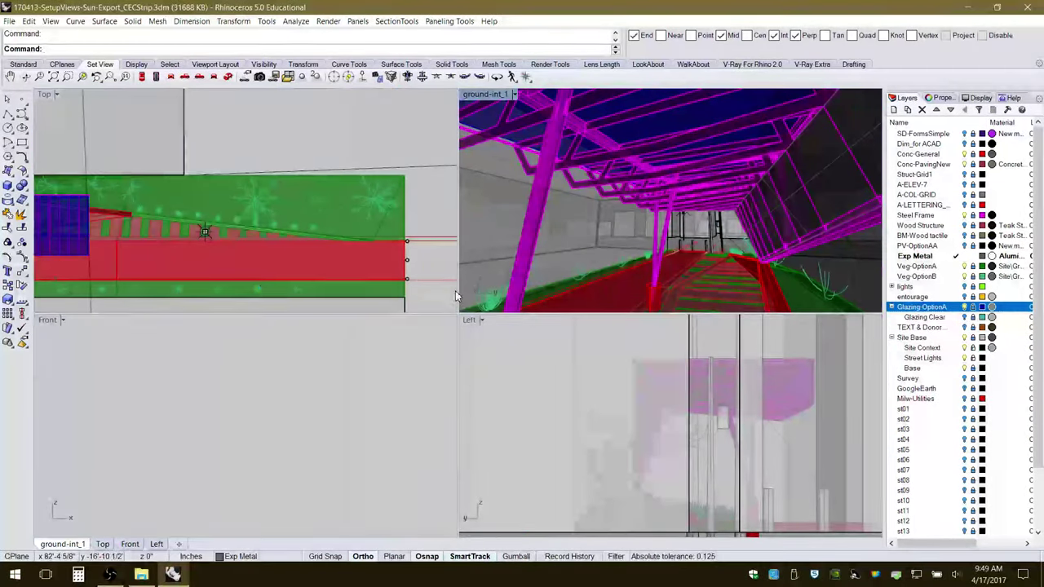
scroll(338, 218, down, 3)
scroll(297, 205, down, 6)
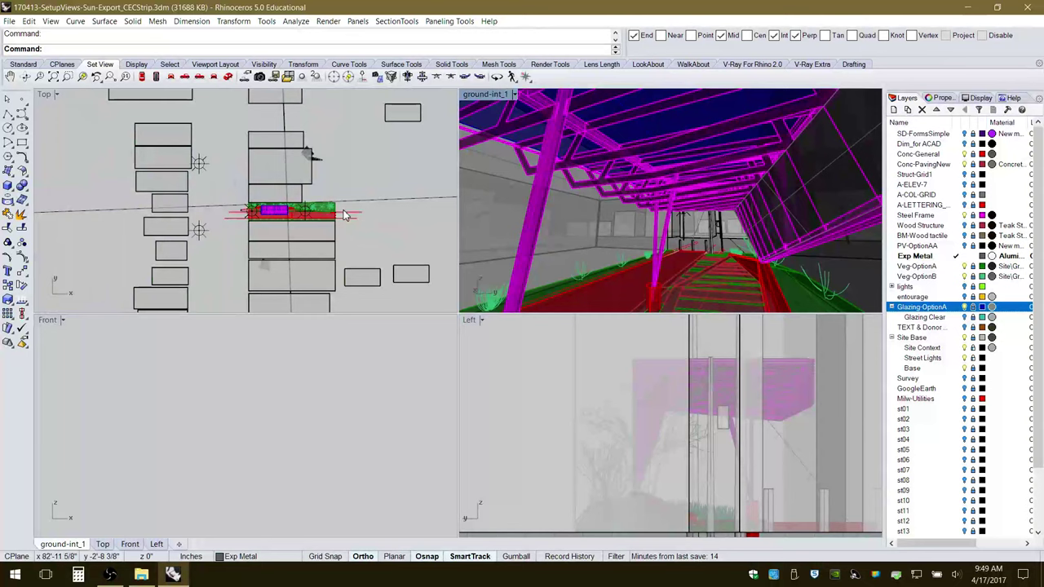
scroll(235, 223, up, 4)
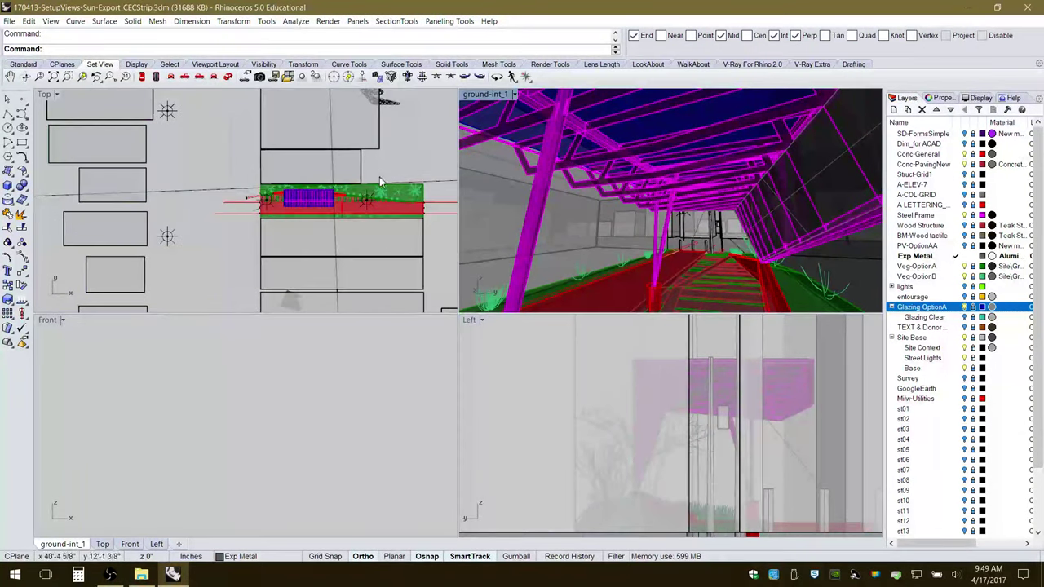
scroll(274, 203, down, 1)
scroll(272, 209, down, 3)
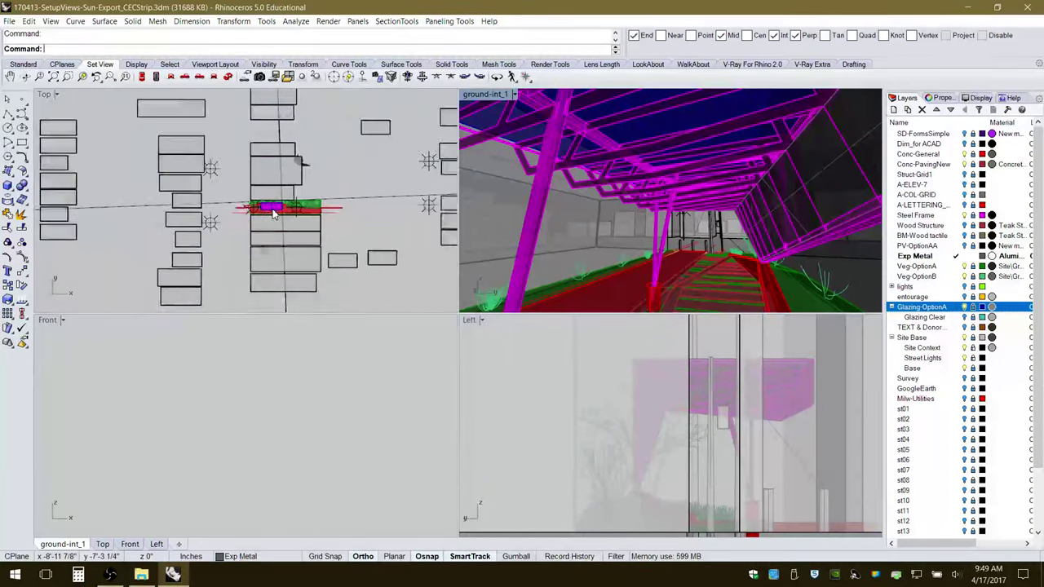
scroll(275, 211, down, 2)
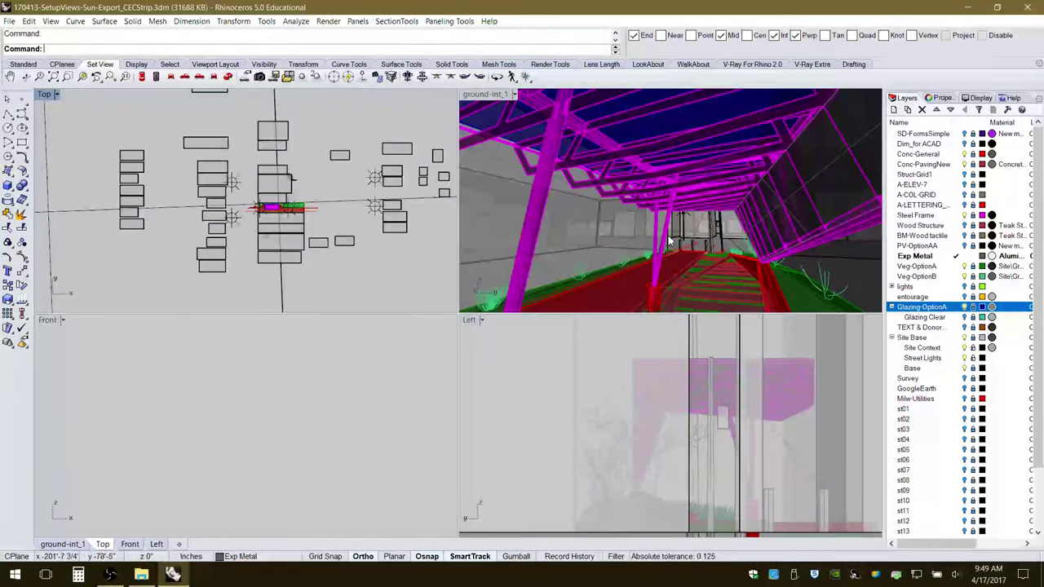
Maximize the Left viewport and switch it to the Front elevation.
double_click(470, 319)
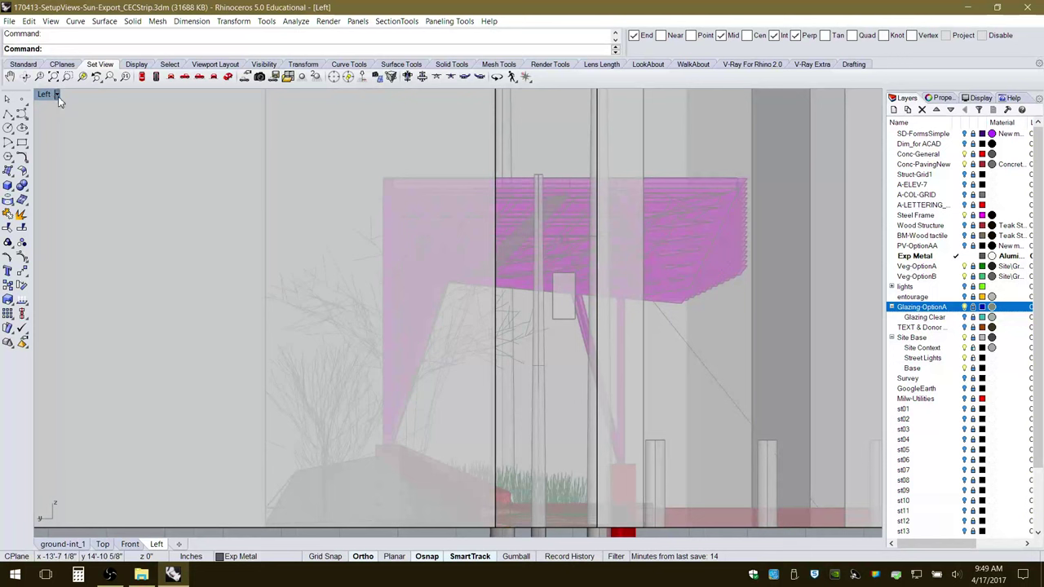
click(132, 544)
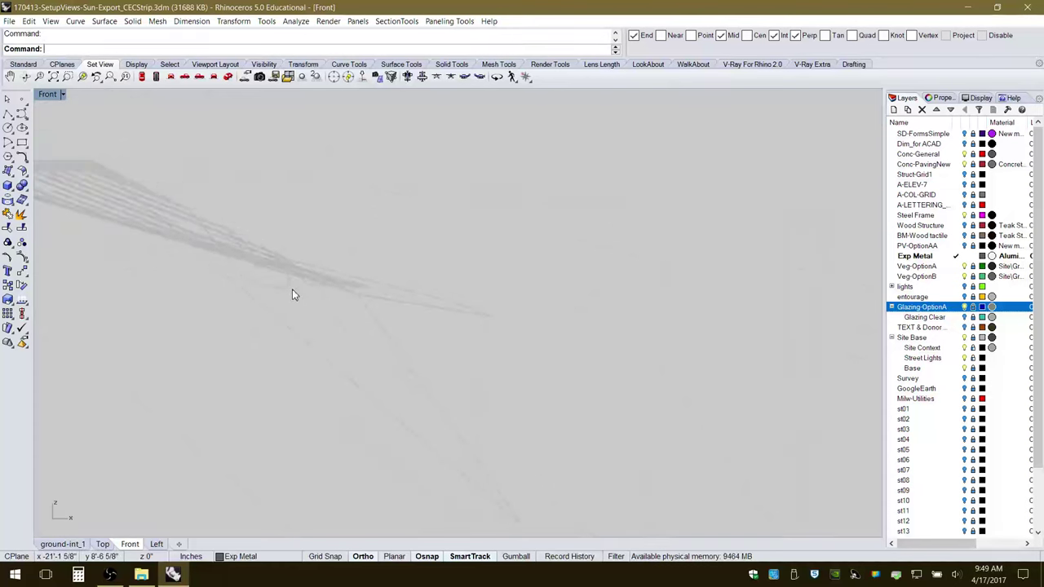
scroll(344, 306, down, 3)
scroll(447, 328, up, 8)
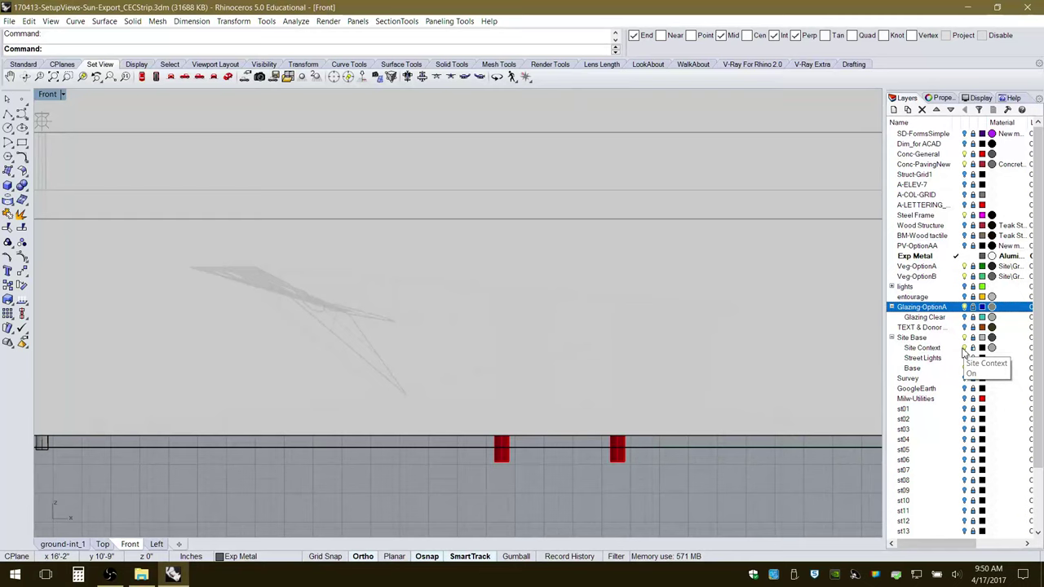
Make Site Base the active layer and hide the three stray polysurfaces at the canopy's left tip.
click(965, 343)
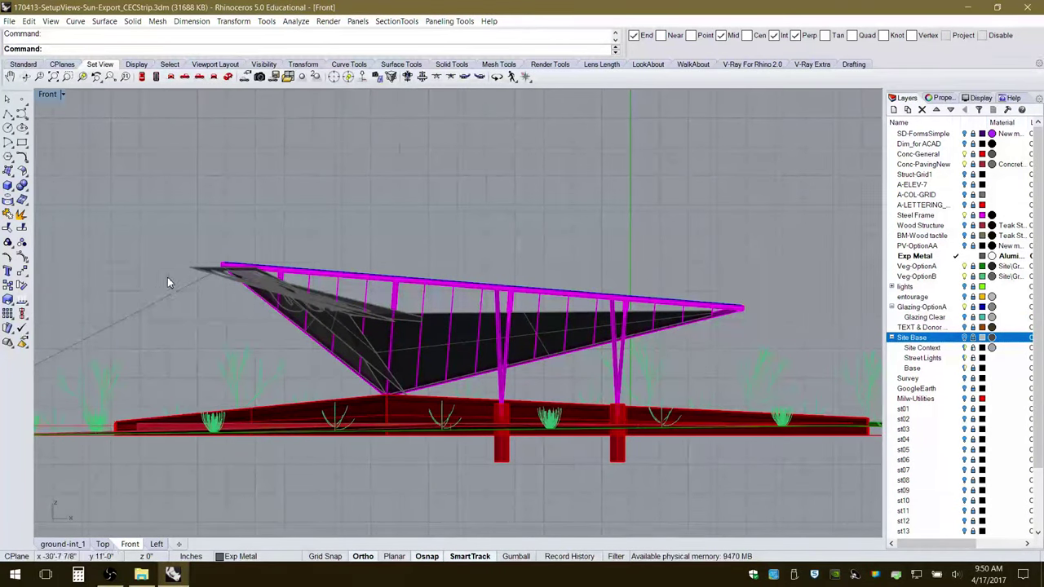
scroll(391, 319, up, 2)
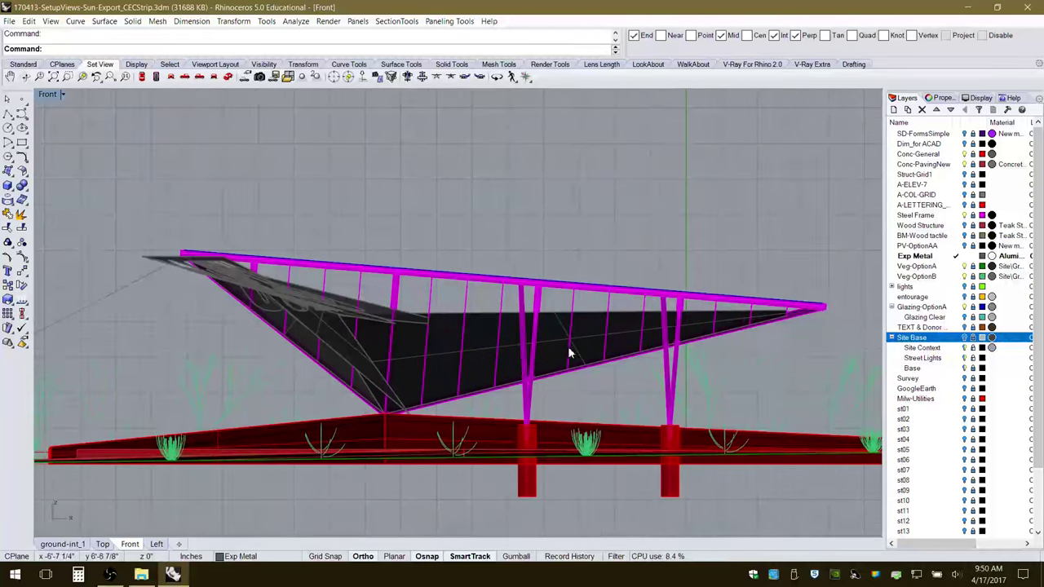
right_drag(566, 349, 540, 359)
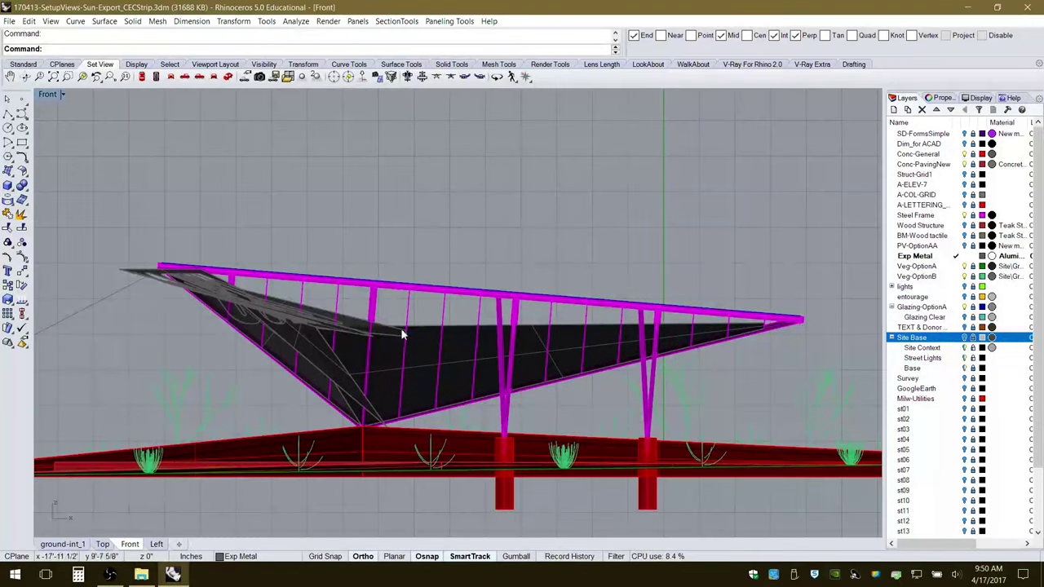
click(116, 280)
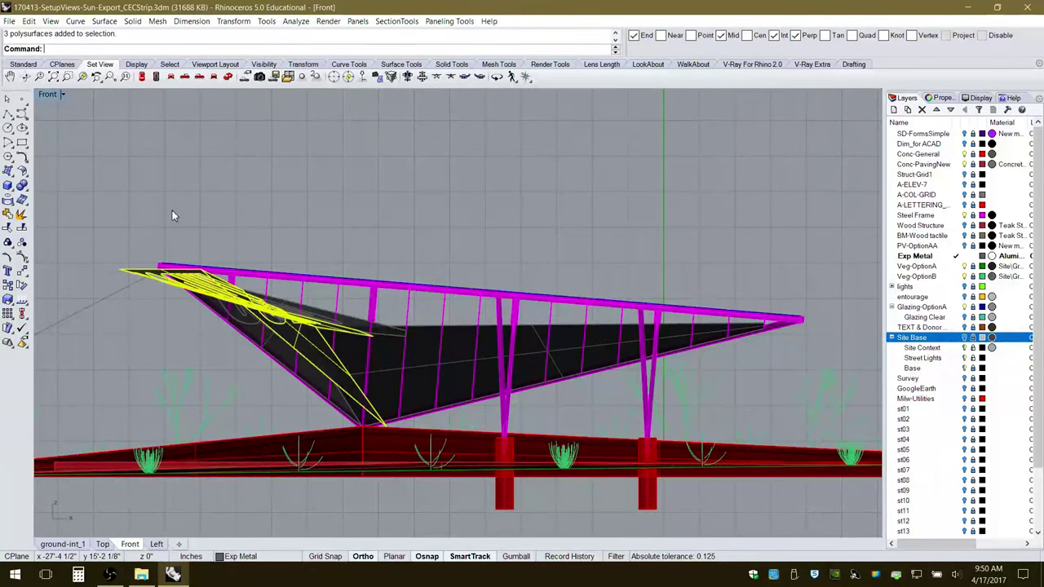
click(23, 64)
click(310, 78)
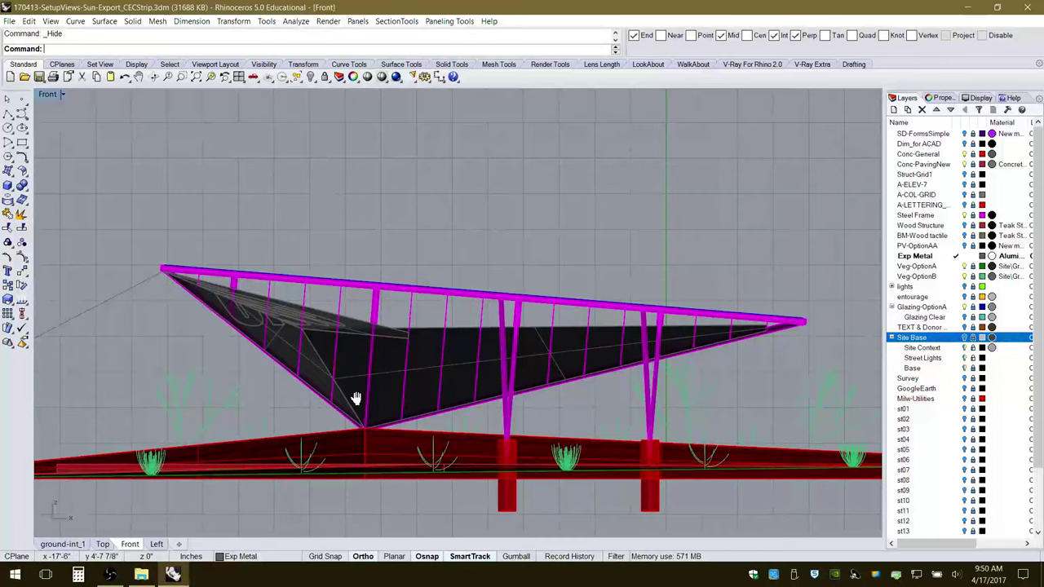
right_drag(355, 397, 346, 415)
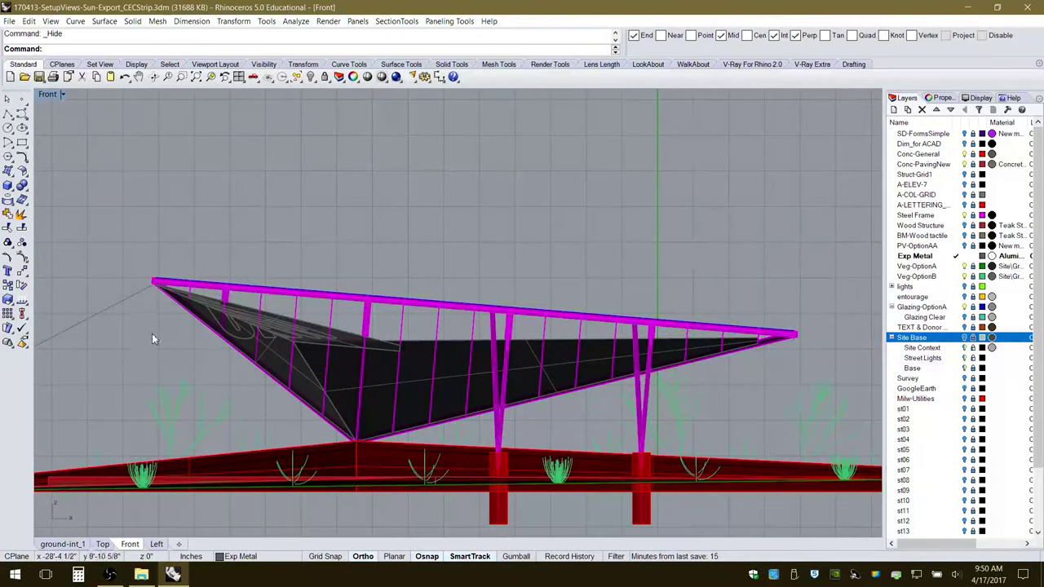
Hide the stray roof-tip curve, then in Top view turn on and unlock Site Base.
click(97, 309)
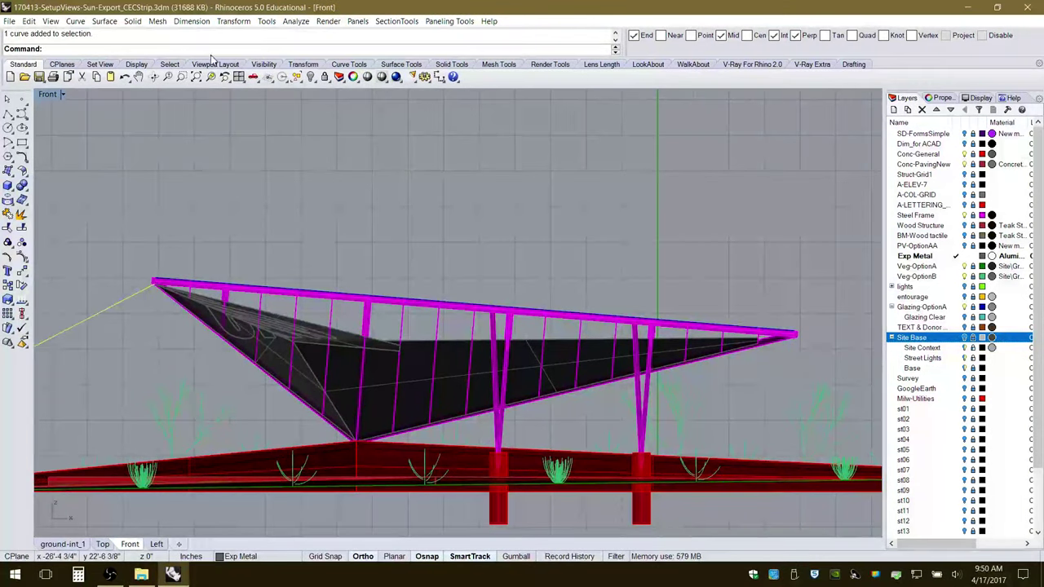
click(310, 77)
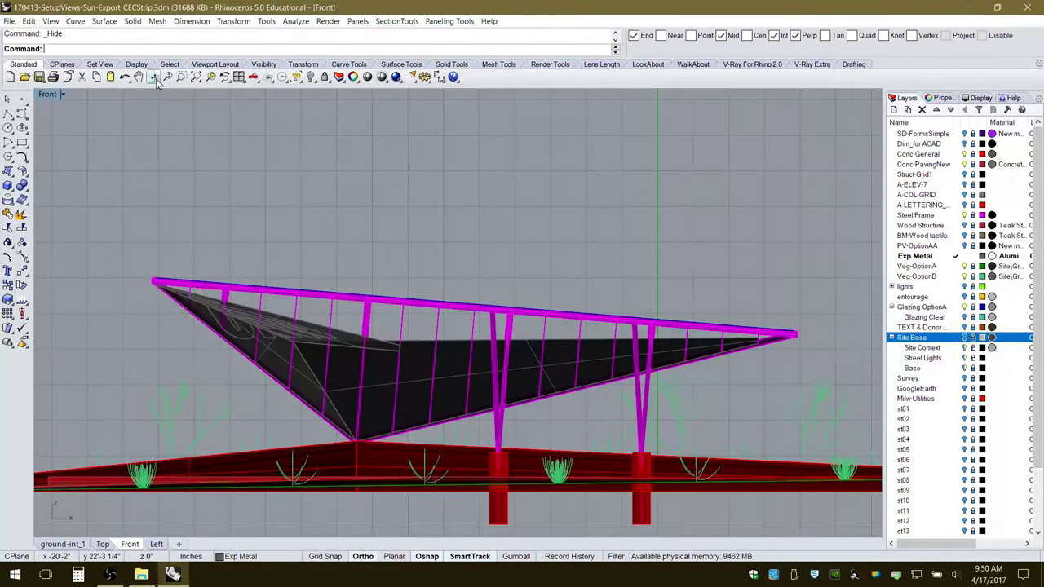
click(103, 545)
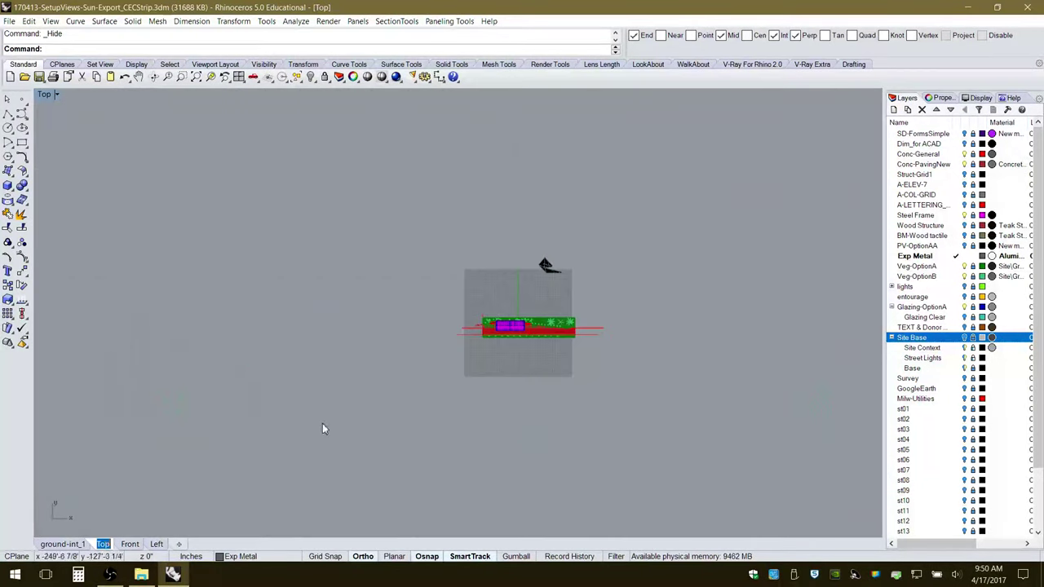
click(964, 337)
click(972, 338)
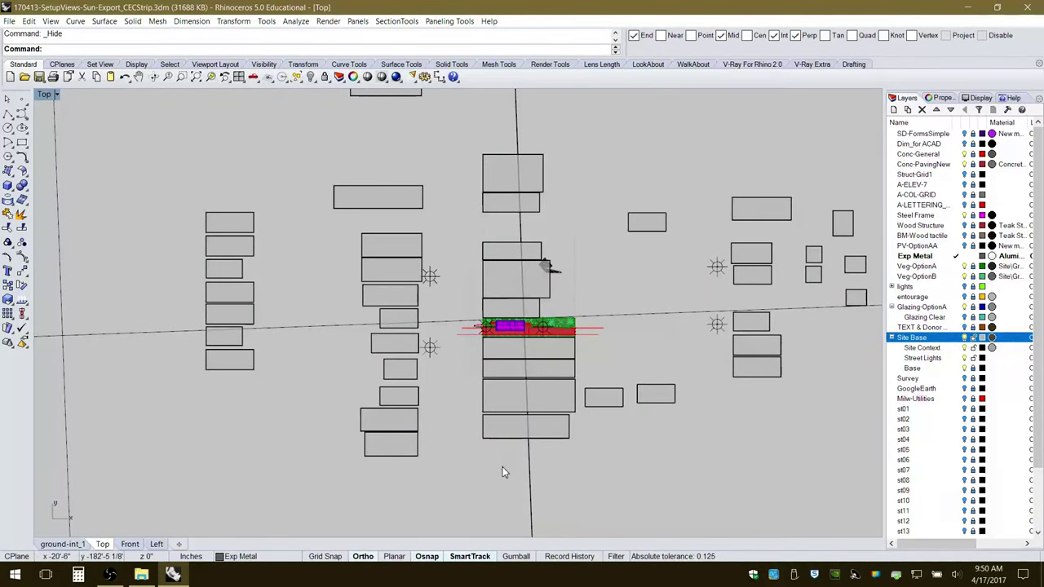
Hide the four central buildings in front of the pavilion and return to the Front elevation.
drag(467, 486, 569, 444)
drag(542, 355, 542, 356)
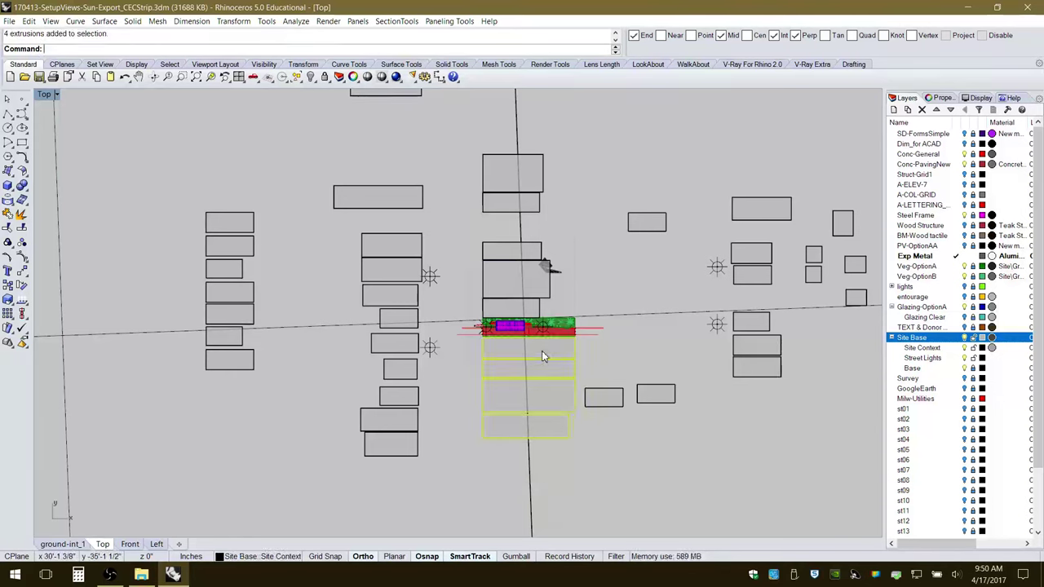
click(310, 77)
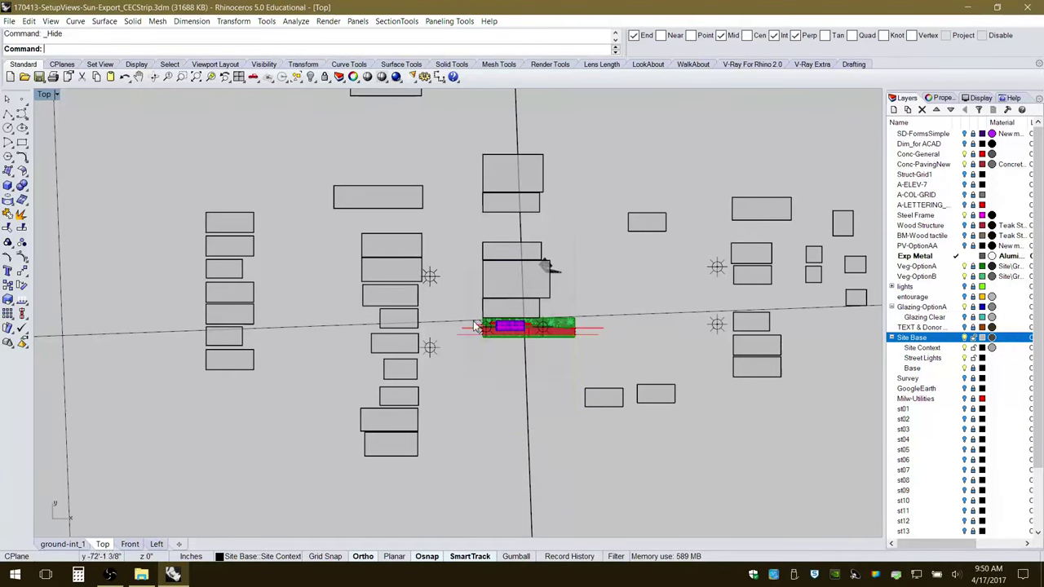
click(127, 544)
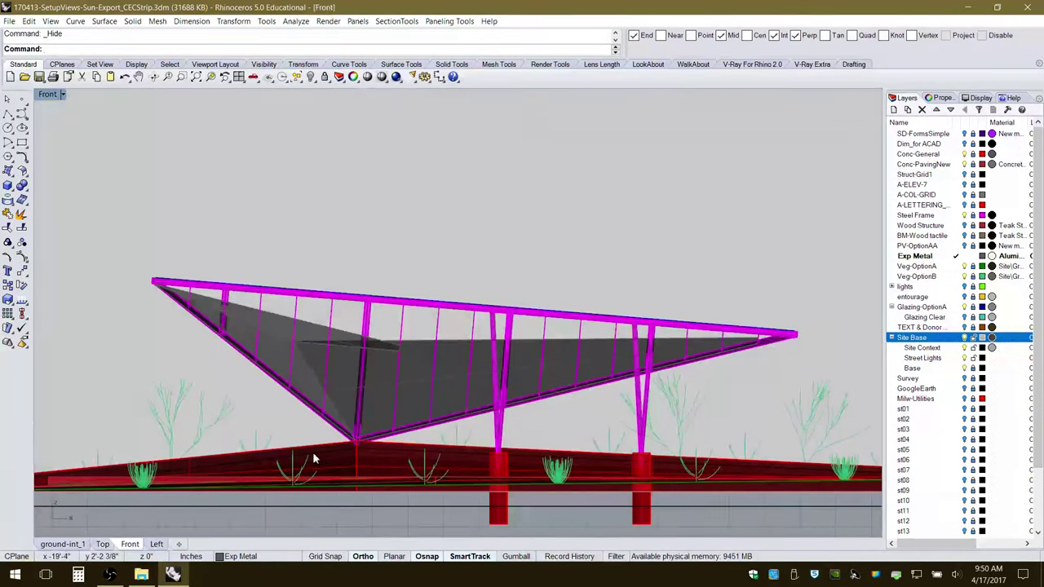
scroll(571, 485, down, 5)
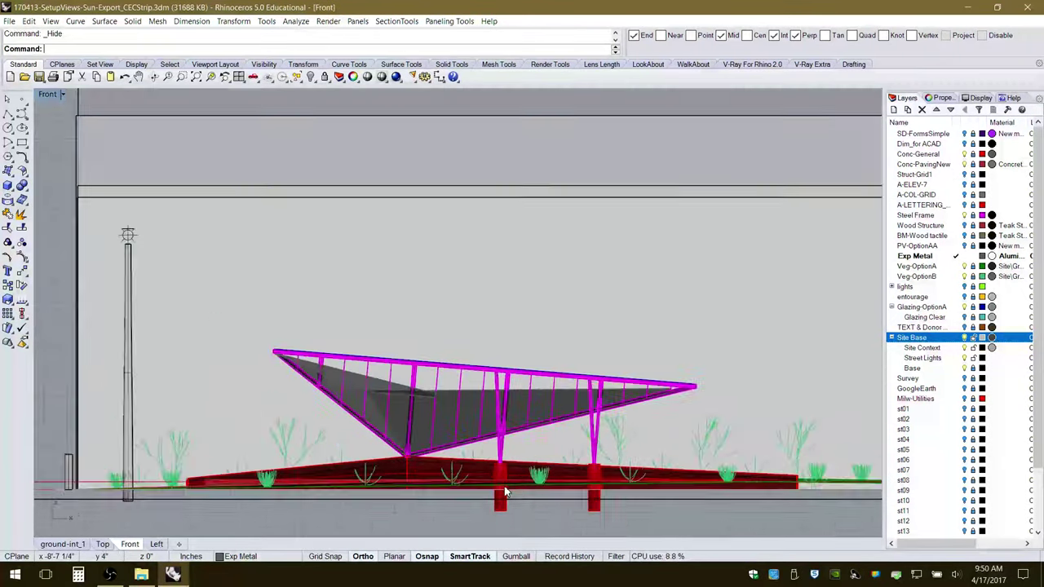
scroll(403, 422, up, 6)
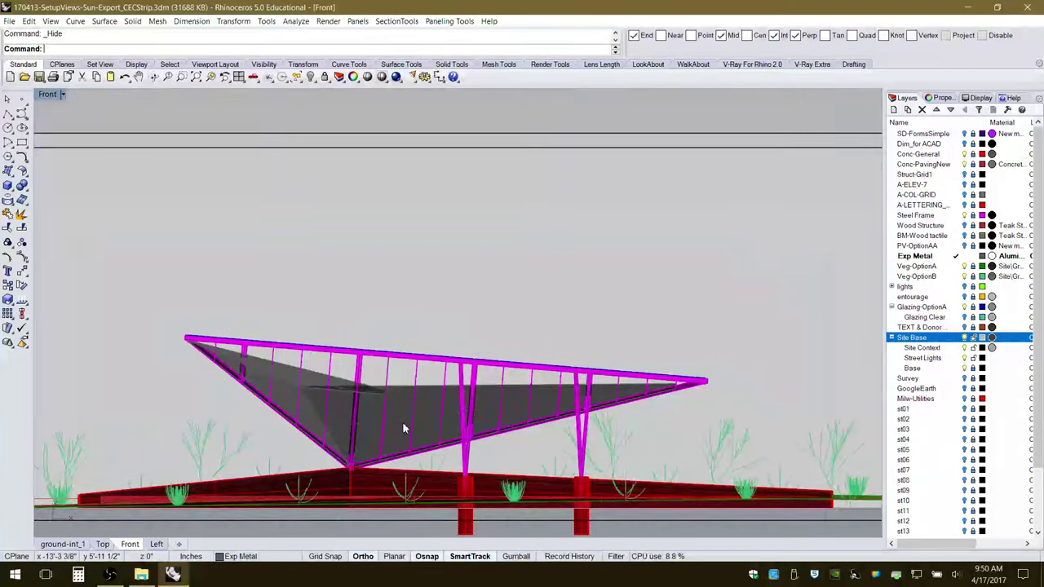
right_drag(439, 437, 444, 393)
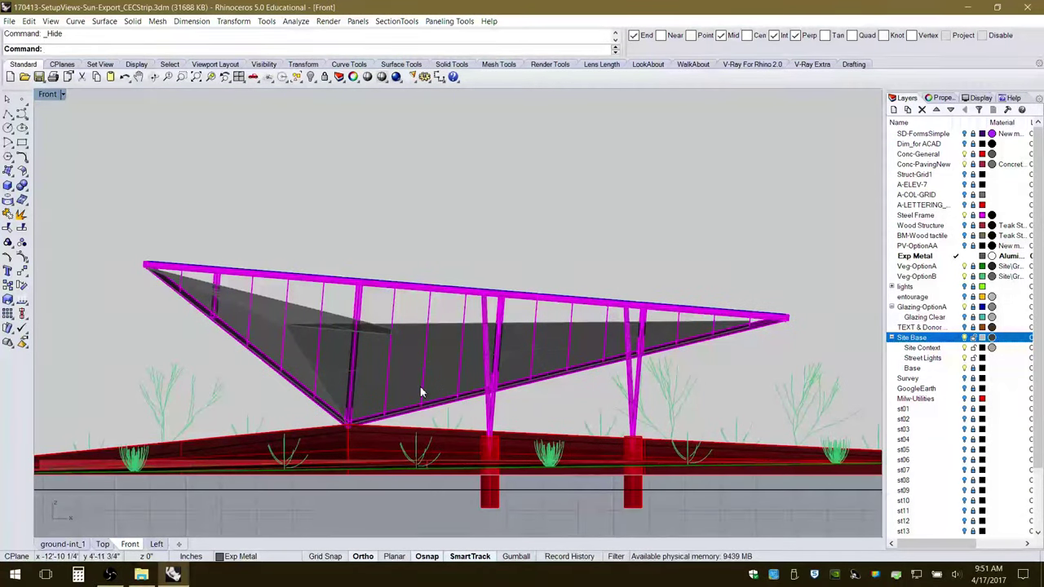
In Print Setup for the 17 × 11 image, choose the 1/4" = 1'-0" scale and close.
click(53, 77)
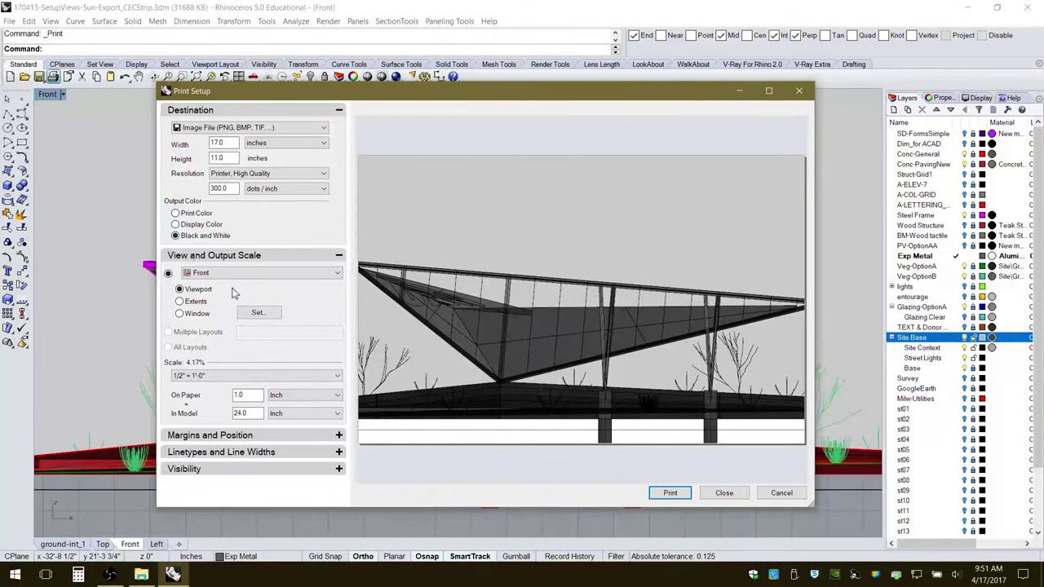
click(224, 376)
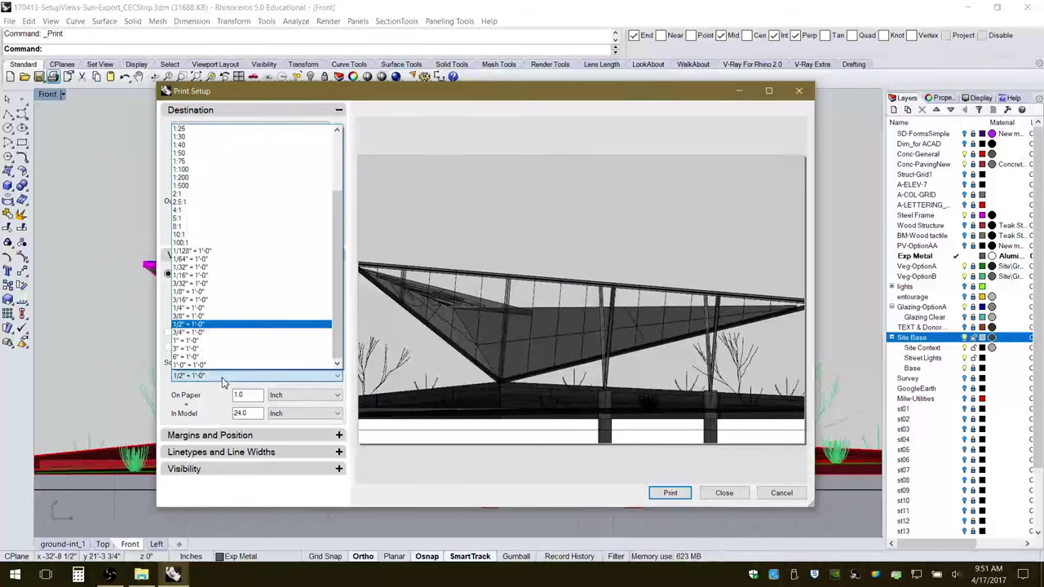
click(213, 308)
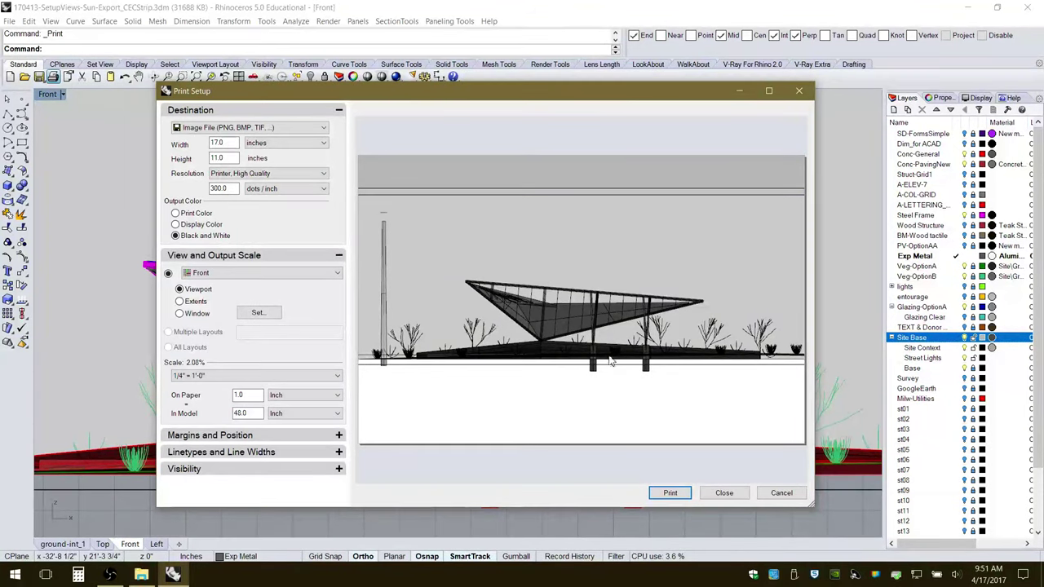
click(722, 495)
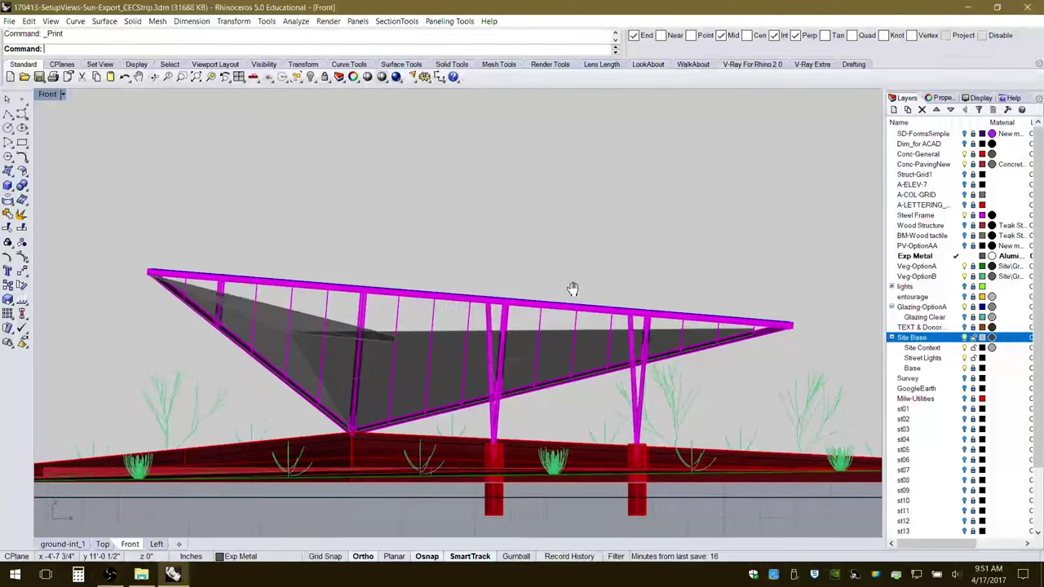
Zoom out and shift the Front elevation down so the lamp post and ground line fit, then re-preview Print Setup.
scroll(447, 339, down, 2)
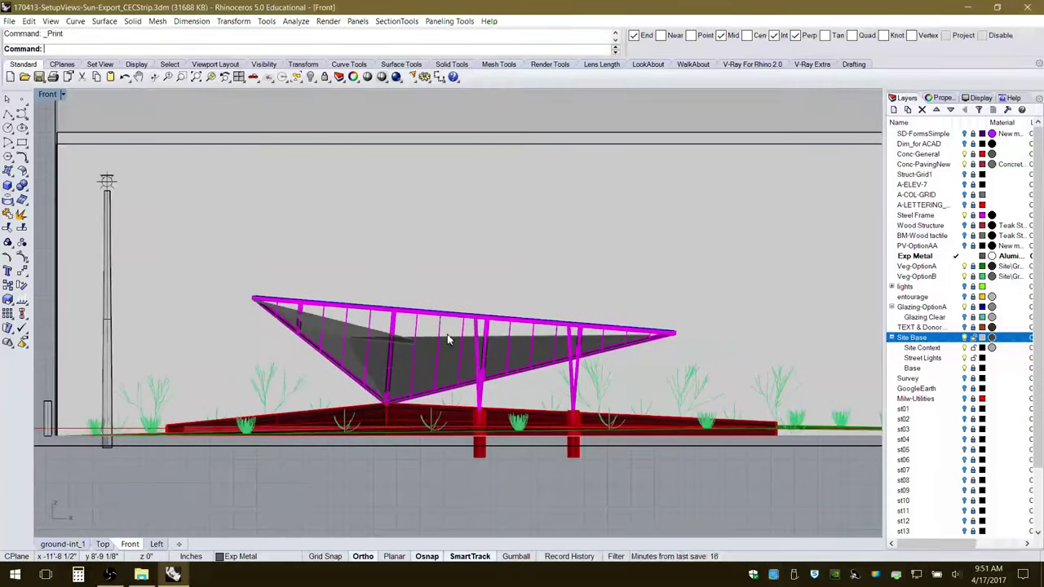
right_drag(473, 338, 473, 356)
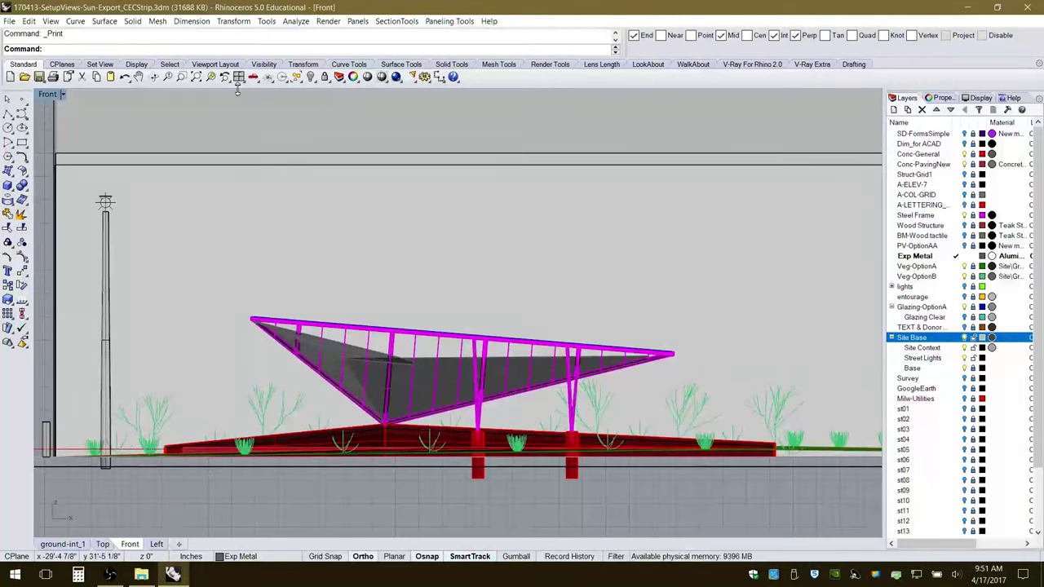
click(53, 77)
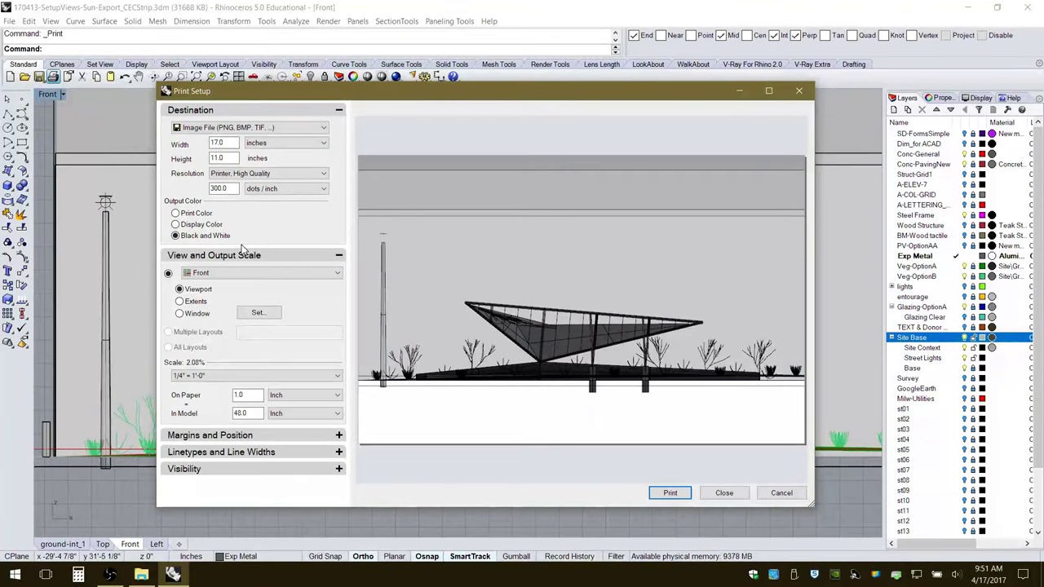
Cancel Print Setup and switch the Front viewport to Artistic display mode.
click(780, 493)
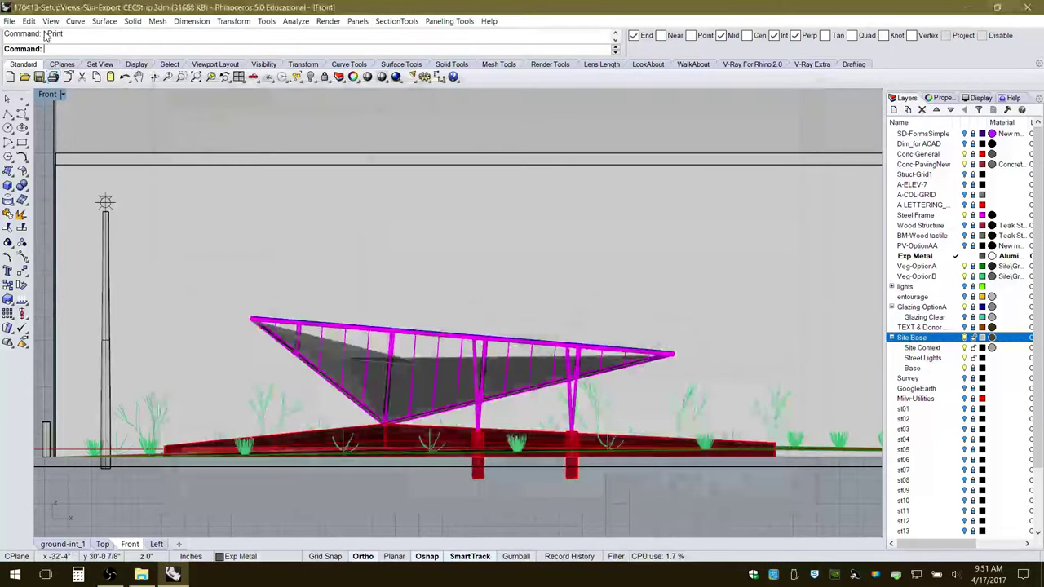
click(63, 94)
click(86, 199)
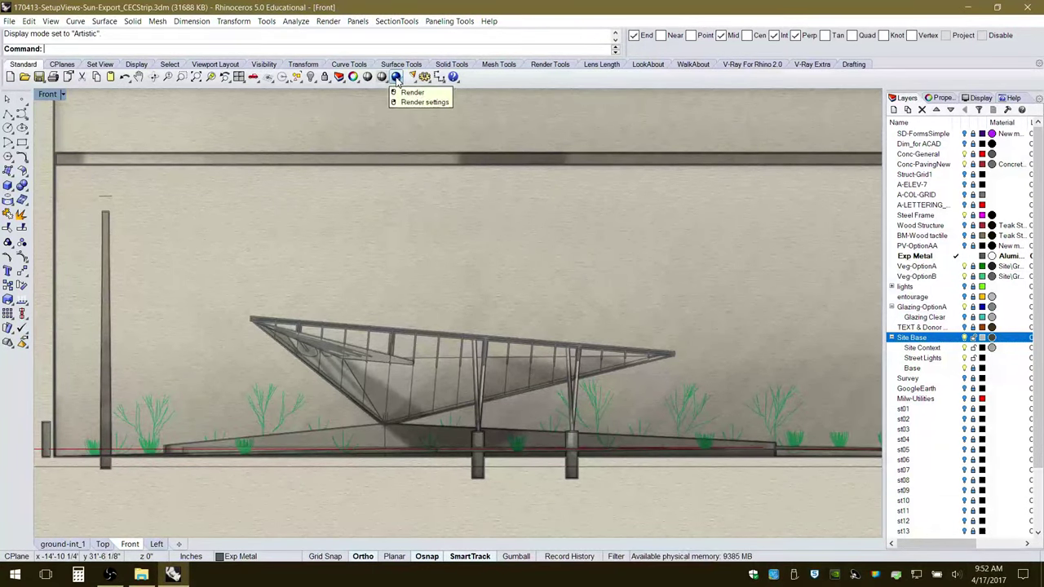
Make Rhino Render the current renderer and bring up the Render Tools toolbar.
click(328, 21)
mouse_move(252, 310)
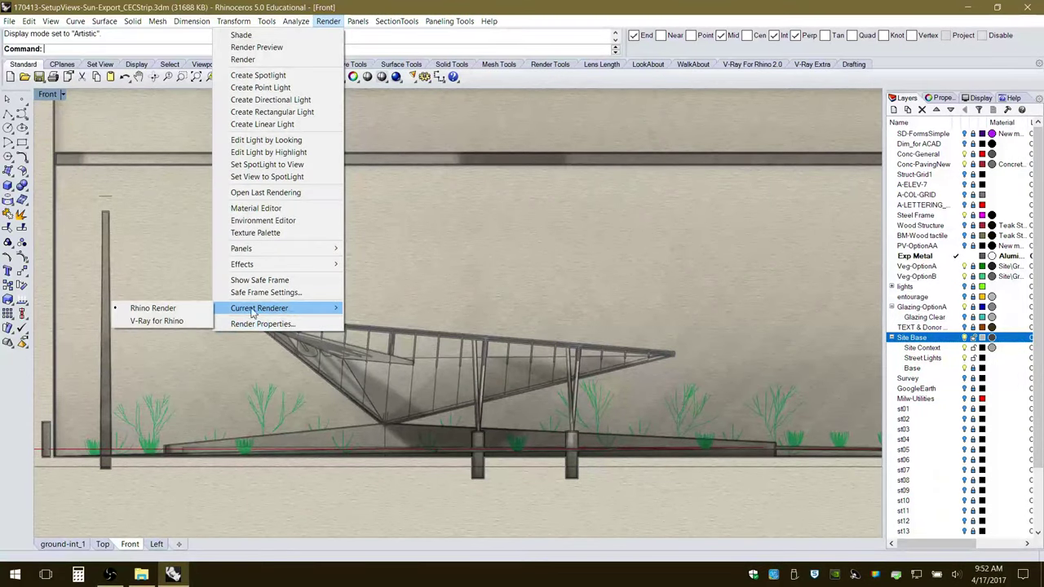
click(372, 309)
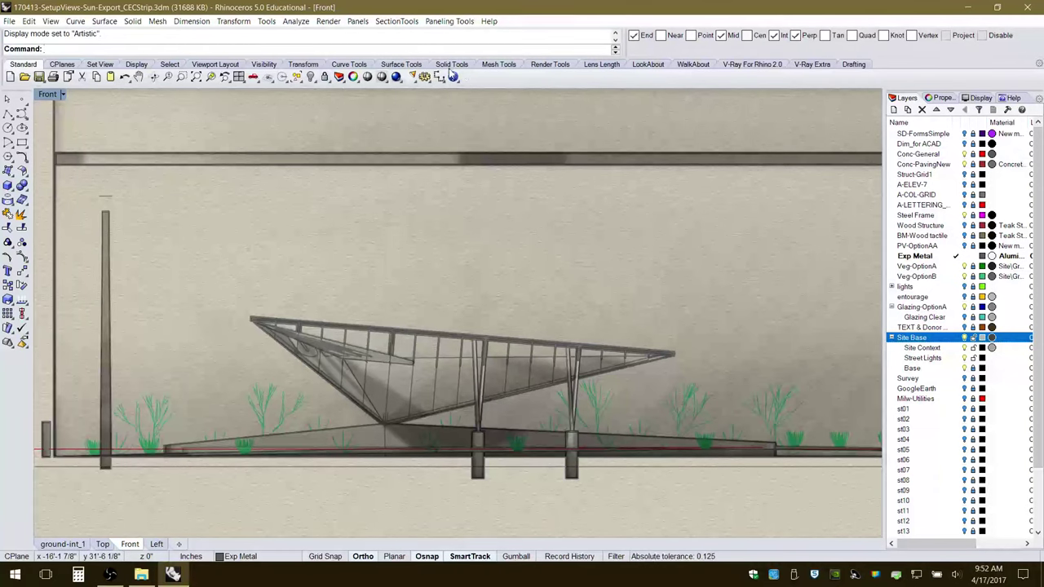
click(543, 66)
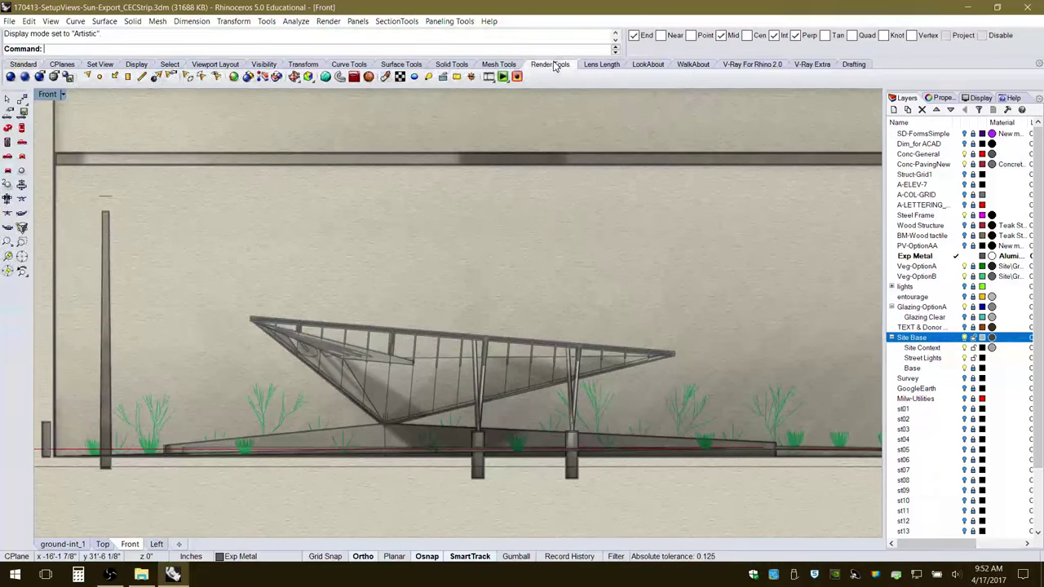
In the Sun settings, search 'milwuk' and set the location to Milwaukee, WI, USA.
click(471, 76)
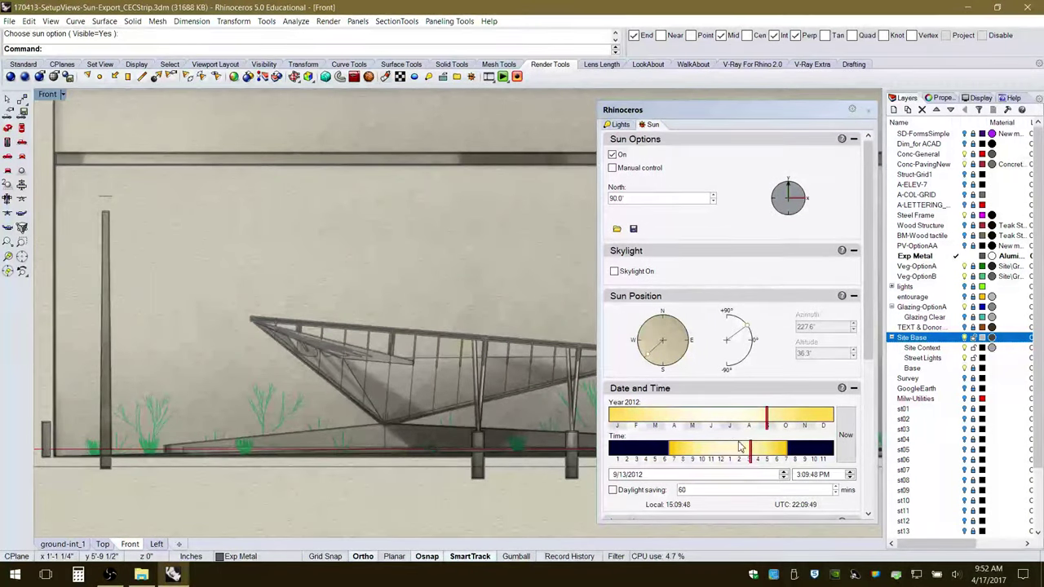
scroll(739, 447, down, 5)
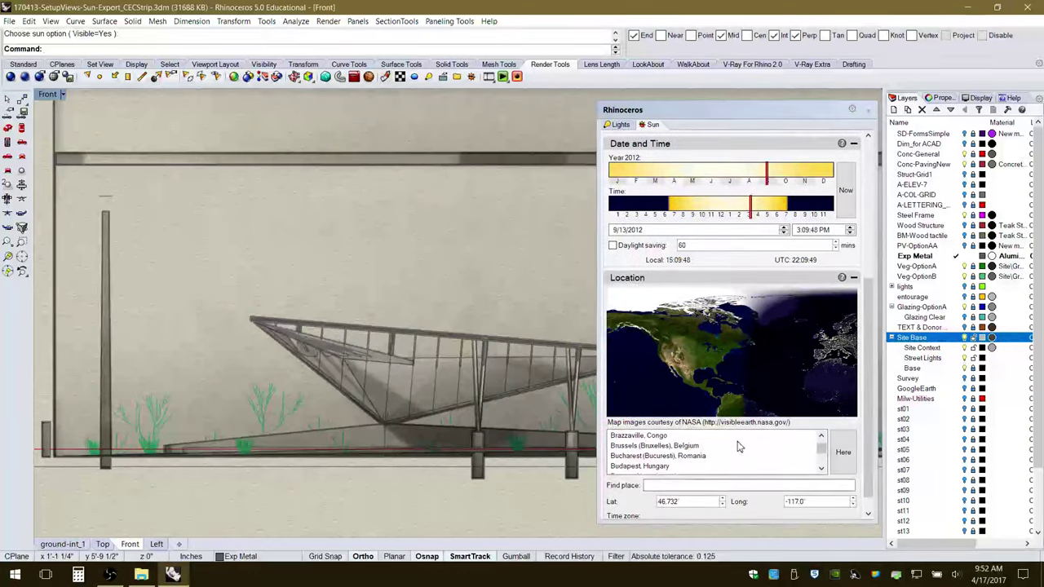
scroll(739, 447, up, 5)
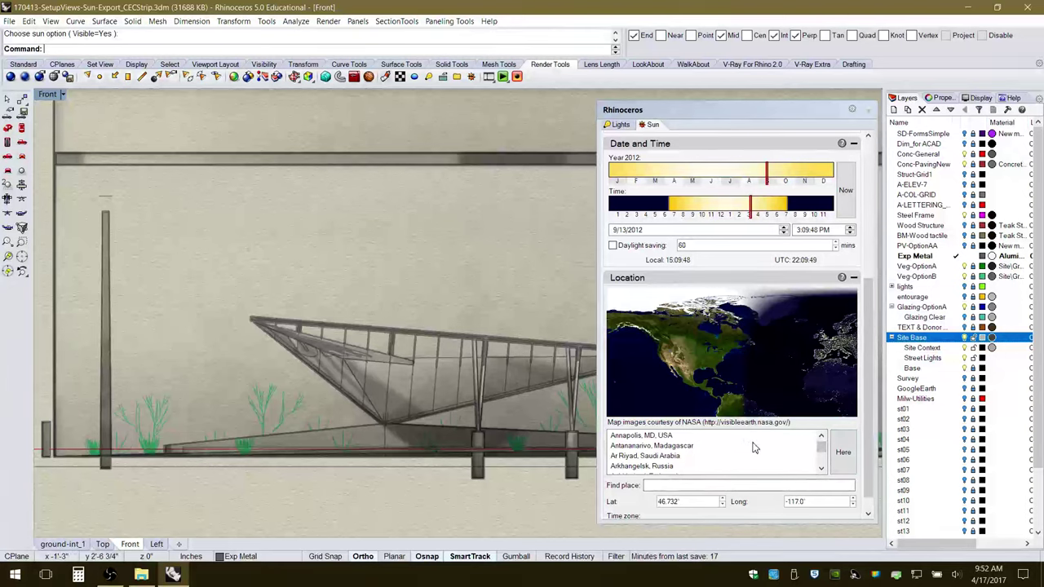
click(725, 487)
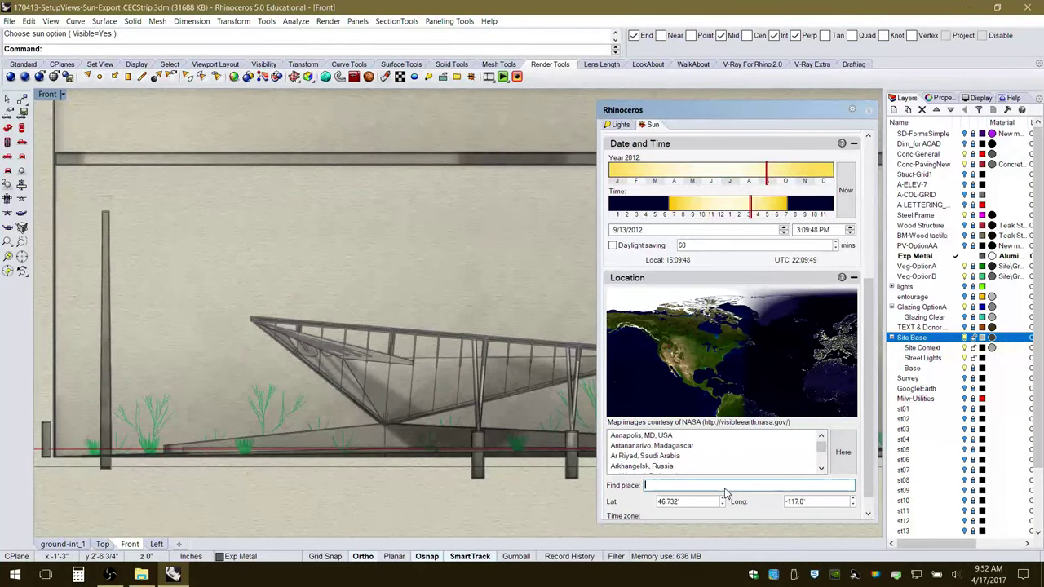
text(milw)
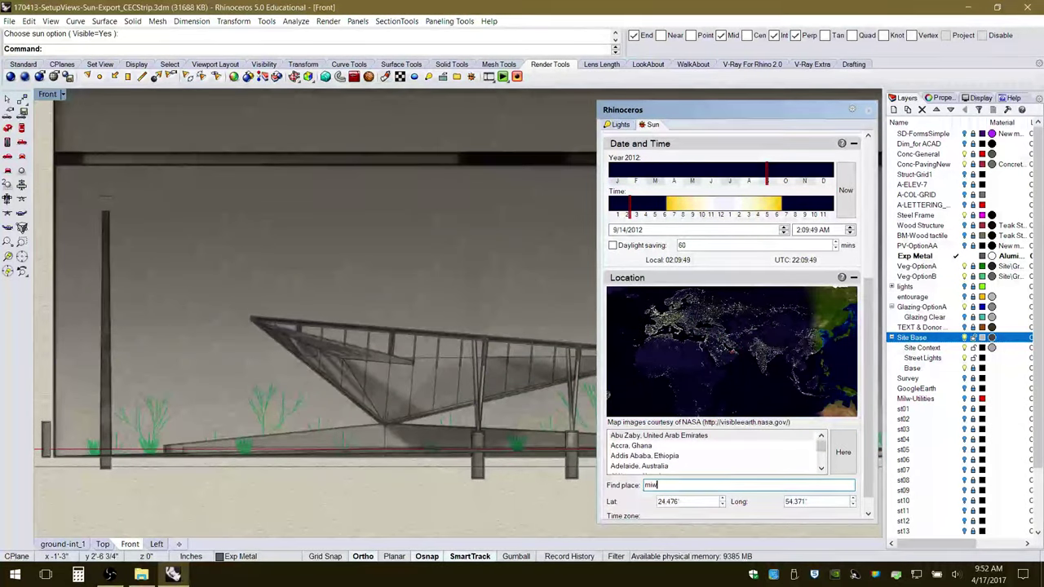
text(uk)
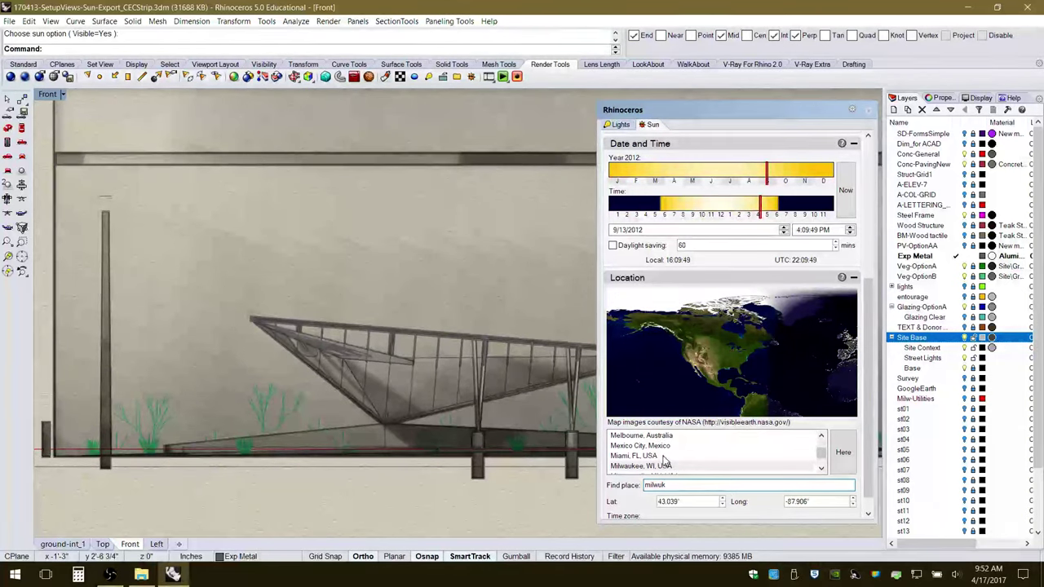
click(653, 467)
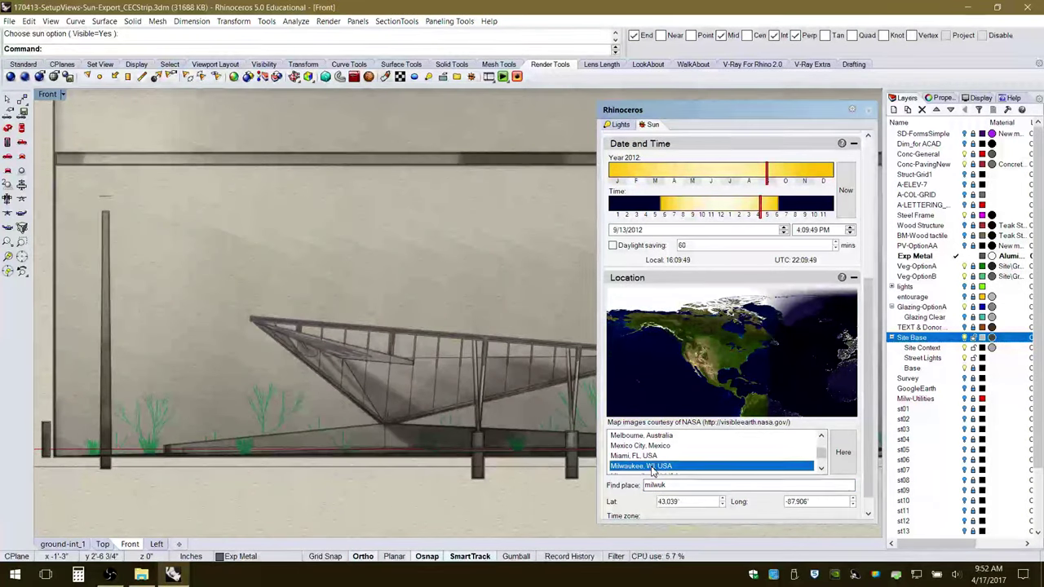
Set the sun time to about 3:09 PM on 9/13/2012 and close the Sun panel.
click(763, 207)
drag(763, 207, 753, 214)
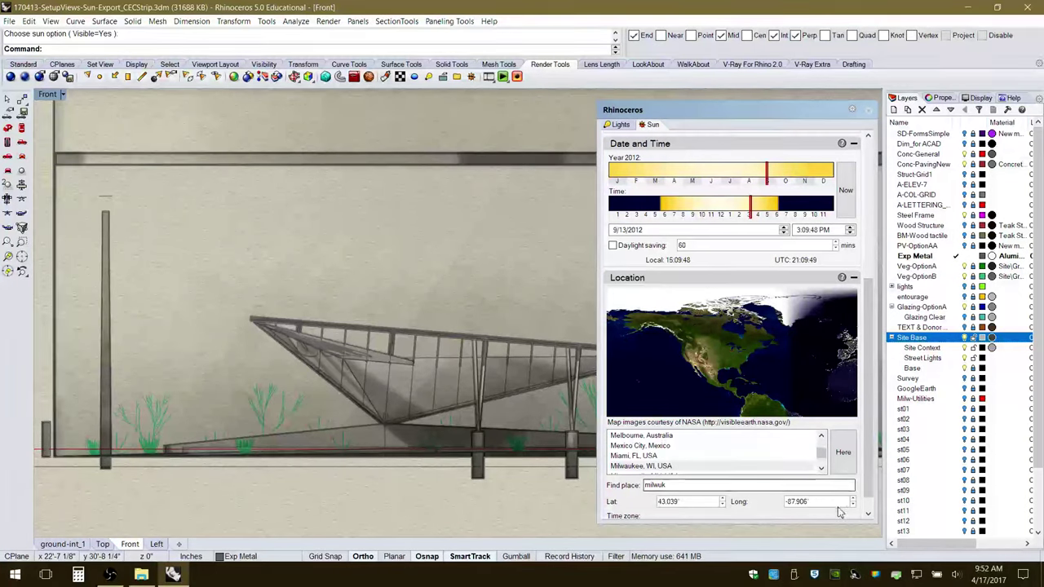
click(867, 111)
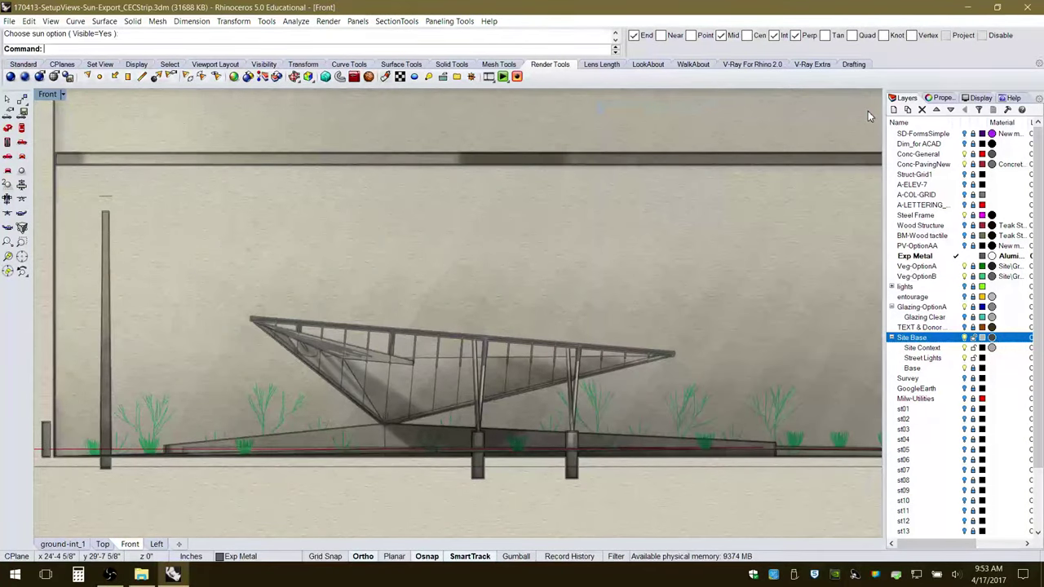
Enable Lock viewport aspect ratio for the 2000 × 1058, 300 DPI Rhino Render image size.
right_click(11, 79)
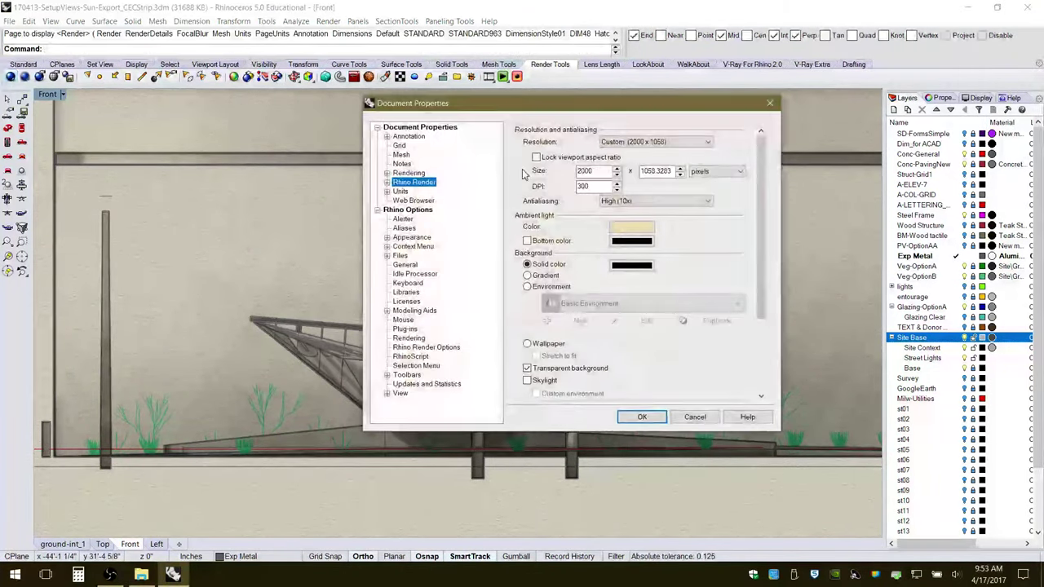
drag(619, 111, 756, 45)
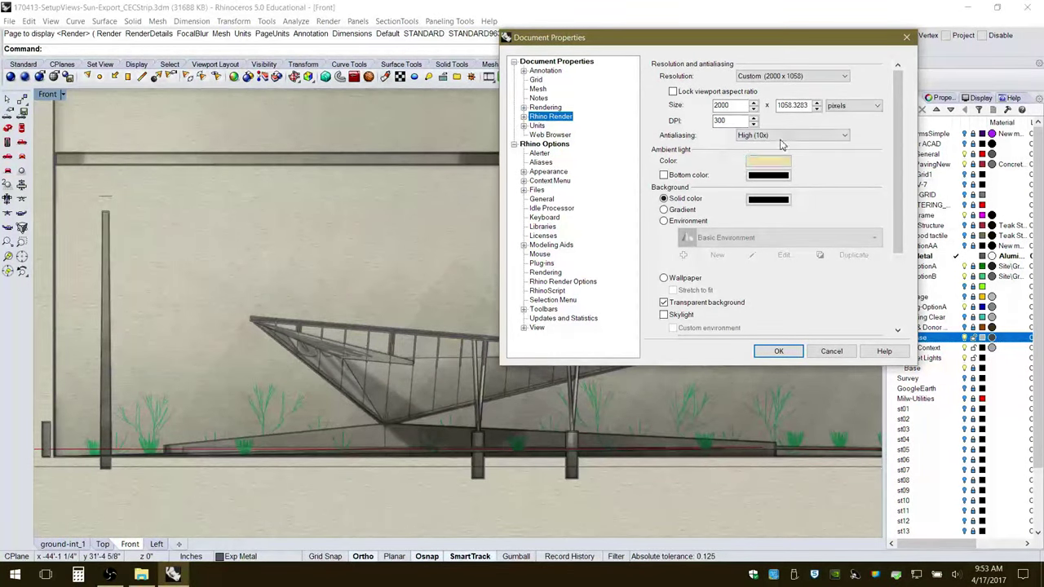
click(672, 92)
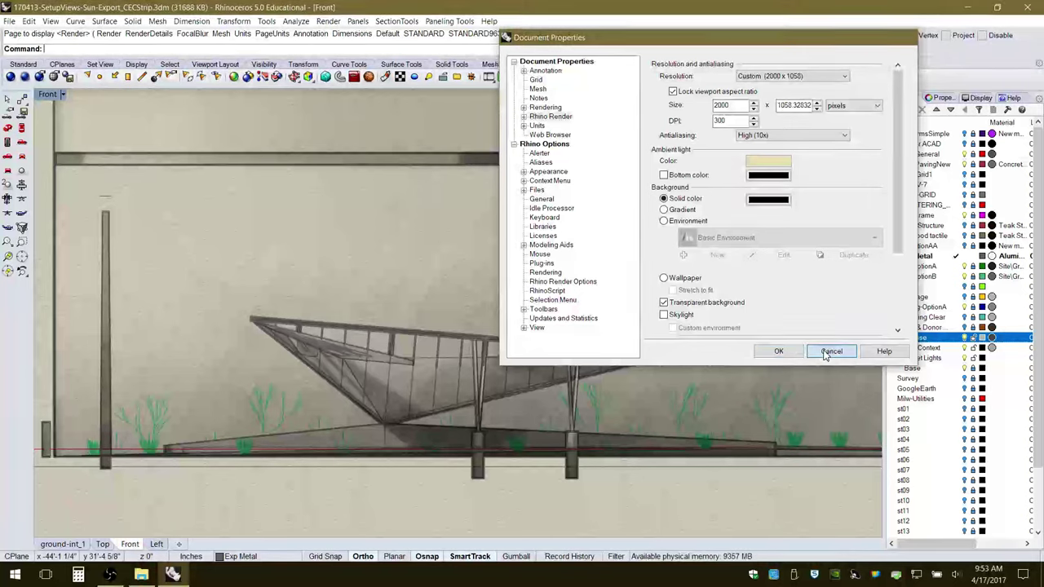
click(828, 352)
click(327, 21)
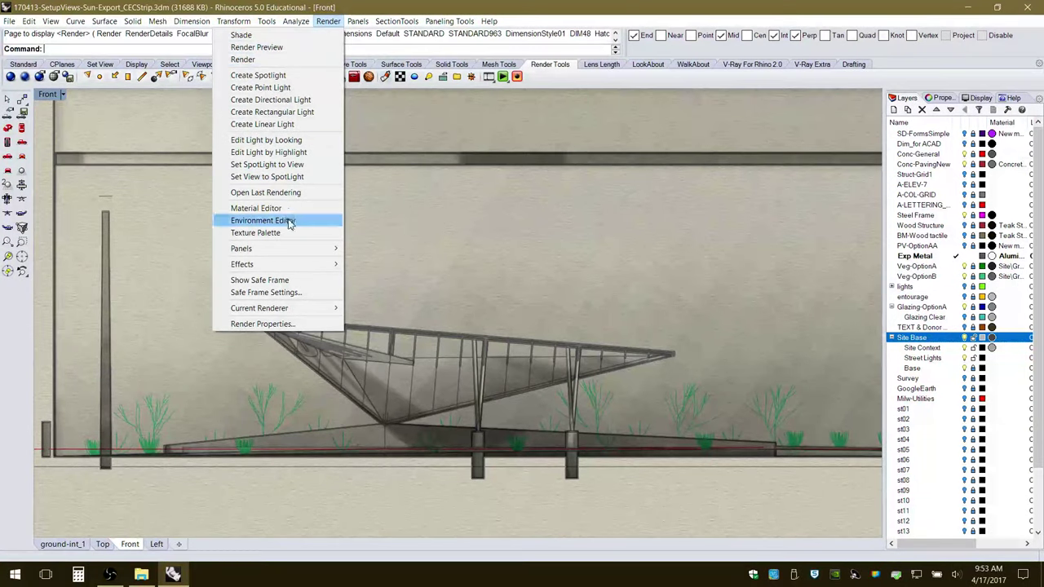
Keep Rhino Render antialiasing at High (10x) with skylight off and apply the settings.
mouse_move(378, 14)
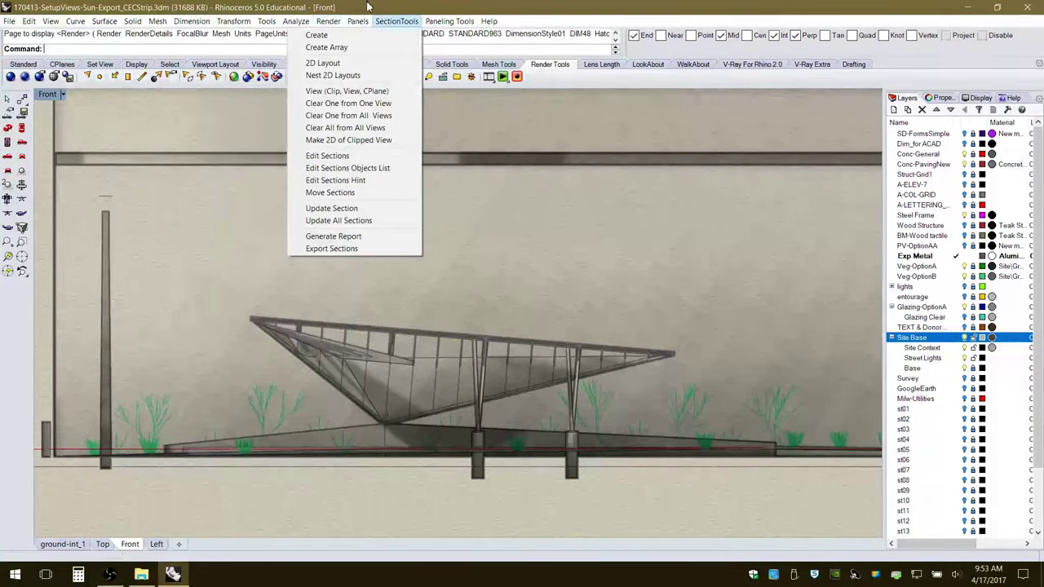
mouse_move(333, 22)
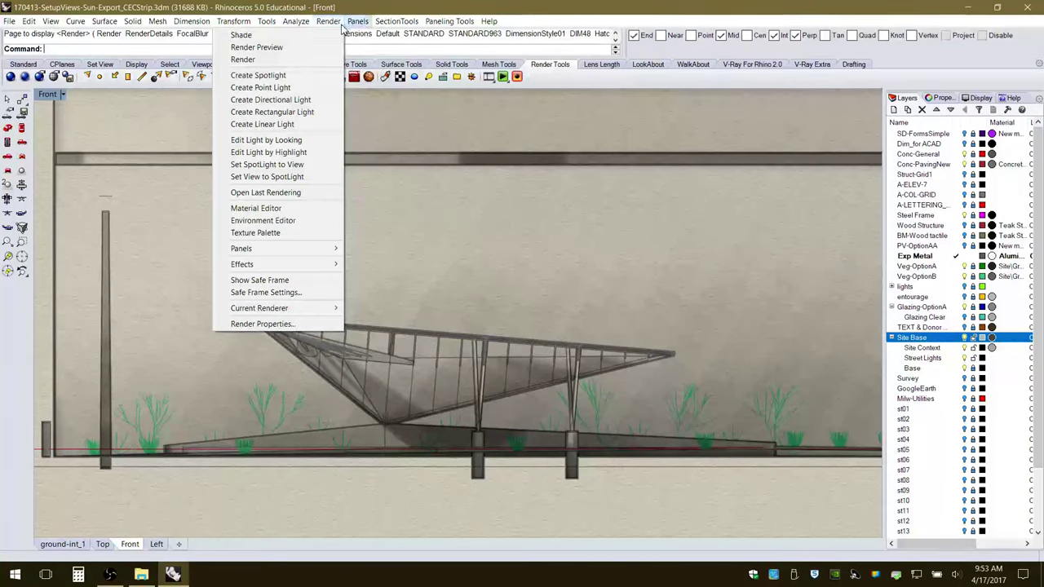
click(568, 6)
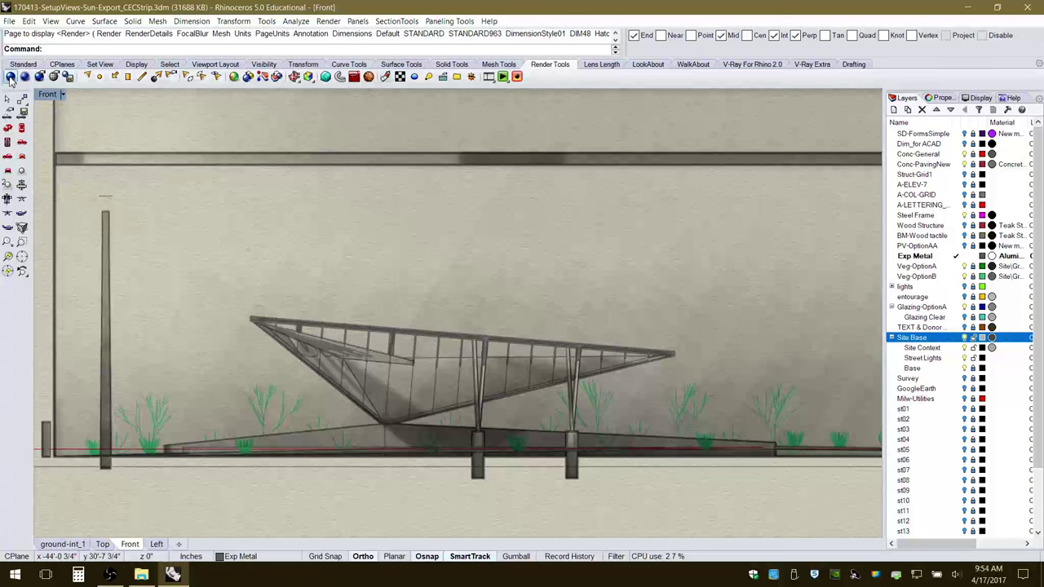
right_click(11, 79)
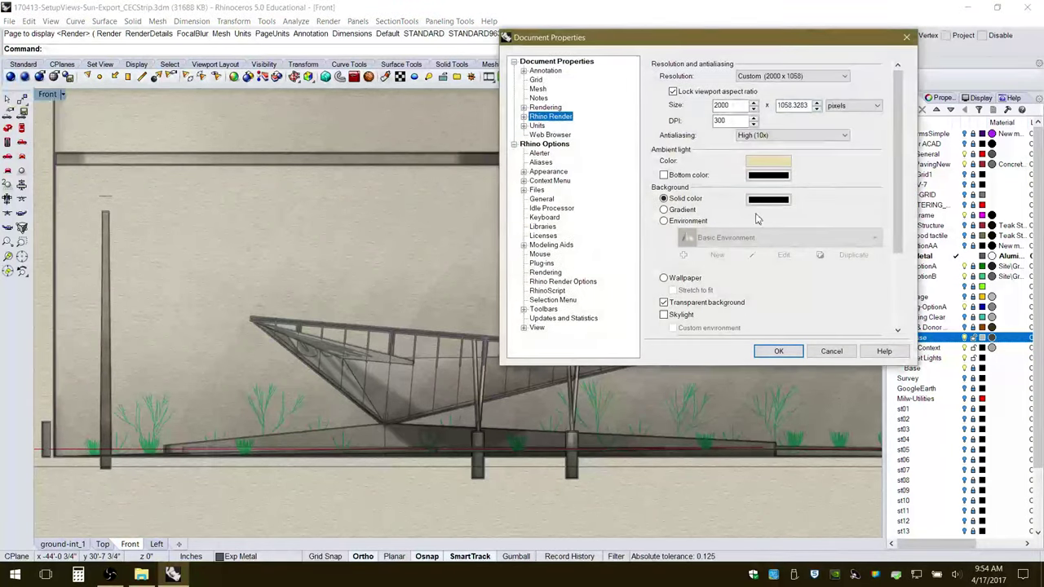
click(822, 137)
click(820, 176)
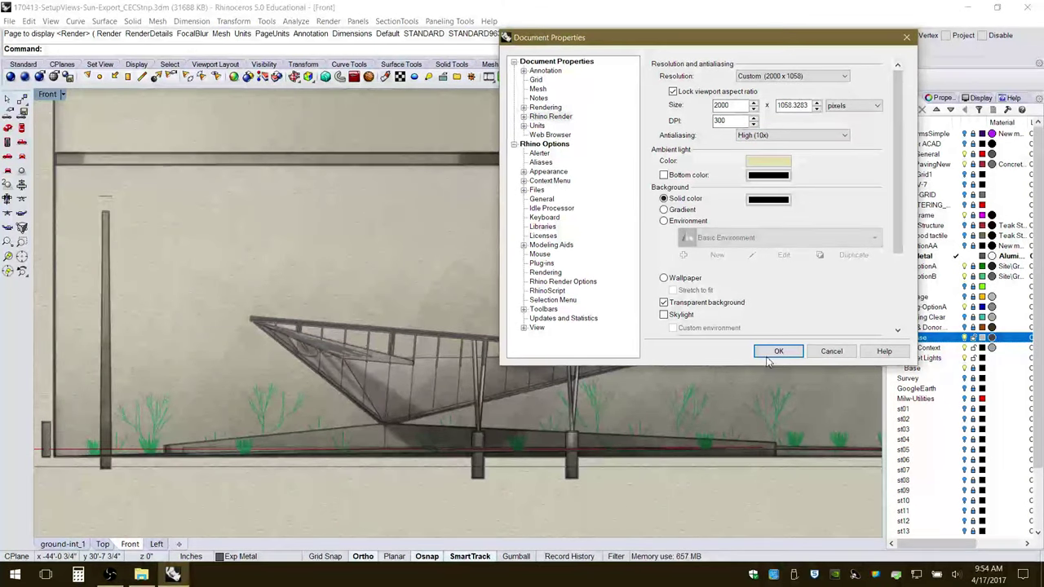
click(664, 314)
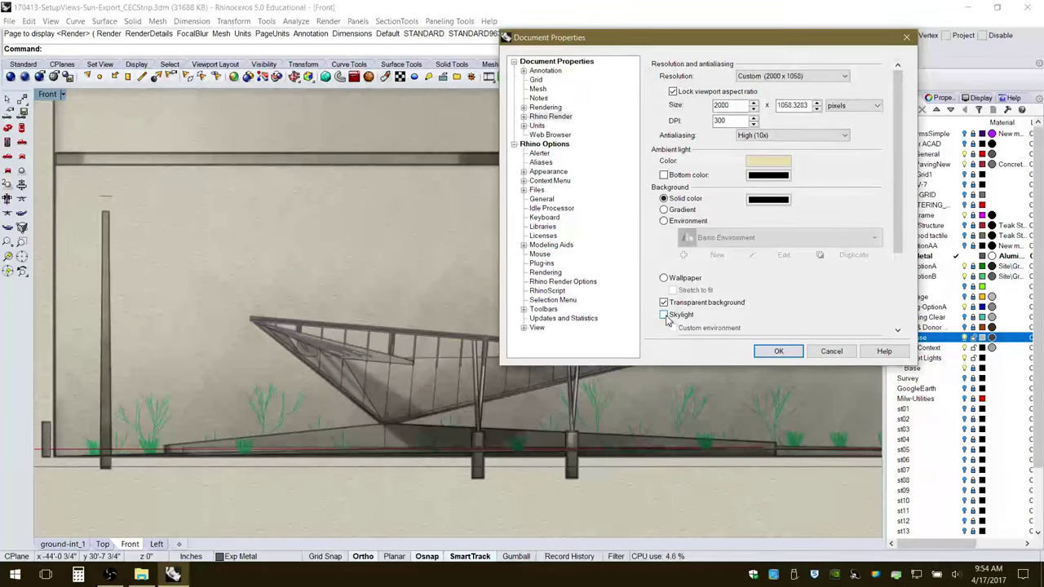
click(664, 315)
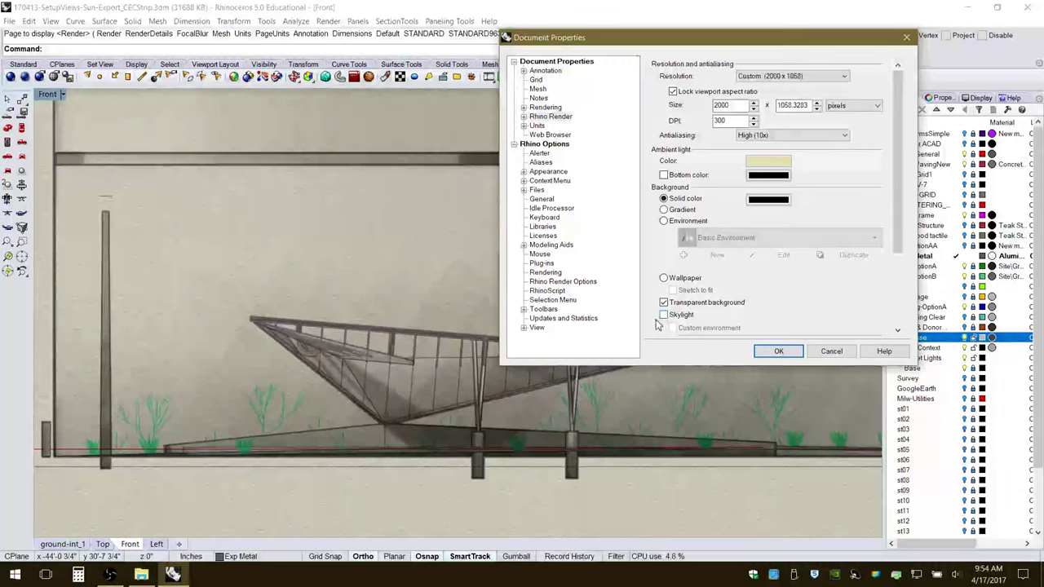
click(779, 352)
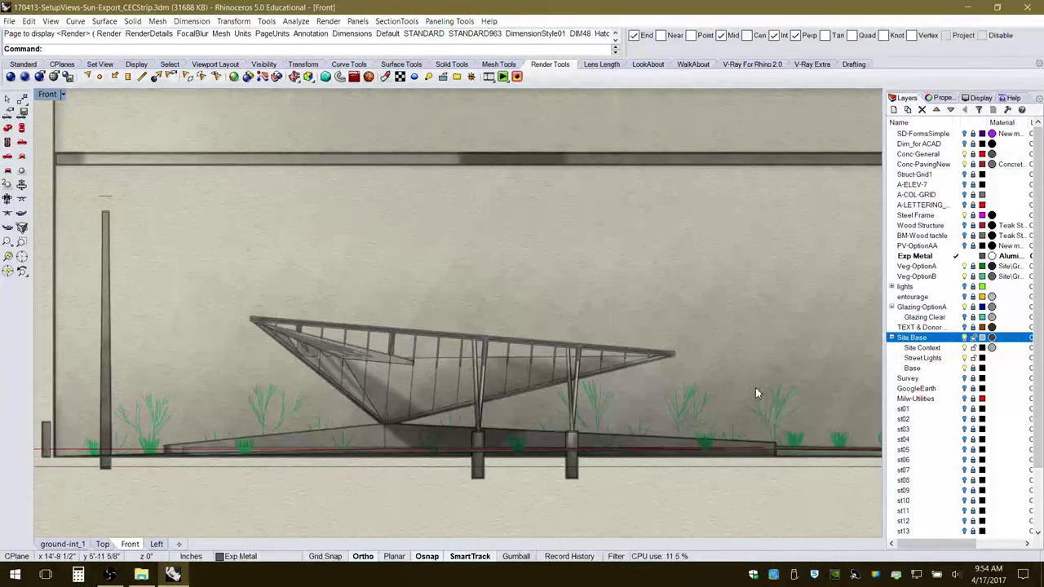
Render the Front view at 2000 × 1058, continuing past the missing-textures warning.
click(11, 77)
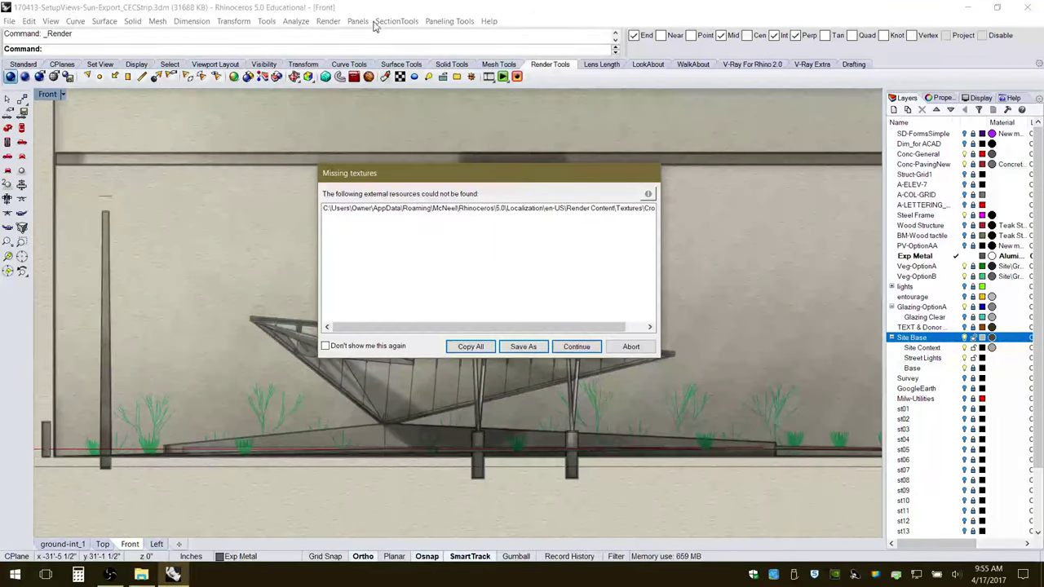
click(577, 346)
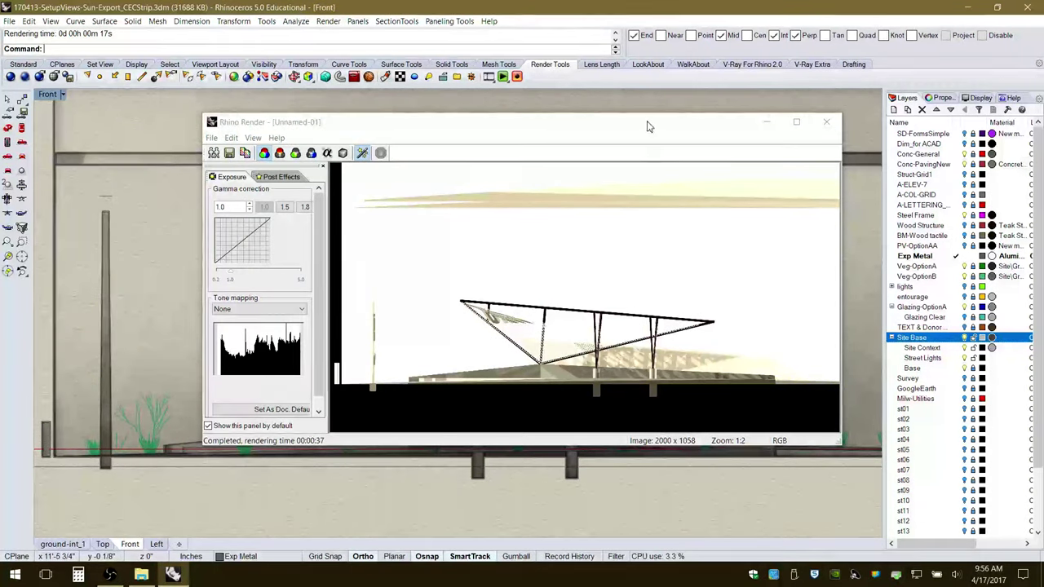
drag(646, 127, 641, 150)
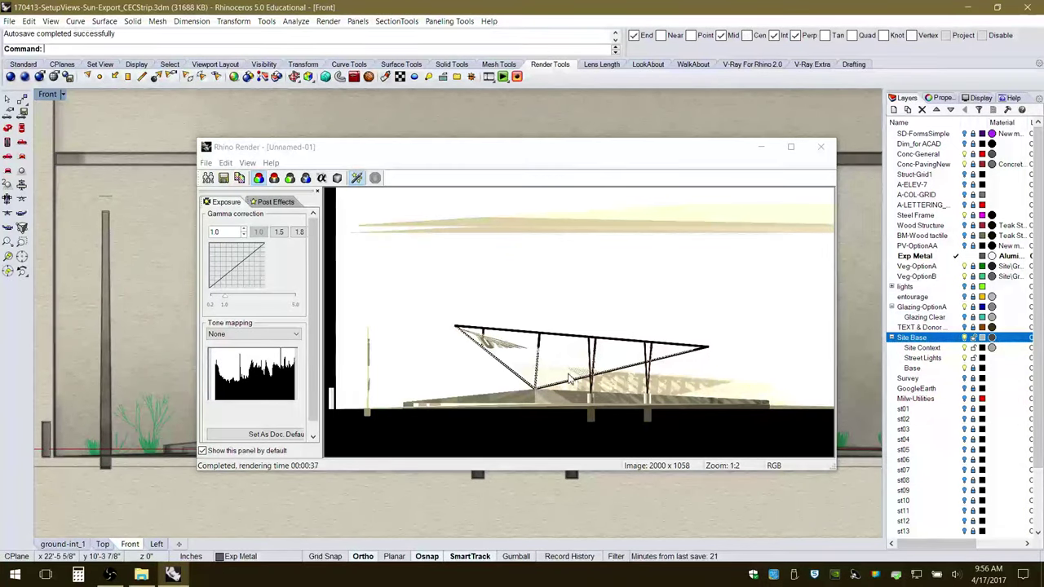
scroll(562, 381, up, 3)
scroll(558, 367, down, 2)
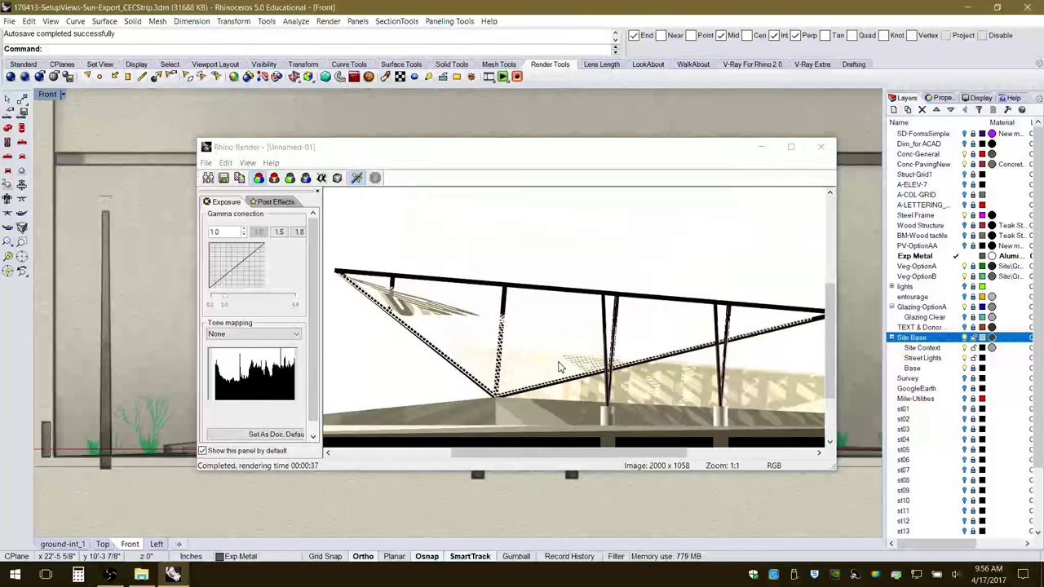
scroll(559, 367, down, 1)
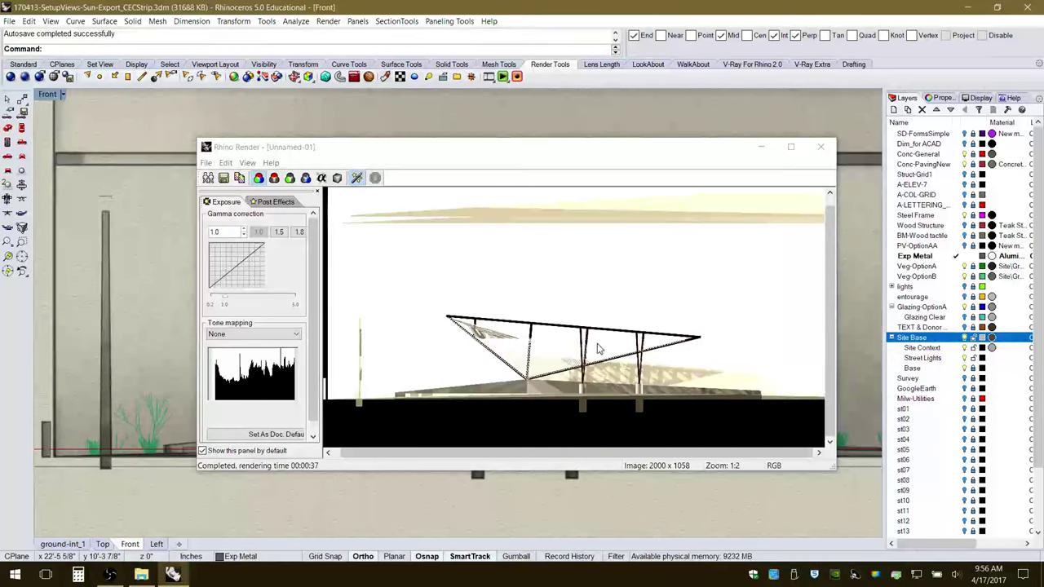
click(595, 347)
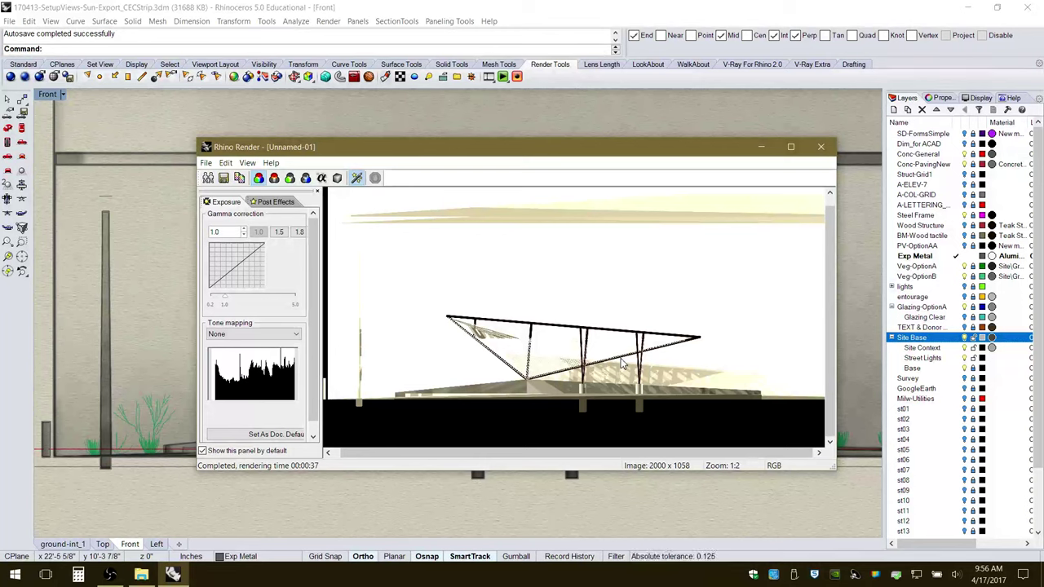
Close the Rhino Render window and bring the OBS recording software forward.
click(821, 148)
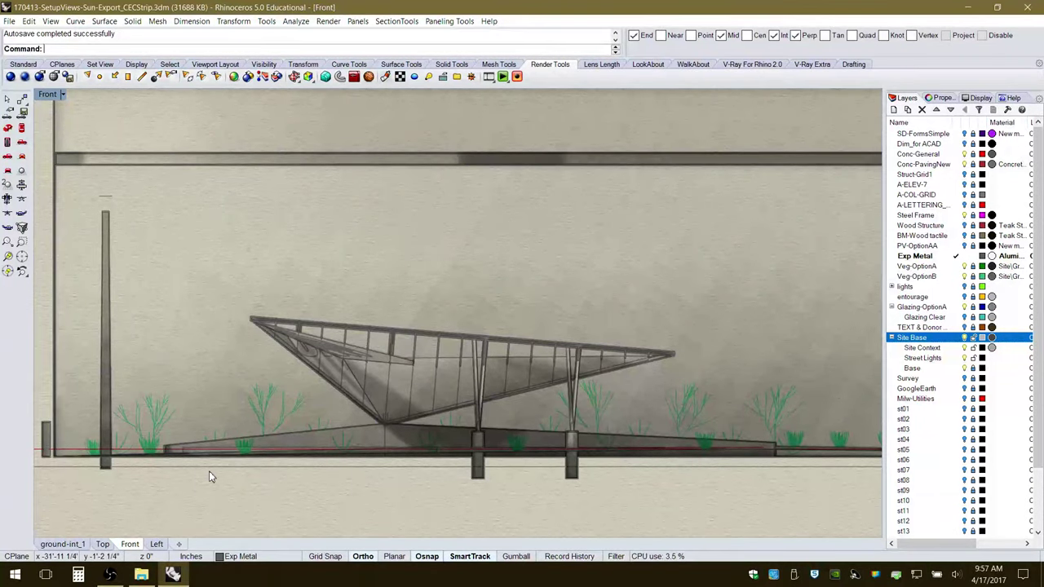
click(110, 574)
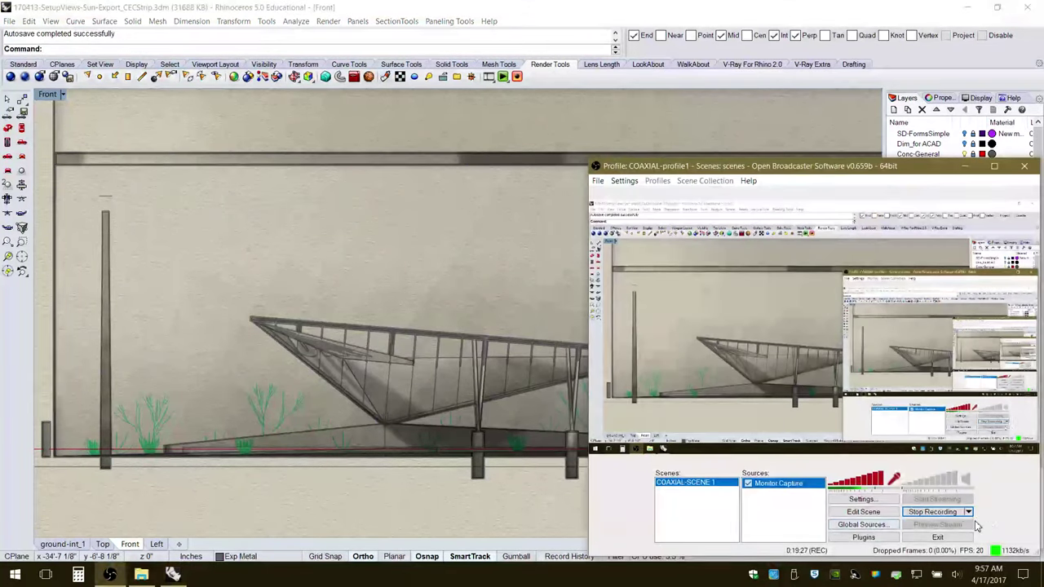